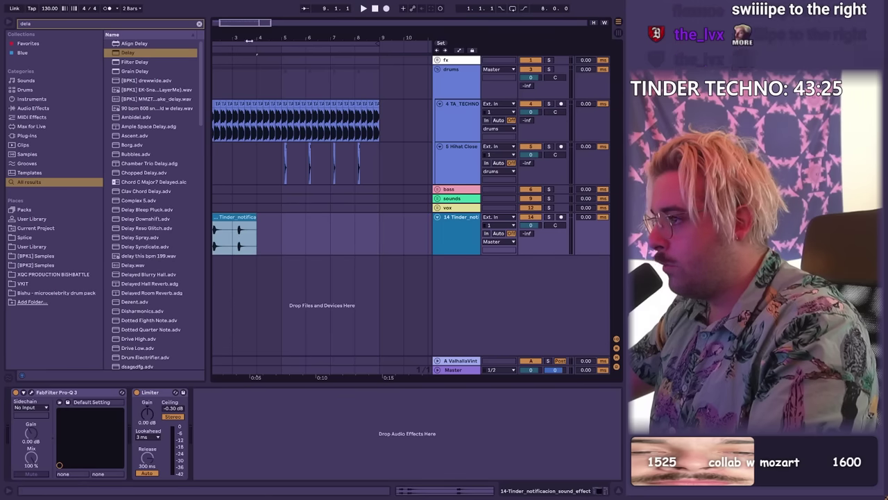
Select the Tinder notification sound clip in the arrangement and change its warp mode
drag(250, 40, 276, 36)
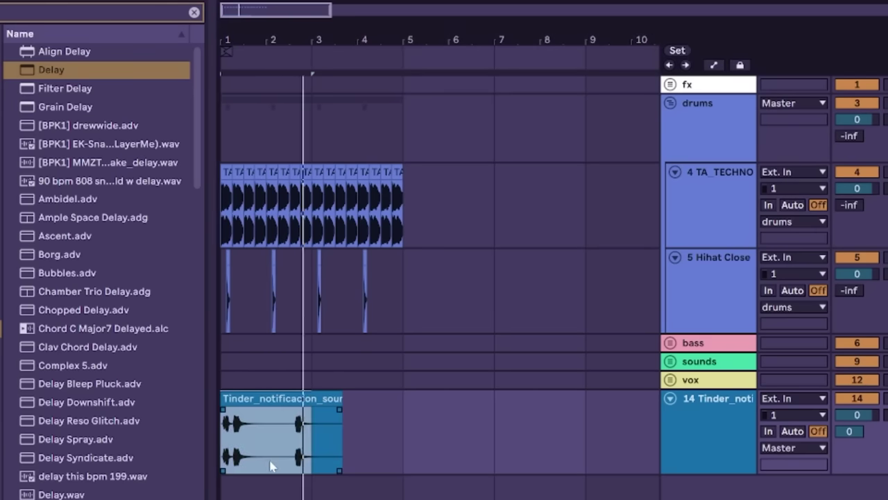
click(310, 431)
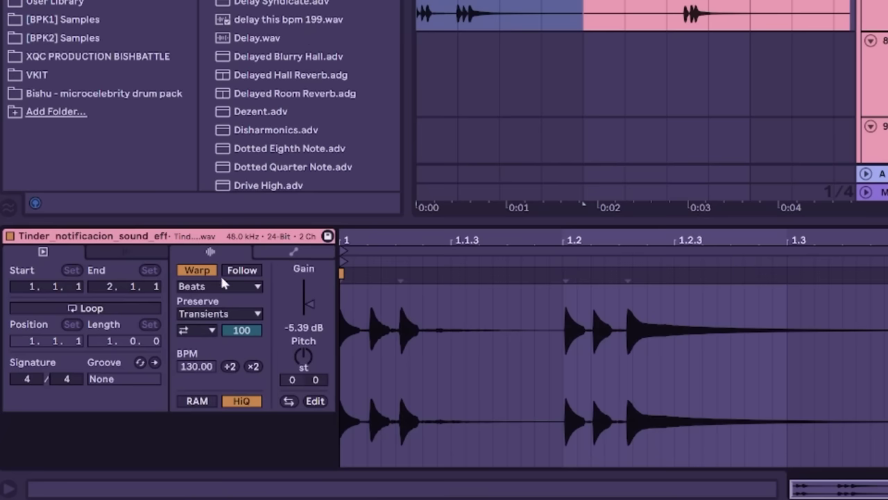
click(220, 286)
click(224, 350)
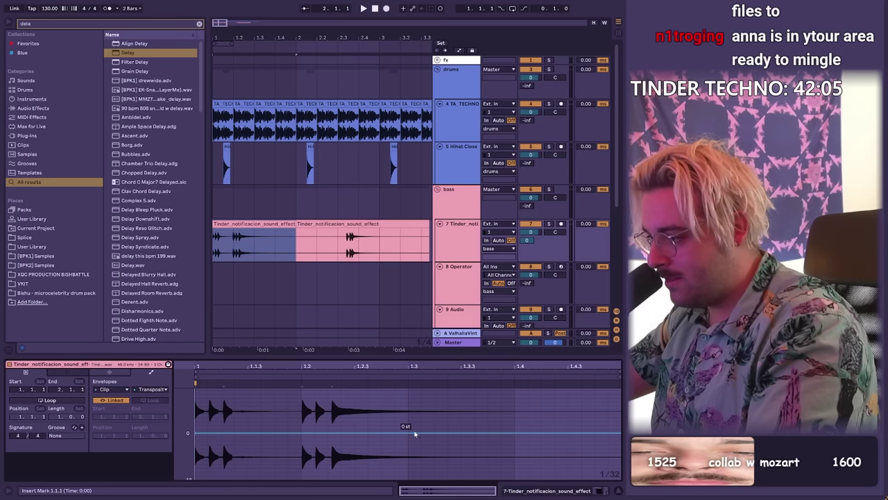
Lower the pitch of the two Tinder notification clips through their Transposition clip envelopes
drag(415, 434, 415, 438)
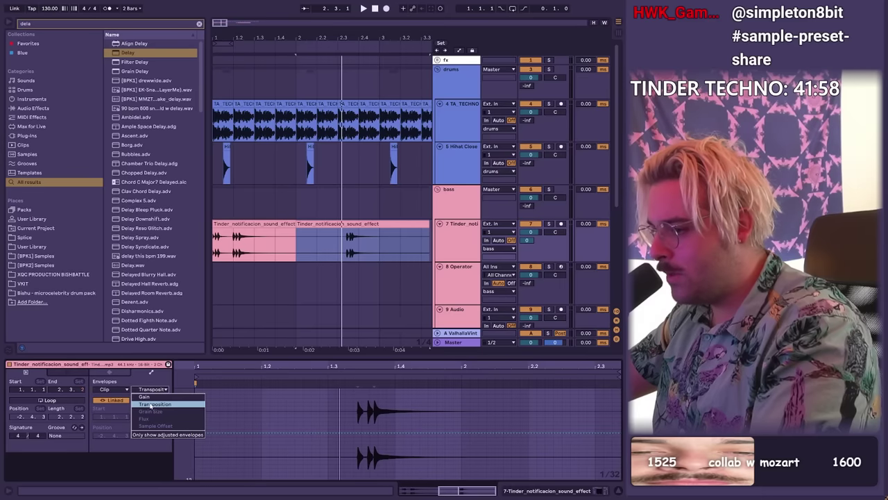
click(288, 427)
drag(463, 433, 463, 444)
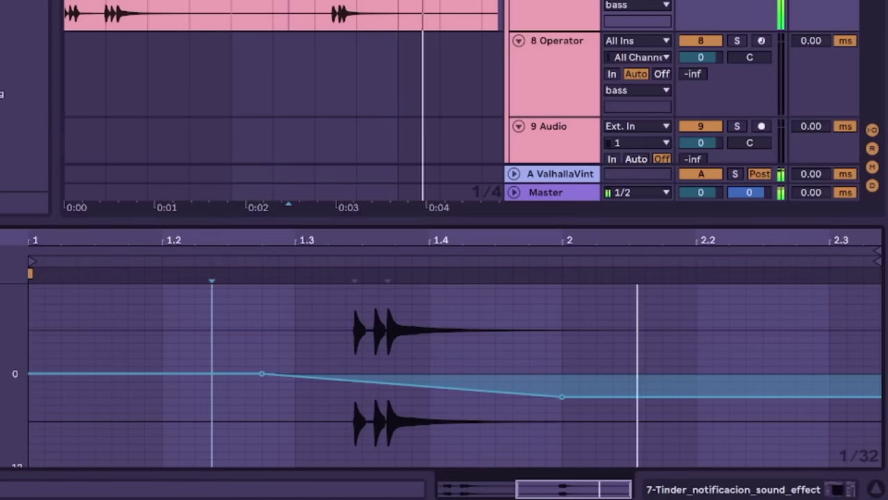
Stop playback and record a new take on the vox group's audio track from bar 7
scroll(138, 8, down, 4)
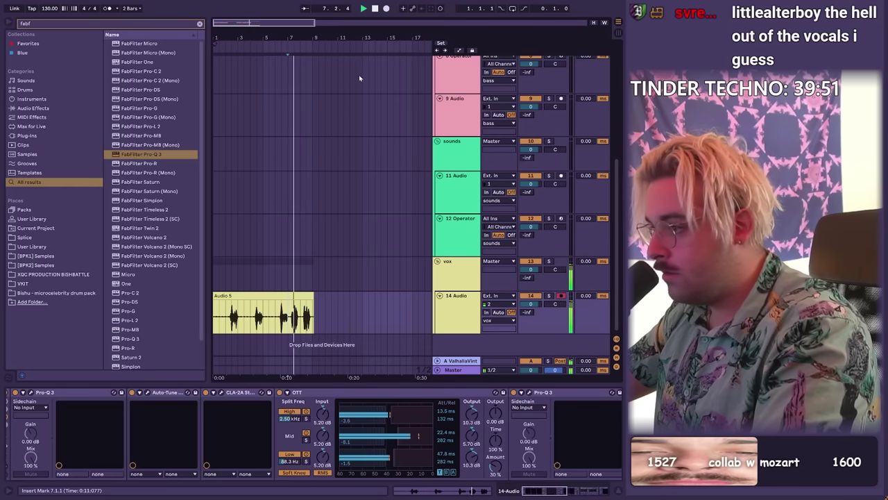
click(375, 9)
click(387, 8)
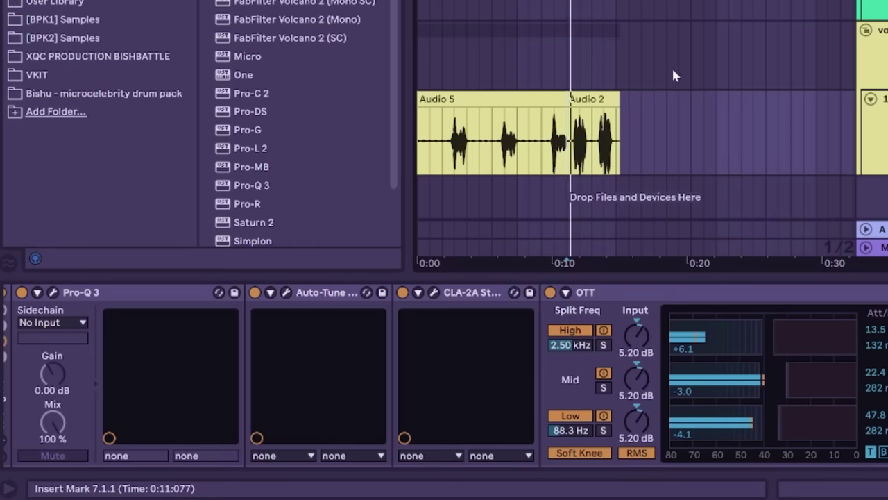
Select the Audio 5 and Audio 2 vocal clips together and transpose them up three semitones
click(511, 104)
shift+click(607, 100)
key(shift+Tab)
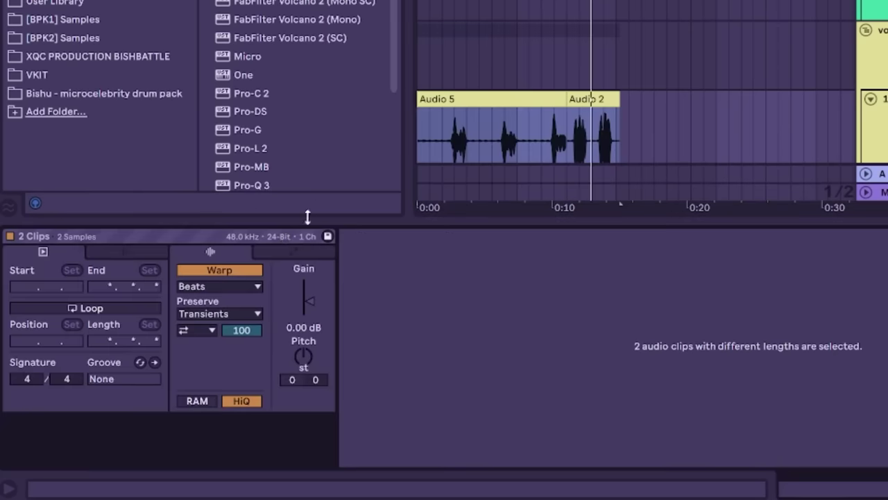
click(309, 351)
key(Up)
key(Up)
key(Up)
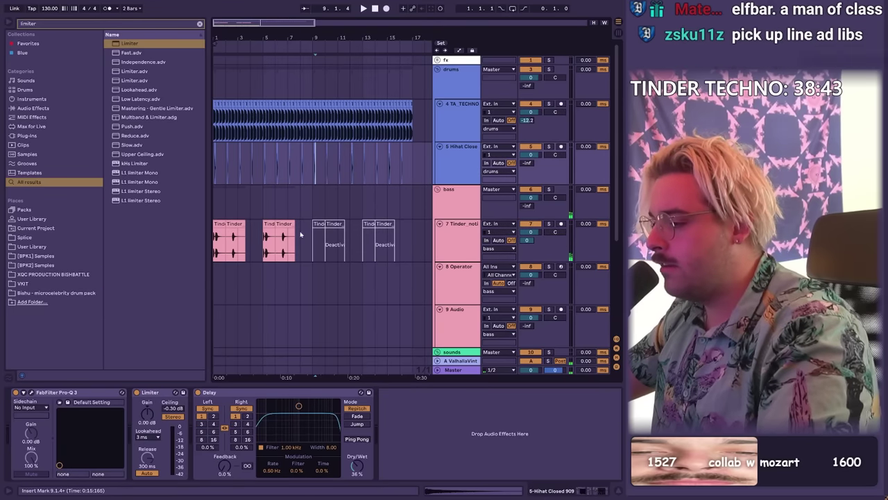
Bring the 056_c Drum Zenhiser techno loop from the browser into the arrangement as a new track
key(super)
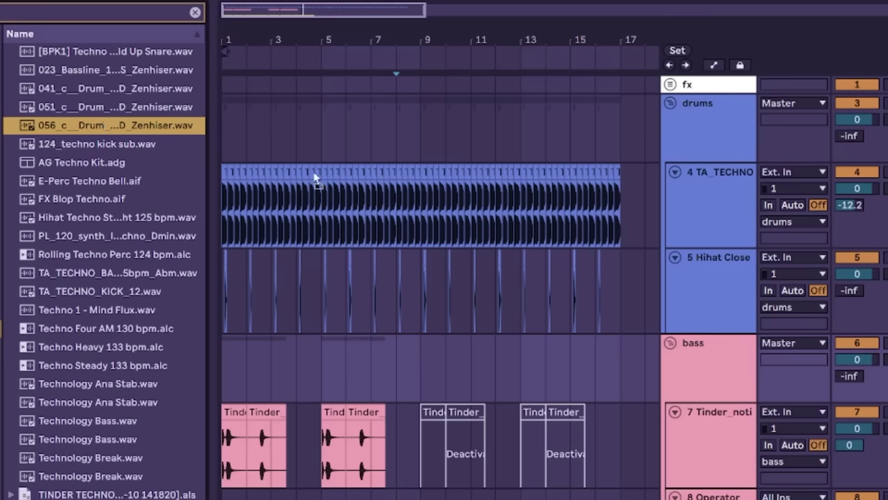
drag(314, 175, 393, 385)
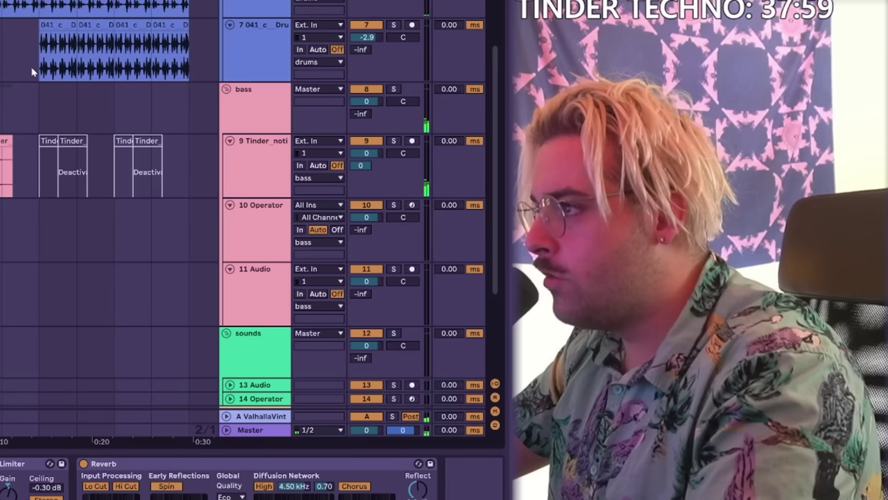
Create a MIDI clip on the bass group's Operator track from bar 9 to bar 17 and open it
click(34, 71)
click(248, 234)
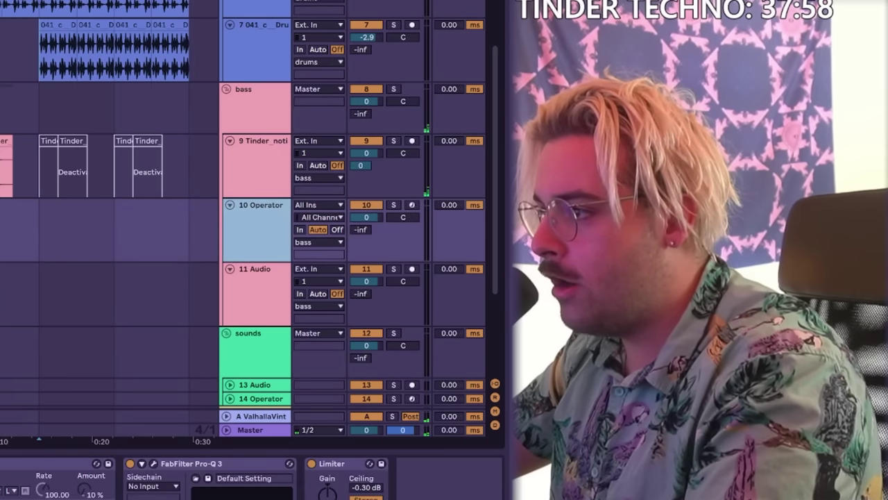
drag(43, 239, 152, 245)
drag(152, 245, 182, 245)
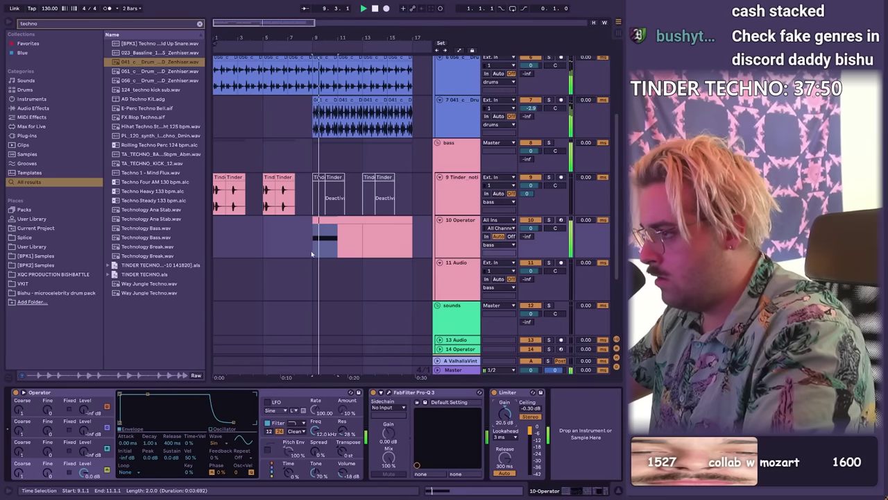
double_click(313, 254)
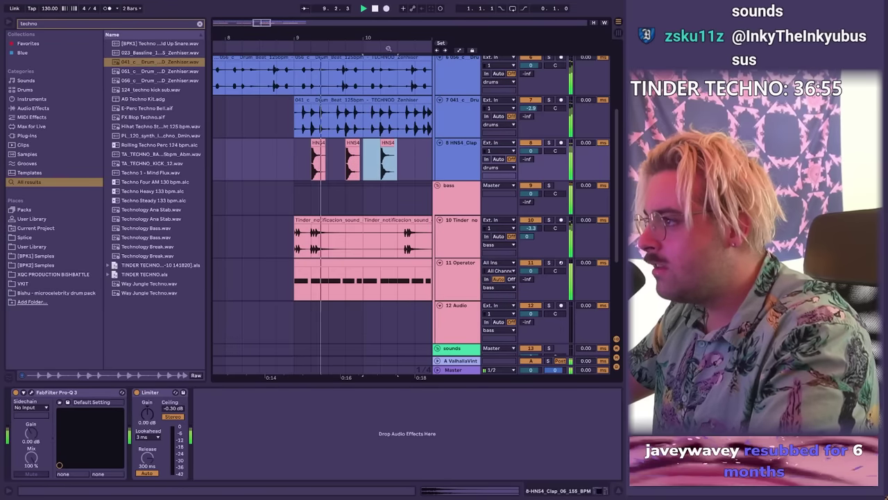
Repeat the HNS4 clap hits along the clap track up to bar 17
scroll(328, 57, down, 3)
key(ctrl+d)
key(ctrl+d)
key(ctrl+d)
key(ctrl+d)
key(ctrl+d)
key(ctrl+d)
key(ctrl+d)
key(ctrl+d)
key(ctrl+d)
key(ctrl+d)
key(ctrl+d)
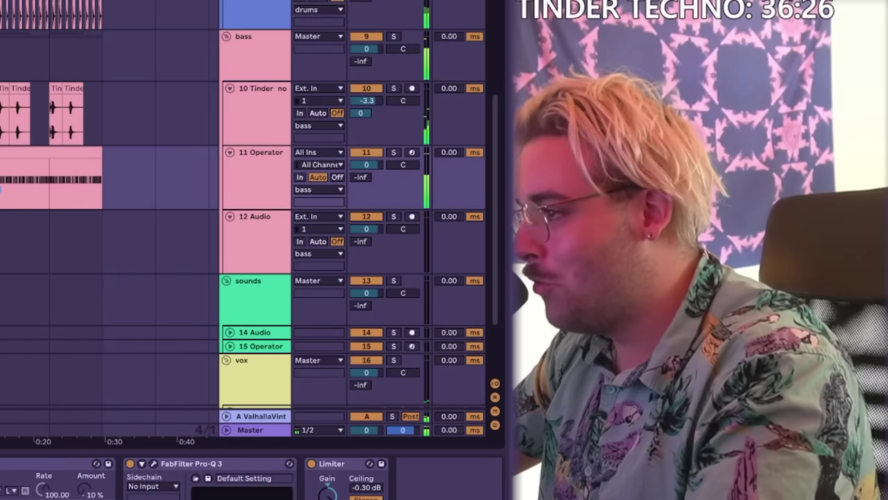
Select the M1 bass track and audition its DistAcidBass preset
scroll(437, 173, down, 3)
click(227, 134)
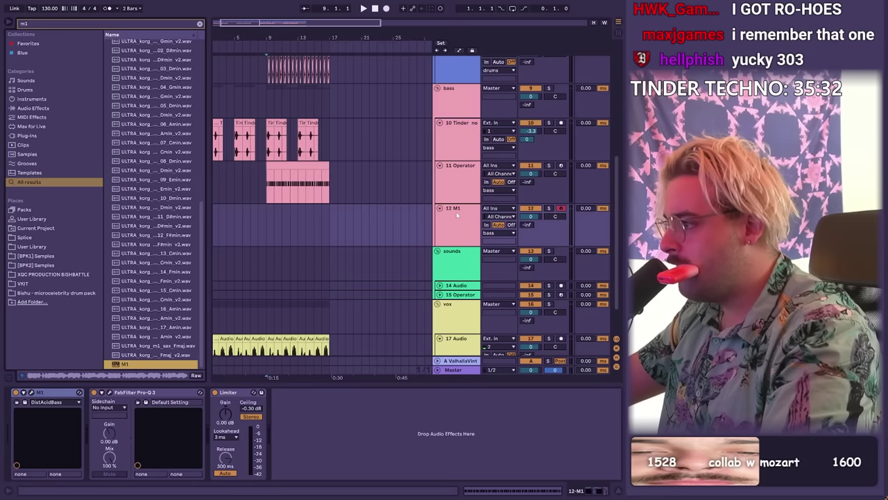
click(456, 212)
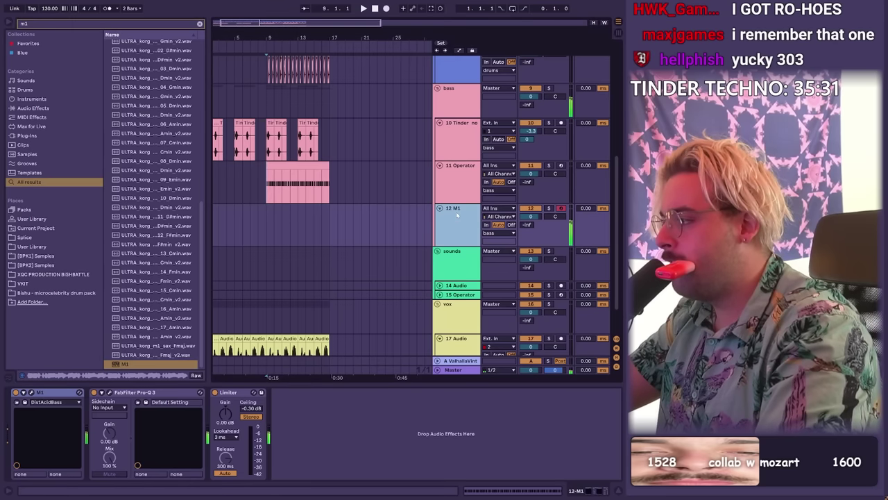
key(z)
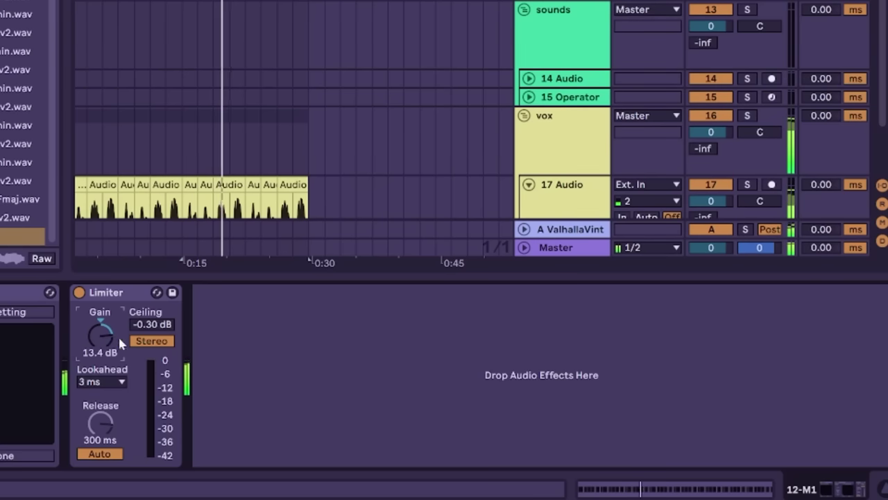
Open the M1 track's MIDI clip and transpose all its notes down to C#1
key(shift+Tab)
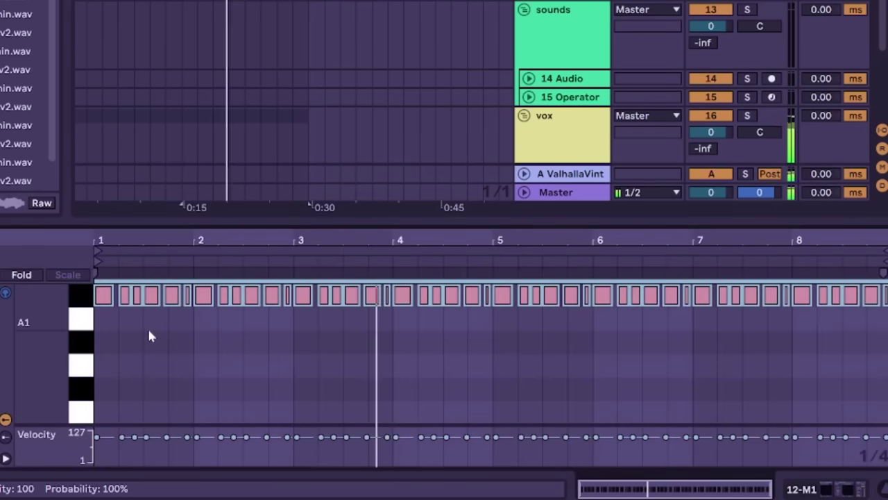
key(Down)
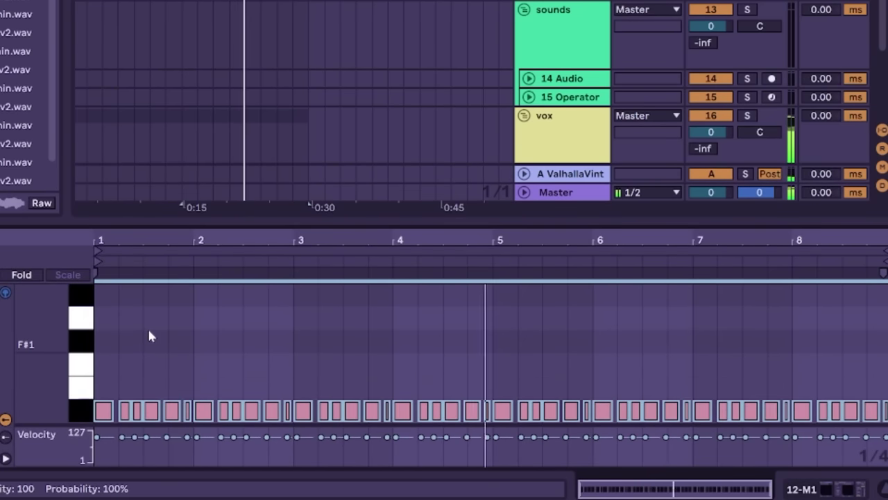
key(Down)
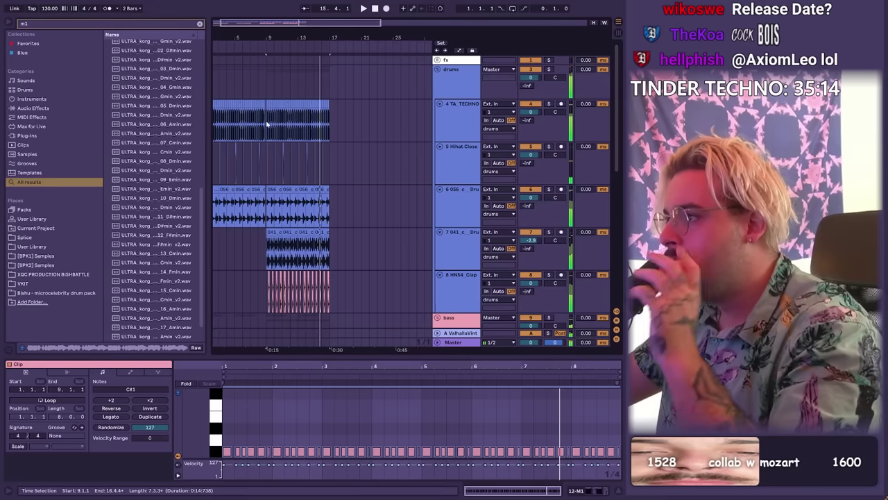
Select the TA_TECHNO kick clips from bar 9 to bar 17 and insert a new audio track below the kick track
drag(268, 124, 345, 118)
drag(277, 39, 398, 40)
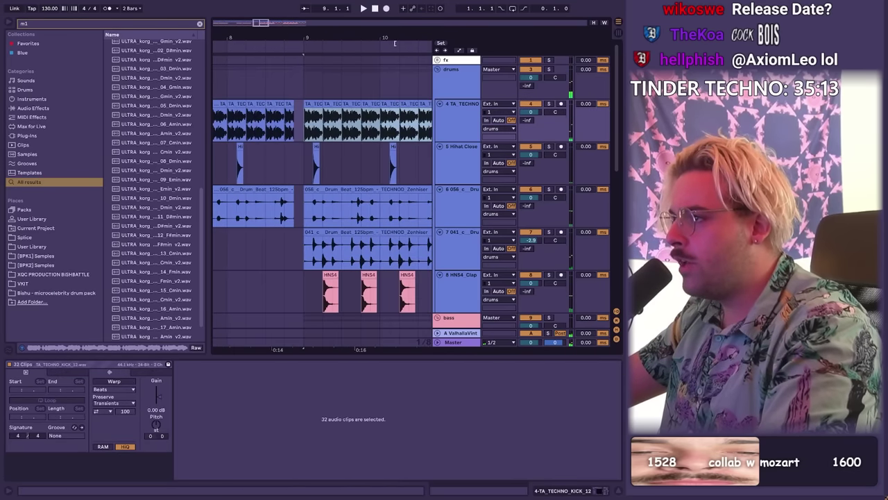
click(444, 128)
key(ctrl+t)
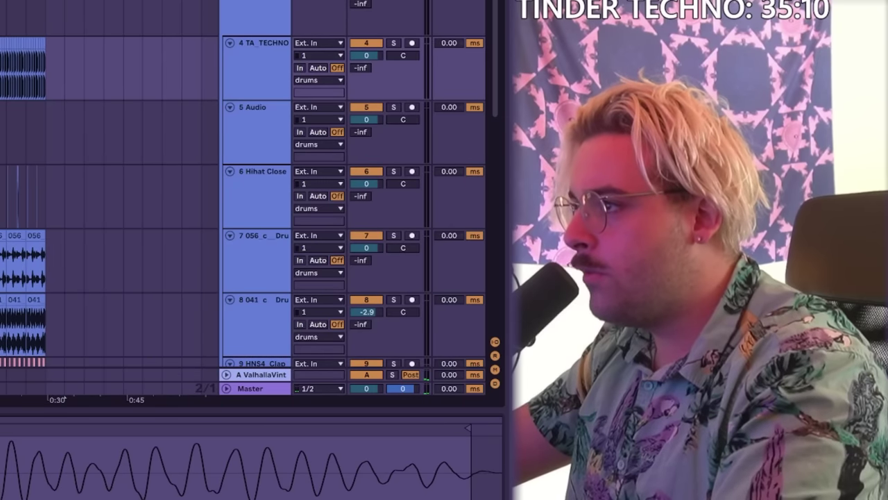
Delete the TA_TECHNO kick clips from bar 9 onward
drag(342, 124, 278, 124)
key(Delete)
scroll(110, 201, up, 5)
click(2, 68)
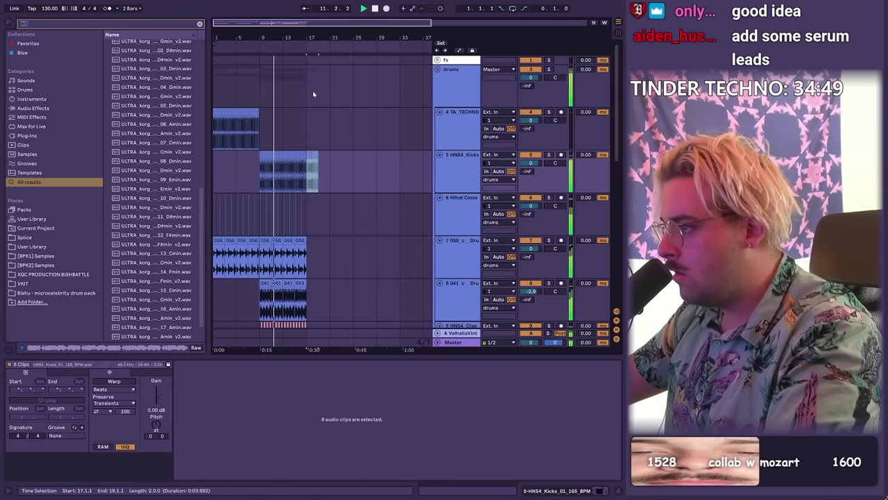
Open the M1 clip's notes, play the bass line and duplicate the selected C#1 note three times
scroll(238, 259, down, 3)
scroll(238, 259, down, 6)
click(272, 178)
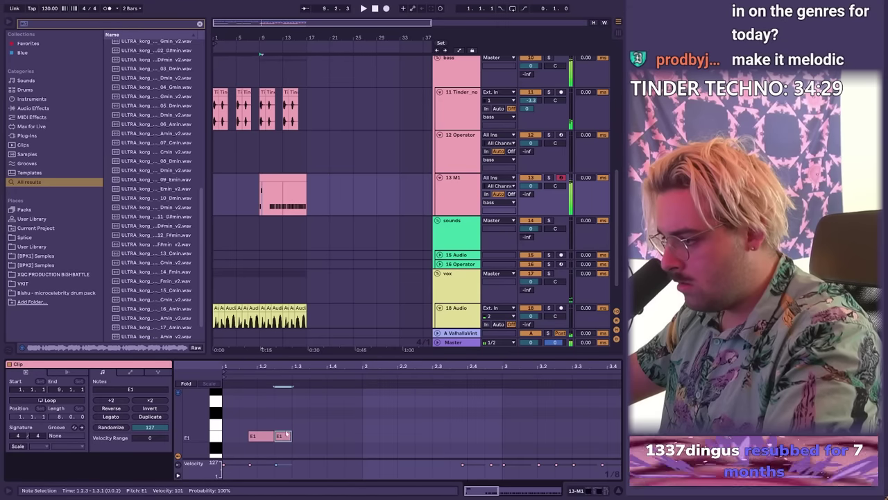
scroll(287, 431, down, 2)
key(space)
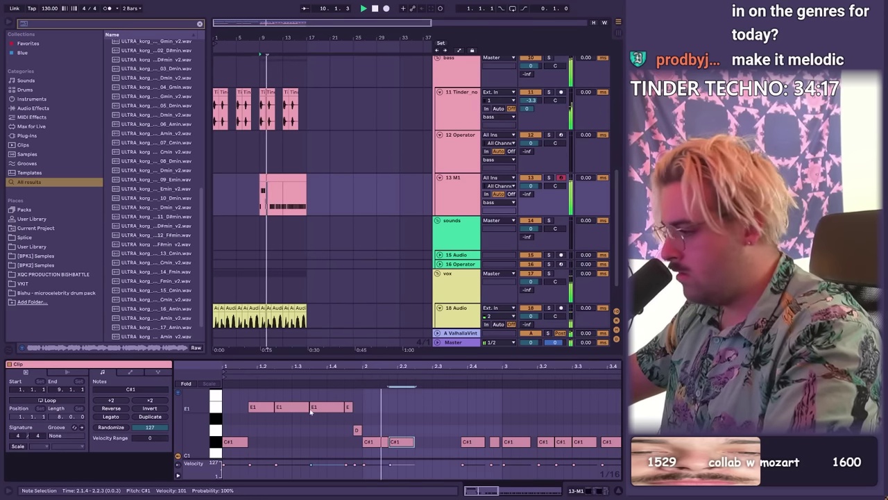
key(ctrl+d)
key(ctrl+d)
key(ctrl+d)
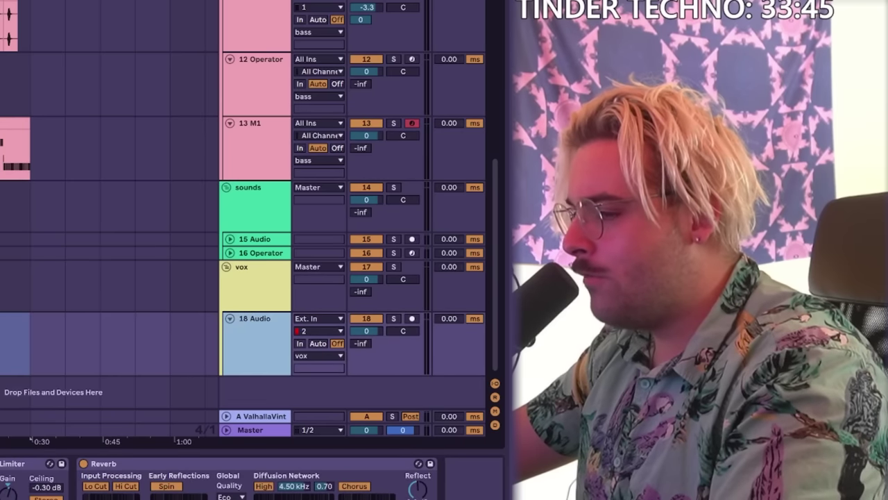
Duplicate the 18 Audio vocal track and record a vocal take on the copy from bar 9
key(ctrl+d)
click(389, 348)
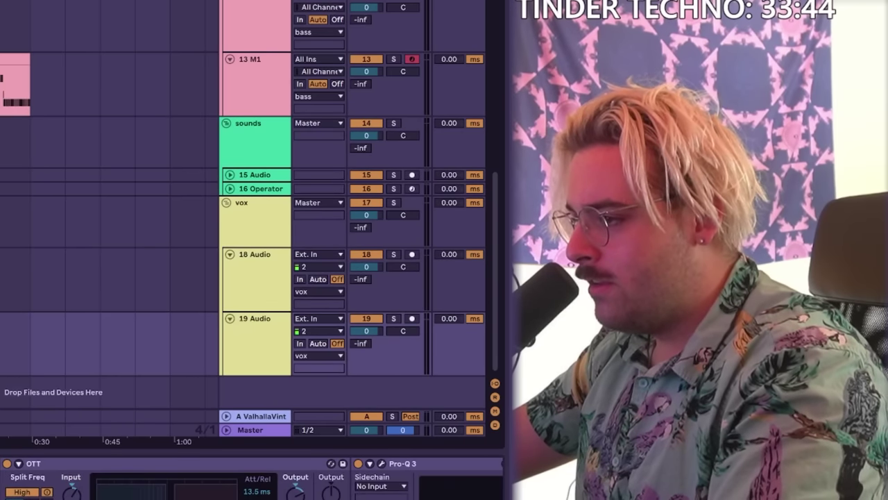
click(389, 284)
click(389, 348)
scroll(375, 480, right, 10)
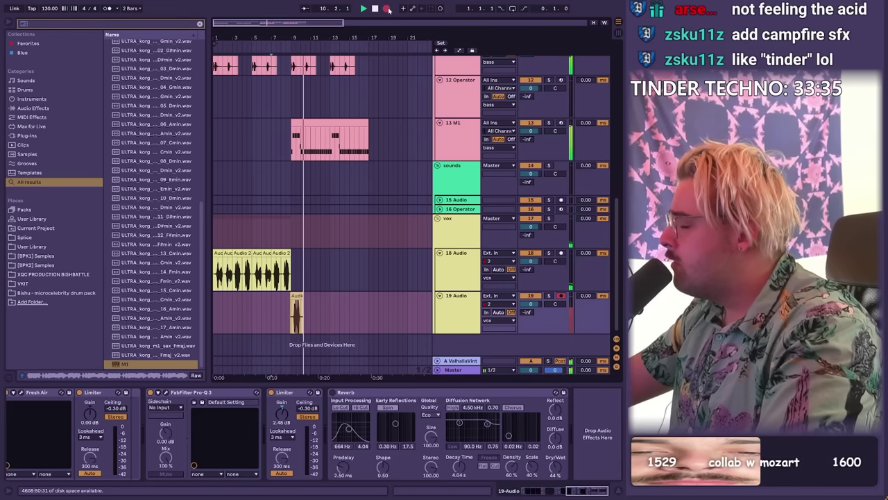
key(space)
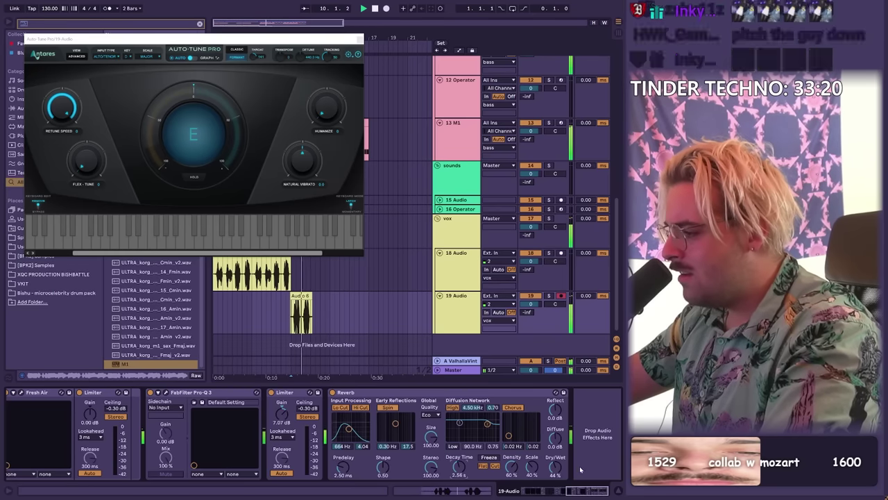
Set the Reverb's Dry/Wet to 36 % on the 19 Audio track and close the Auto-Tune Pro window
drag(560, 463, 560, 467)
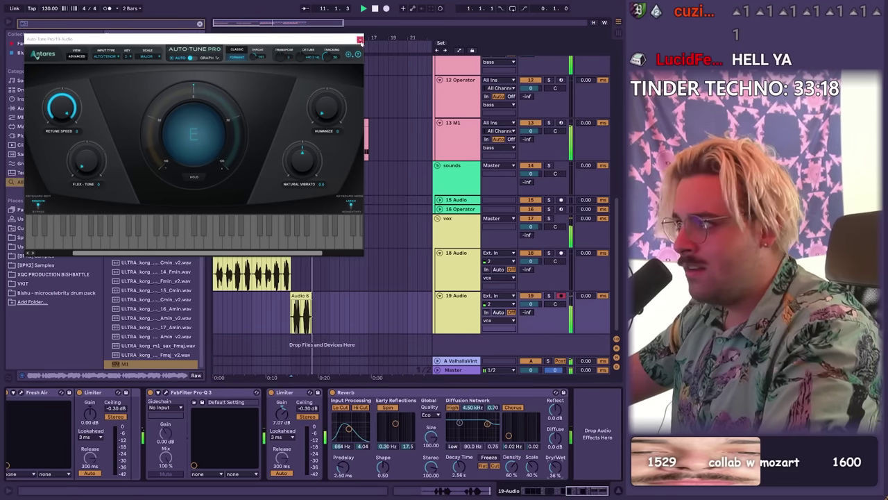
click(360, 39)
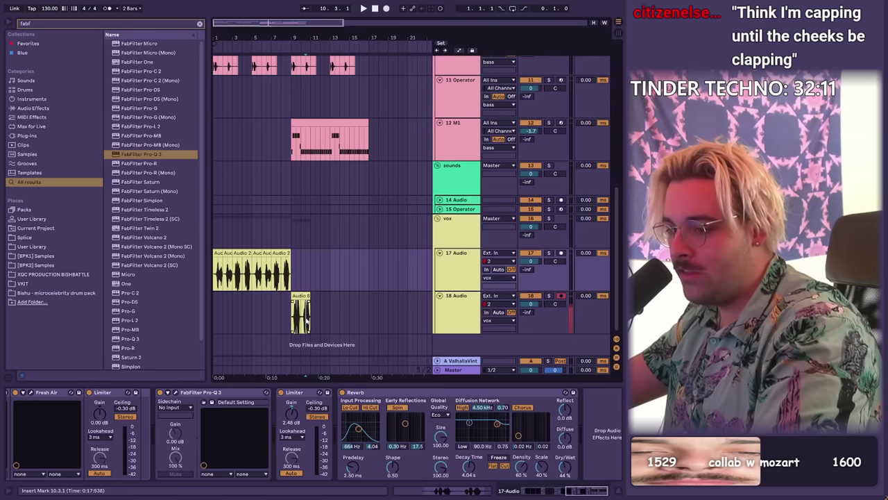
Duplicate roughly the first bar of the Audio 7 vocal clip on the 18 Audio track over its remainder and play it back
click(306, 319)
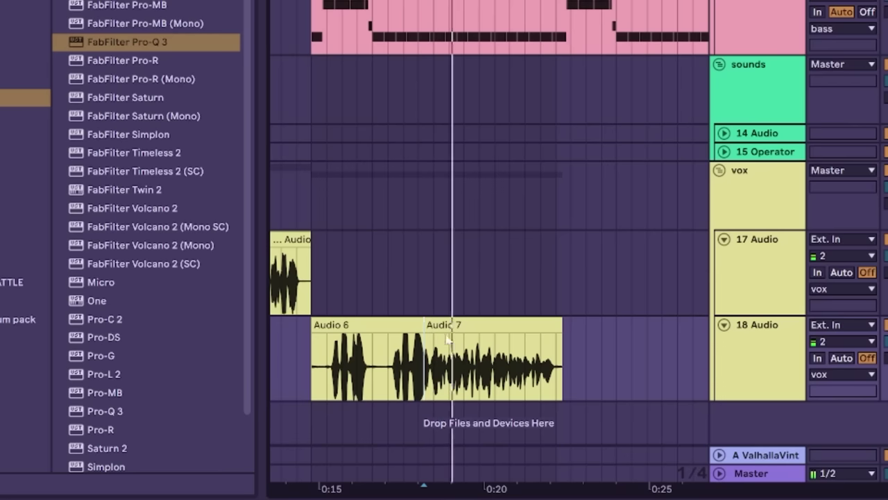
double_click(447, 339)
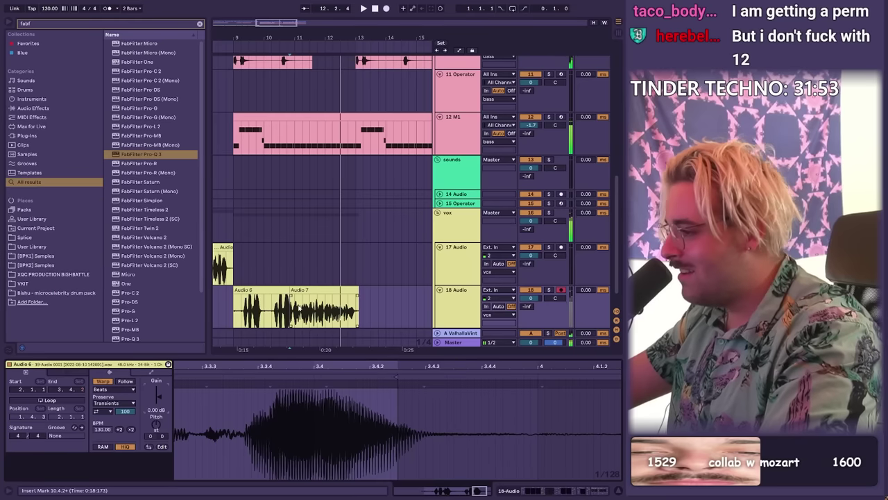
drag(426, 347, 493, 347)
key(space)
key(space)
shift+click(313, 289)
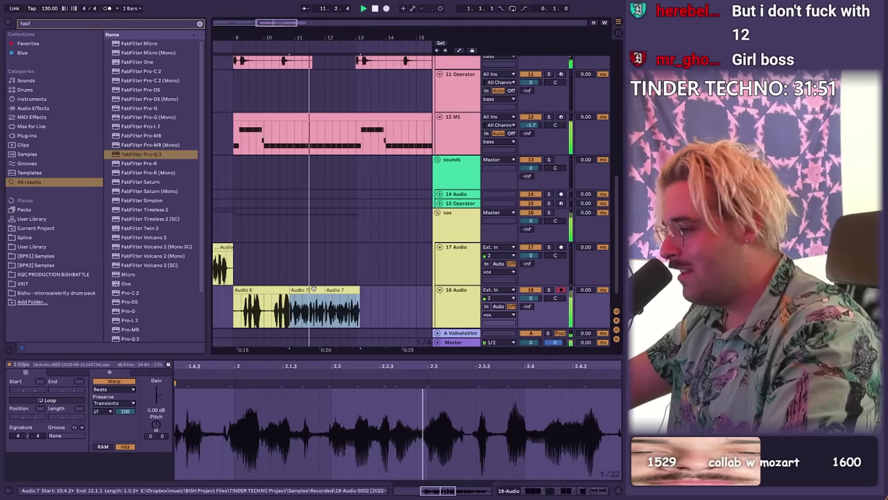
click(296, 306)
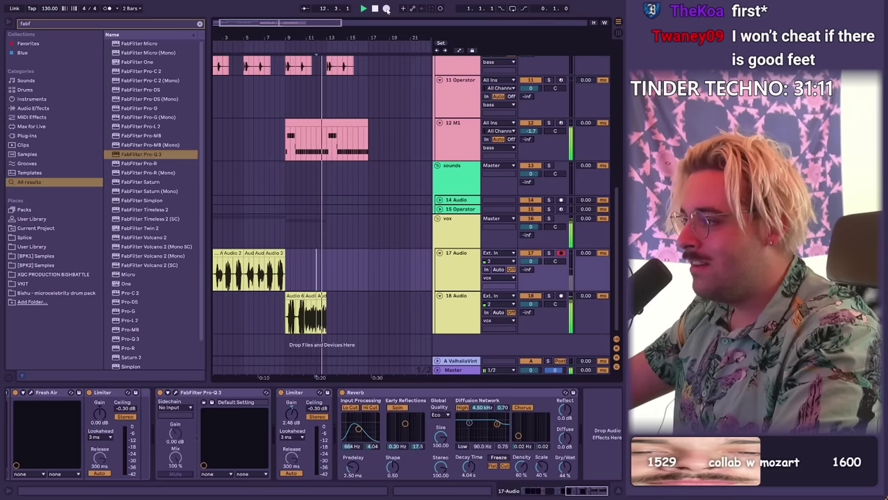
Record a vocal take on the 17 Audio track at bar 13 and another on the 18 Audio track from bar 15
click(387, 8)
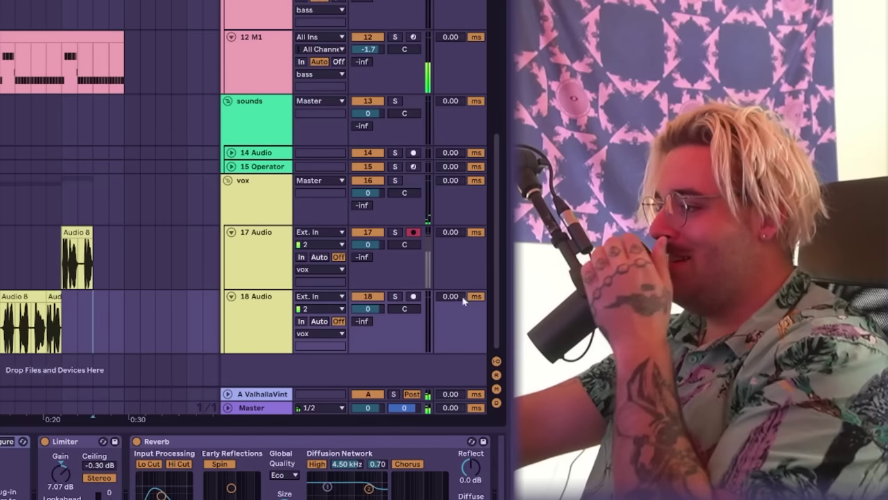
click(561, 296)
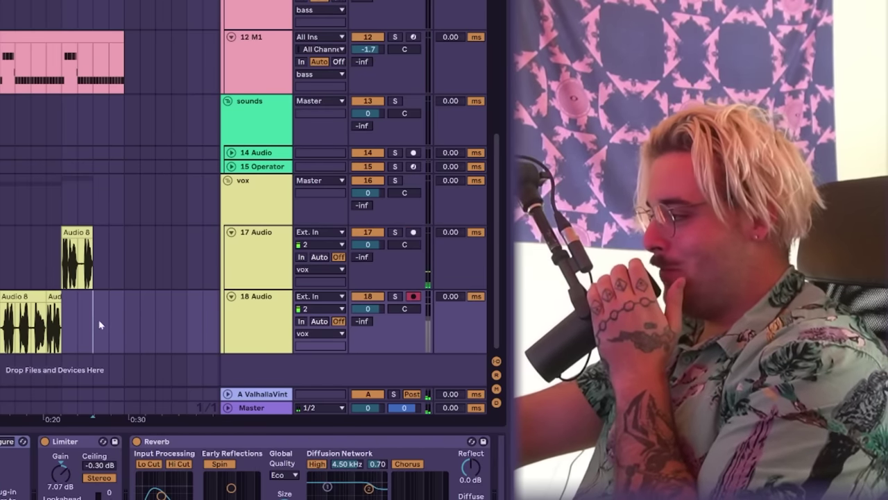
key(space)
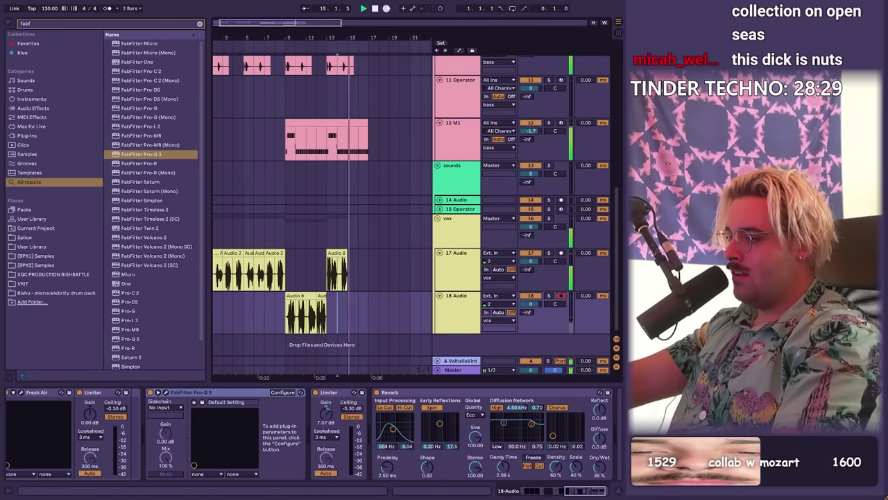
click(386, 8)
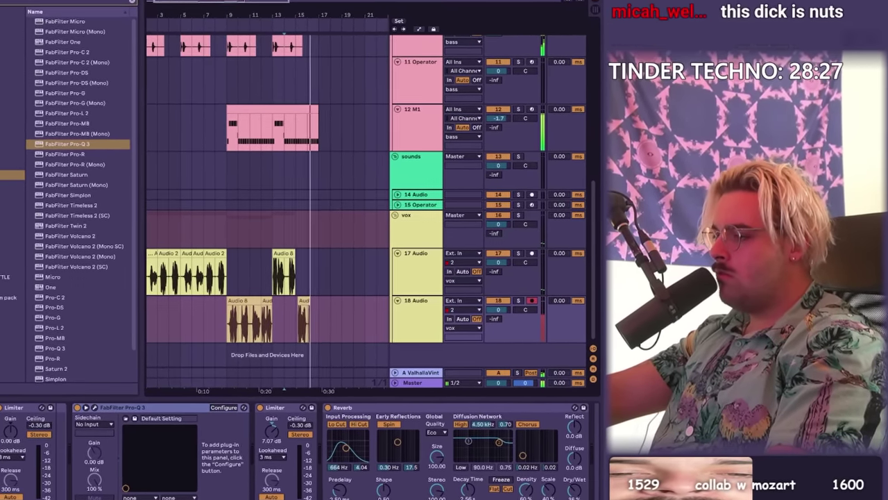
scroll(295, 333, up, 8)
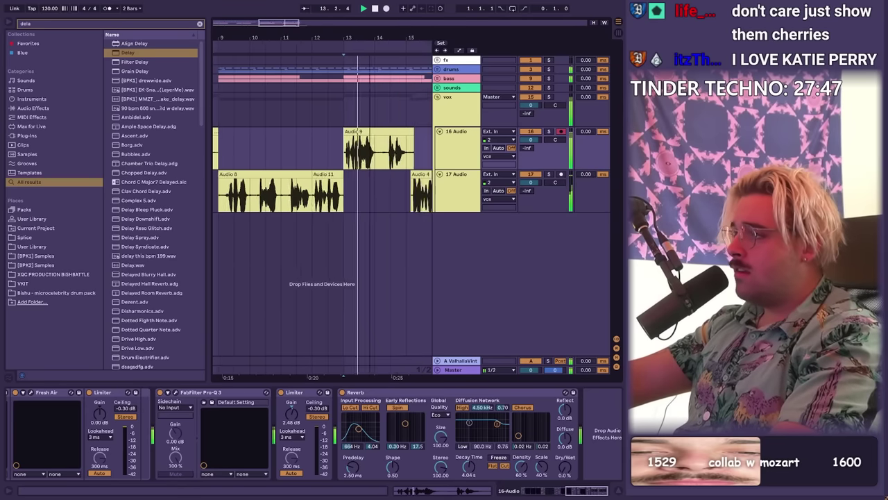
Play back the vocal takes on 16 Audio and 17 Audio around bars 13 to 16
drag(369, 42, 334, 42)
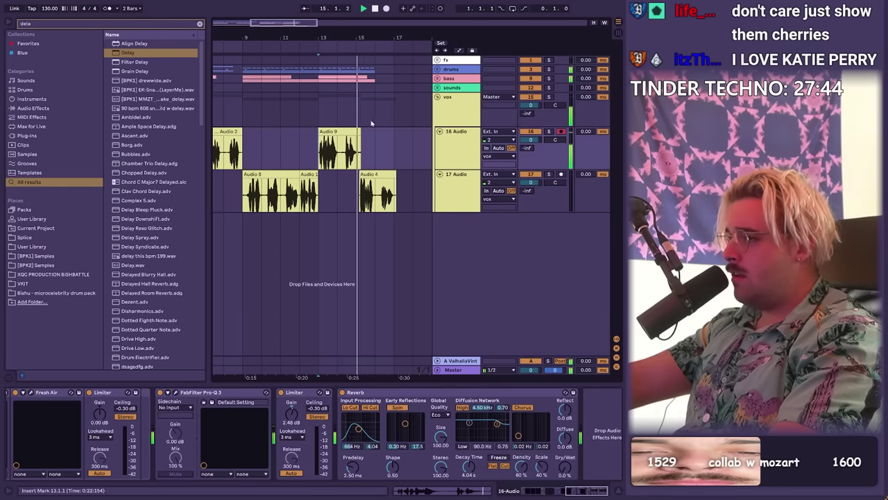
click(359, 198)
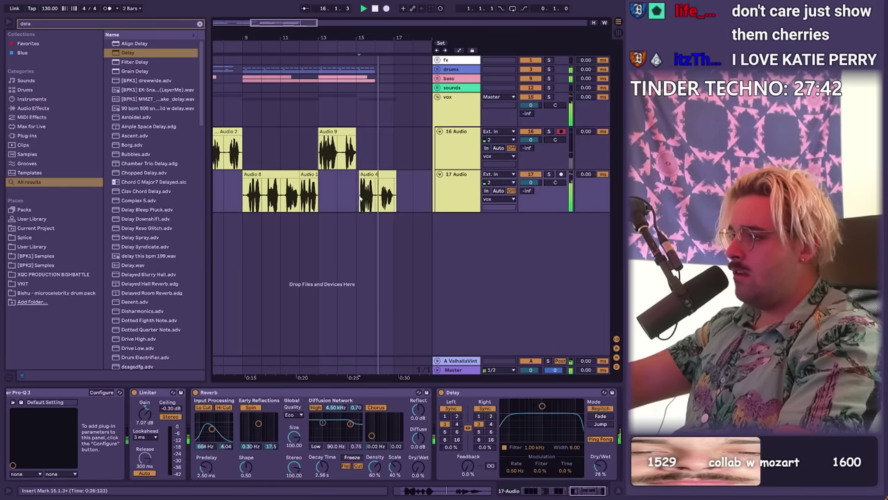
key(space)
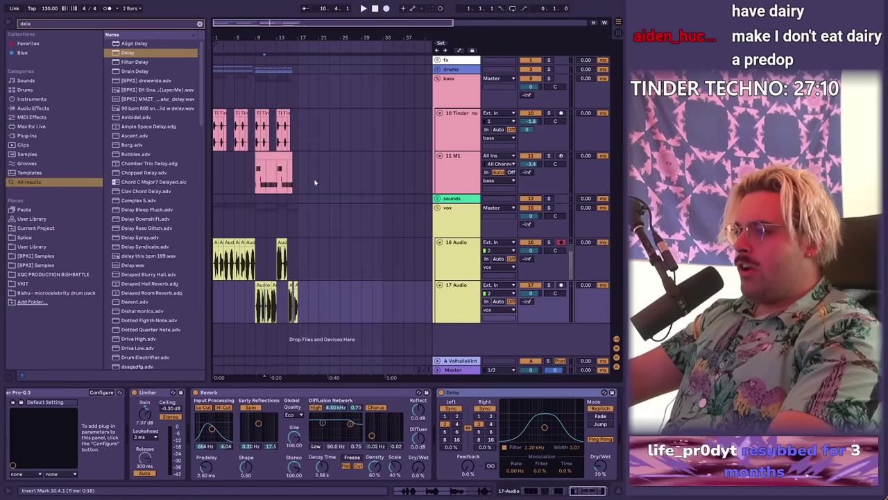
Delete the drums group's clips from bar 13 to bar 17 and unfold the drums group
drag(300, 175, 261, 128)
scroll(281, 72, up, 5)
drag(281, 72, 367, 66)
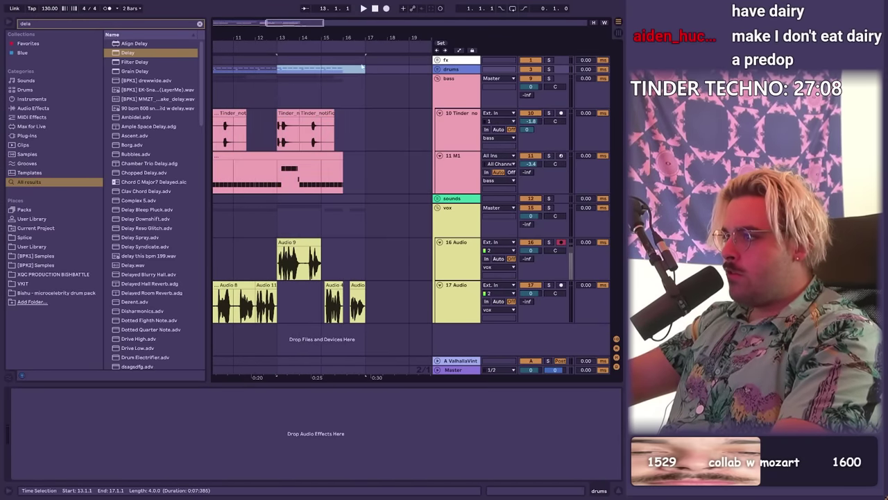
click(278, 175)
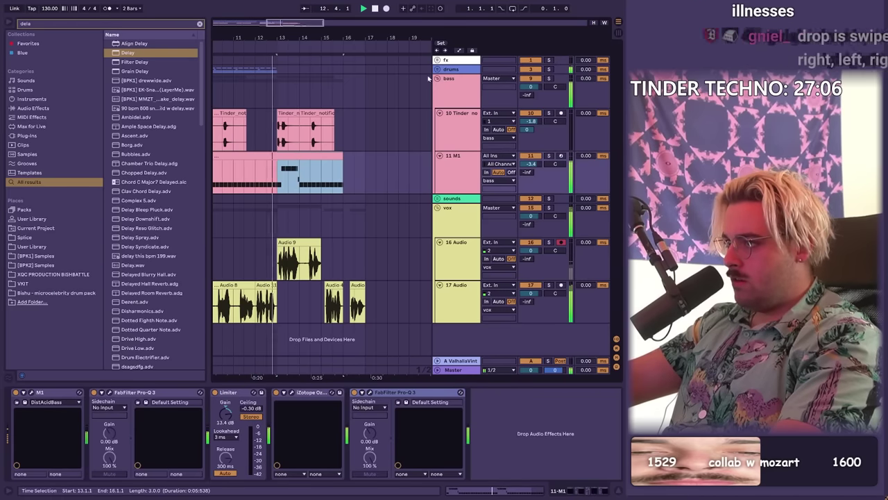
click(437, 70)
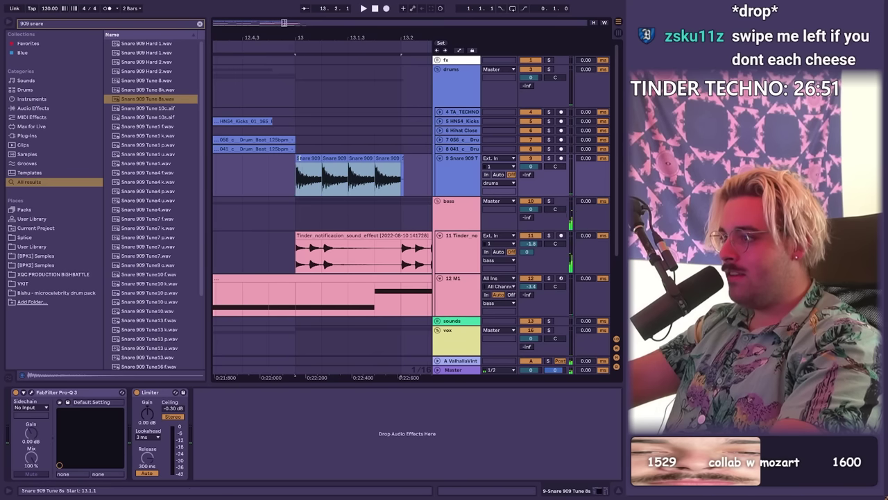
Duplicate the Snare 909 hits repeatedly from bar 13 to build a snare roll on the 9 Snare 909 track
key(space)
key(ctrl+d)
key(ctrl+d)
key(ctrl+d)
key(ctrl+d)
key(ctrl+d)
drag(383, 40, 365, 31)
key(ctrl+z)
key(ctrl+d)
key(ctrl+d)
key(ctrl+d)
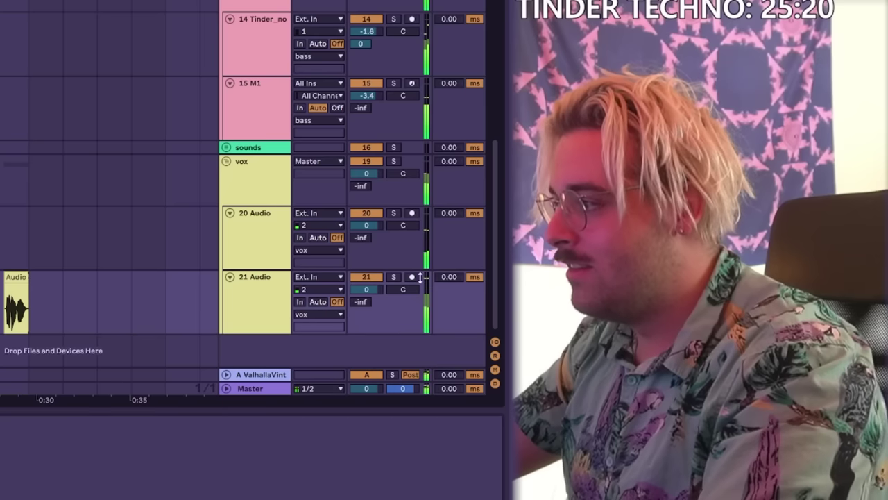
Arm 21 Audio to record a vocal take at bar 15, and trim the take's tail from 16.4.1
click(411, 277)
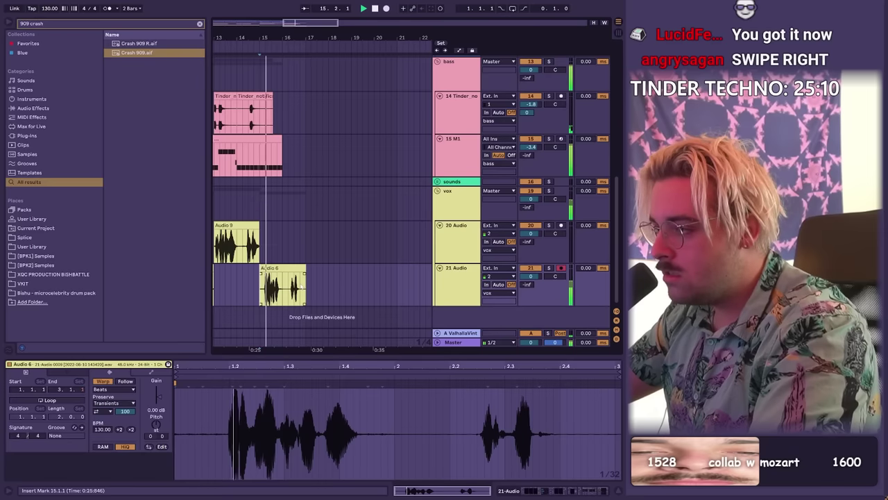
drag(299, 288, 340, 287)
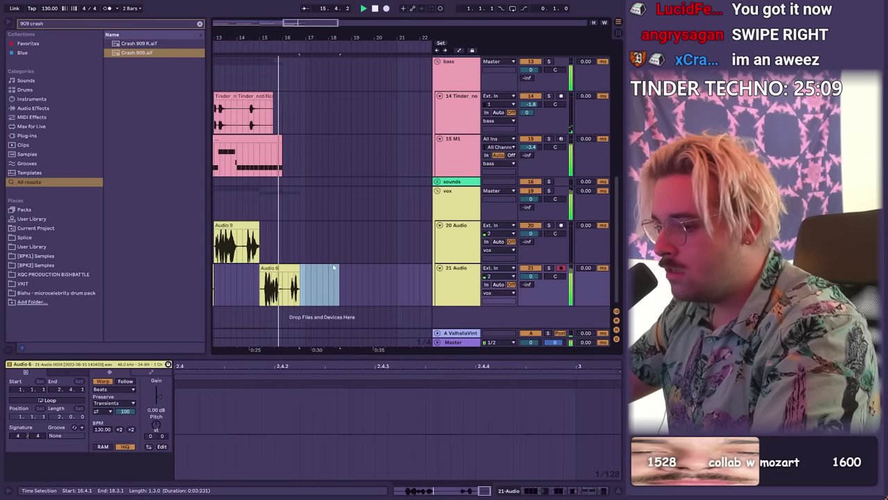
drag(305, 38, 280, 10)
click(345, 287)
key(space)
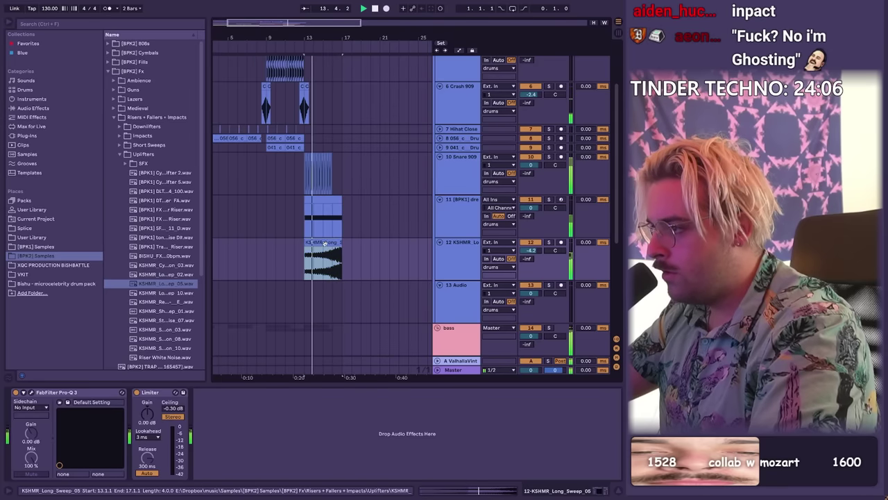
Reverse the KSHMR_Long_Sweep_05 clip at bar 13 and set its track volume to -7.0 dB
double_click(325, 242)
click(105, 391)
click(104, 426)
click(547, 246)
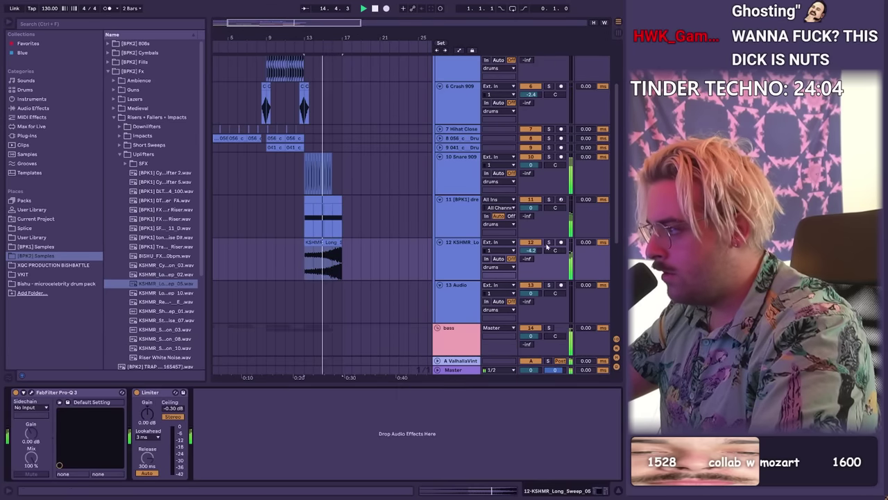
drag(532, 250, 531, 264)
scroll(338, 241, down, 5)
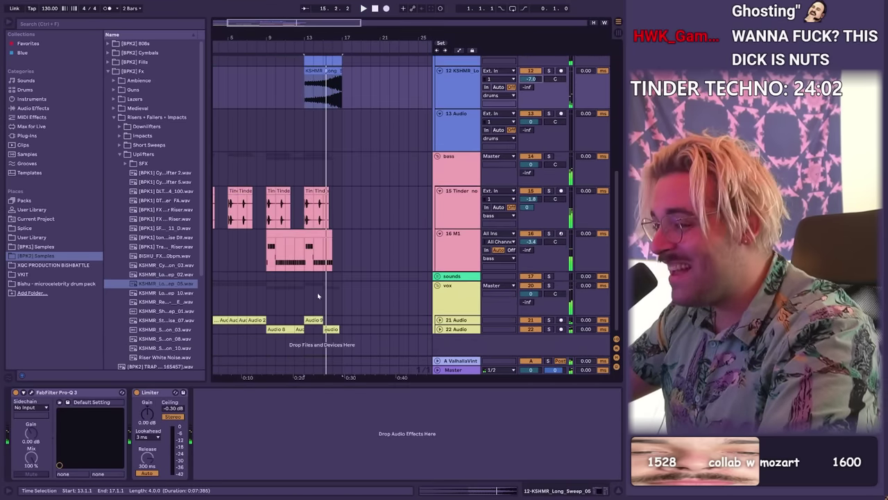
Unfold the 21 Audio vocal track and solo it
click(440, 320)
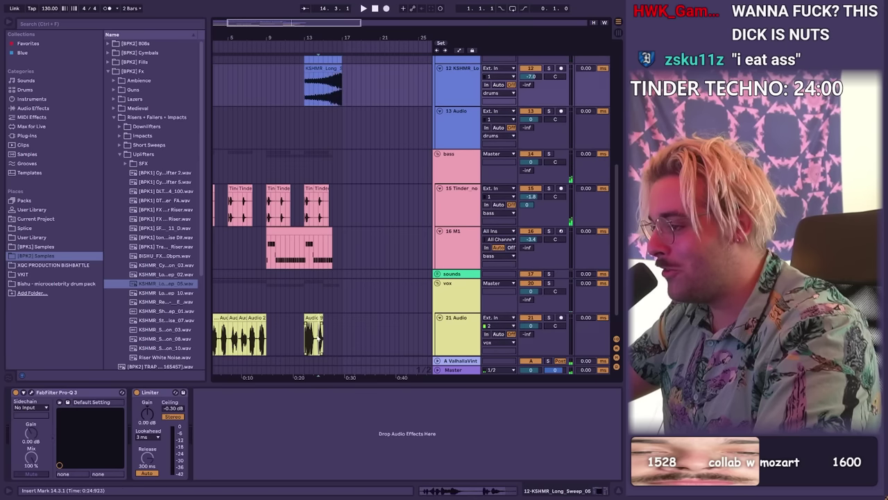
click(555, 324)
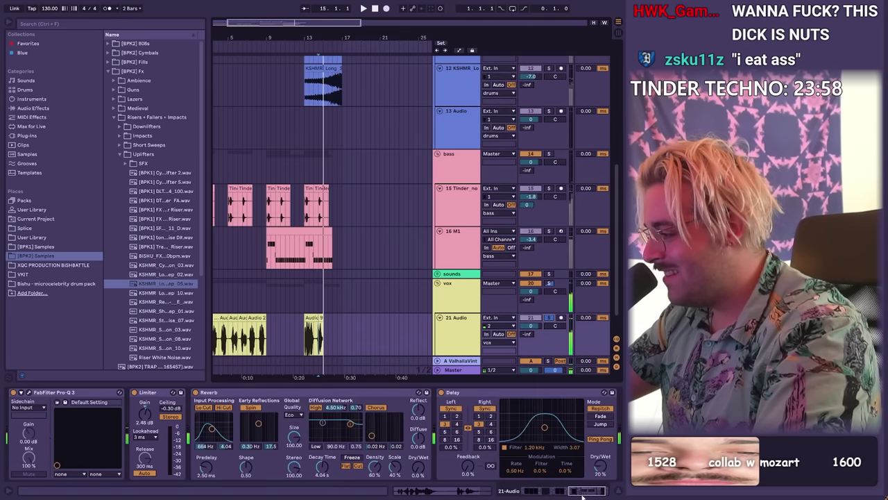
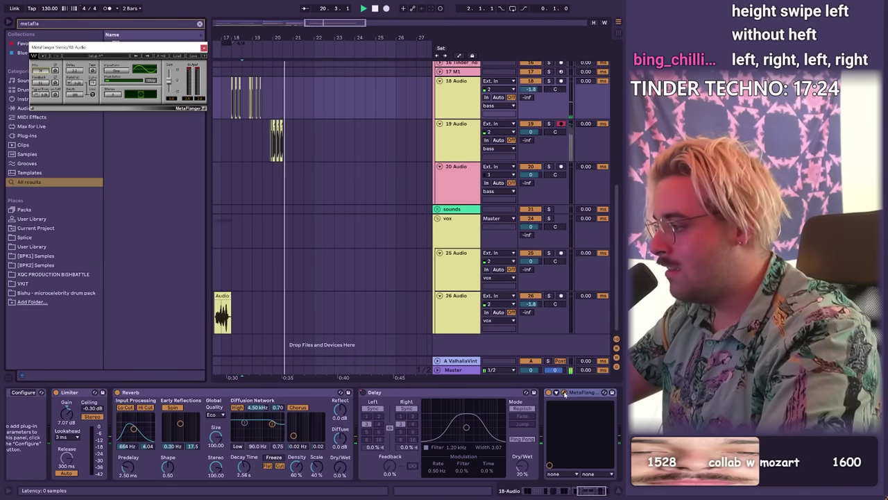
Close the MetaFlanger window and get the 015_Bassline_126bpm_Dm loop from Splice's techno search results
click(564, 393)
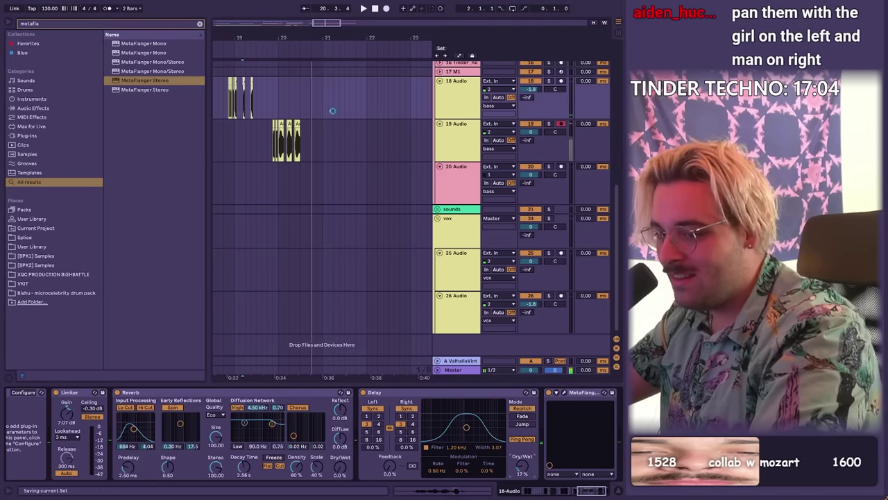
key(super)
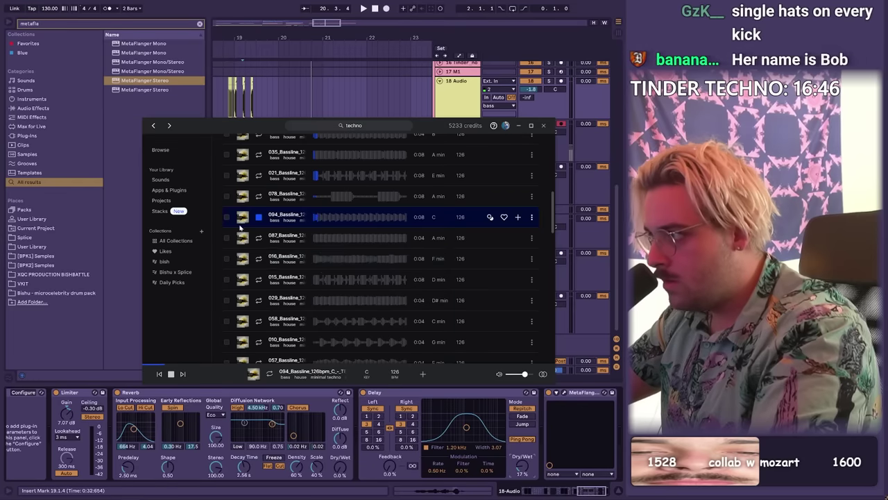
scroll(464, 179, up, 3)
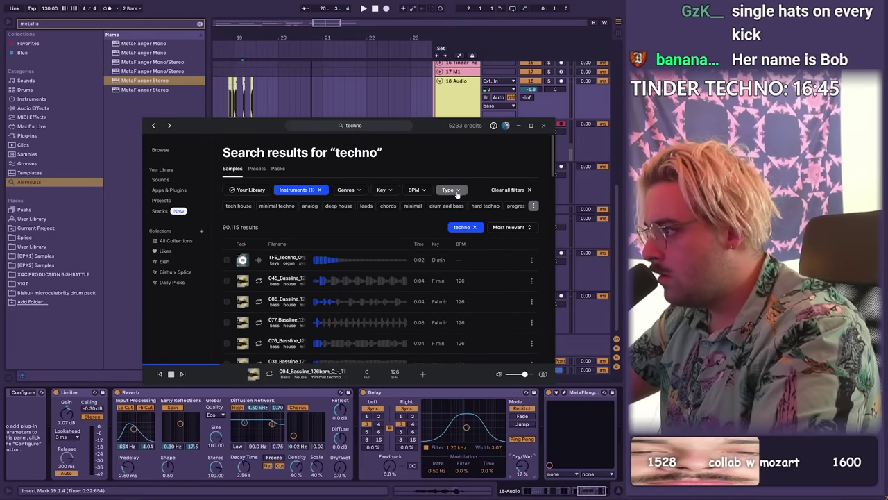
scroll(407, 258, down, 5)
click(402, 238)
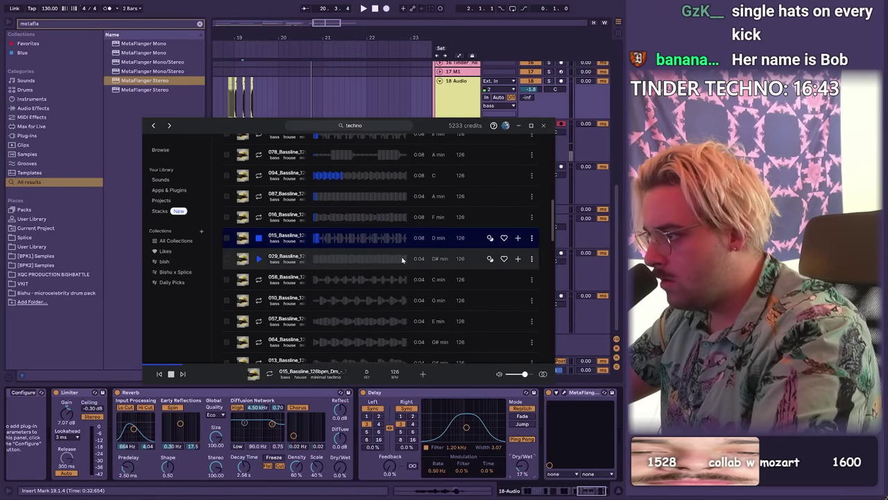
click(518, 237)
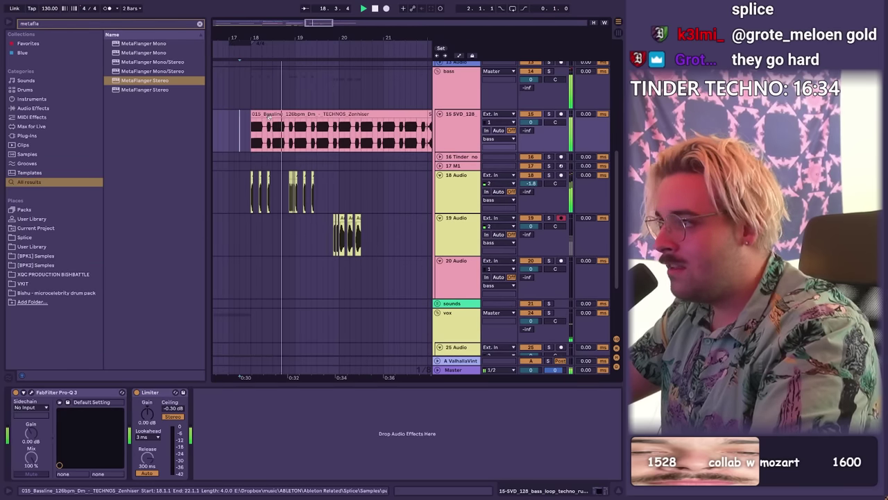
Set the Limiter's gain to 5.67 dB on the 15 SVD_128 bass track
drag(147, 413, 147, 393)
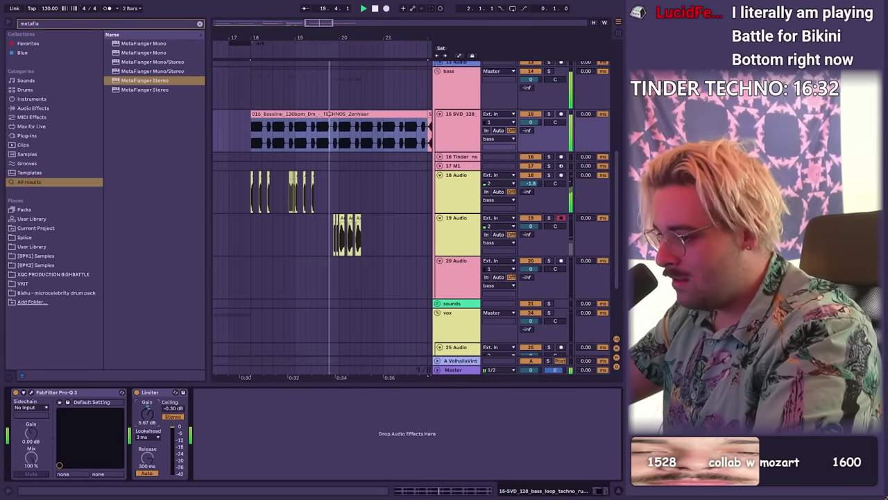
key(minus)
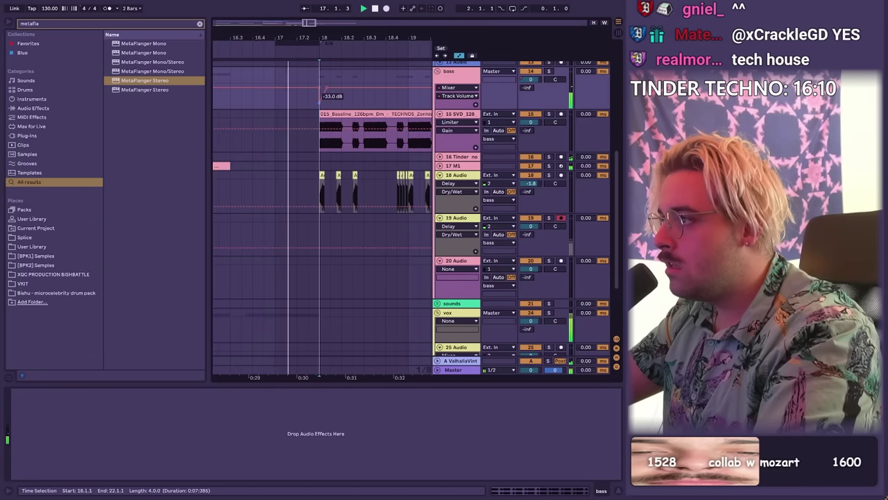
Repeat the bass group's one-beat Track Volume dip automation from bar 18 up to bar 26 and hide the automation lanes
key(ctrl+d)
key(ctrl+d)
key(ctrl+d)
key(ctrl+d)
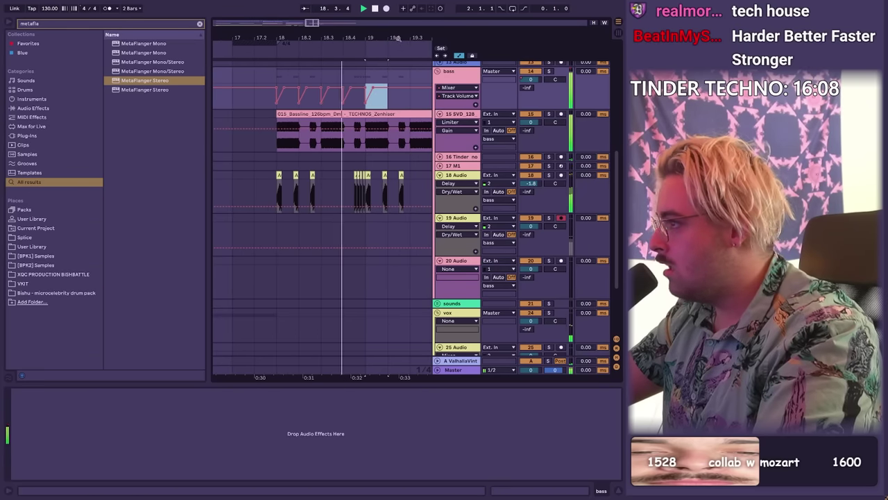
drag(393, 38, 282, 35)
key(ctrl+d)
key(ctrl+d)
key(ctrl+d)
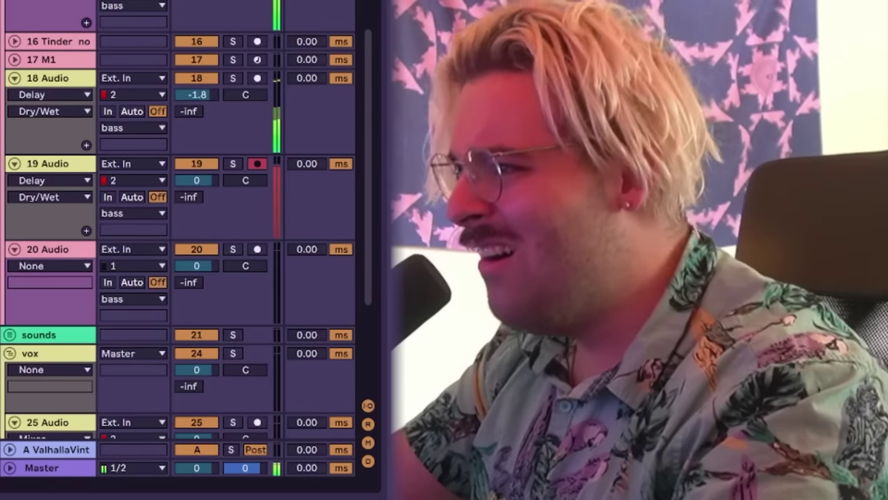
key(ctrl+d)
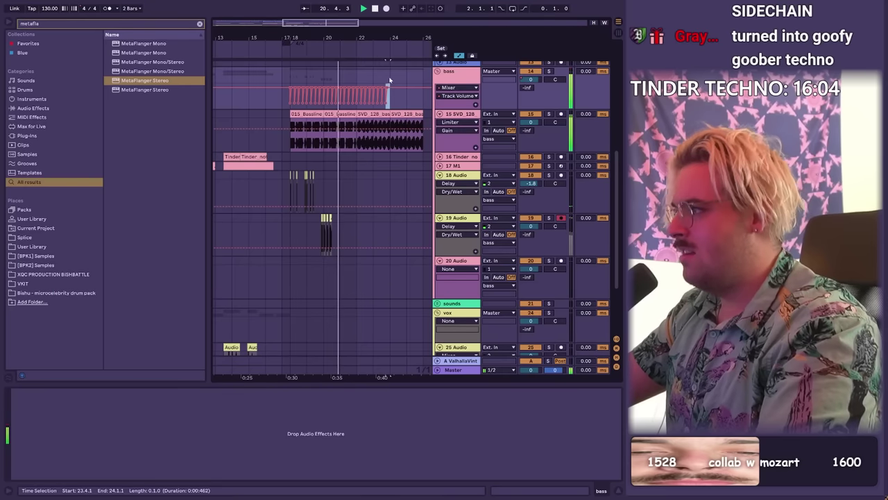
key(ctrl+d)
key(a)
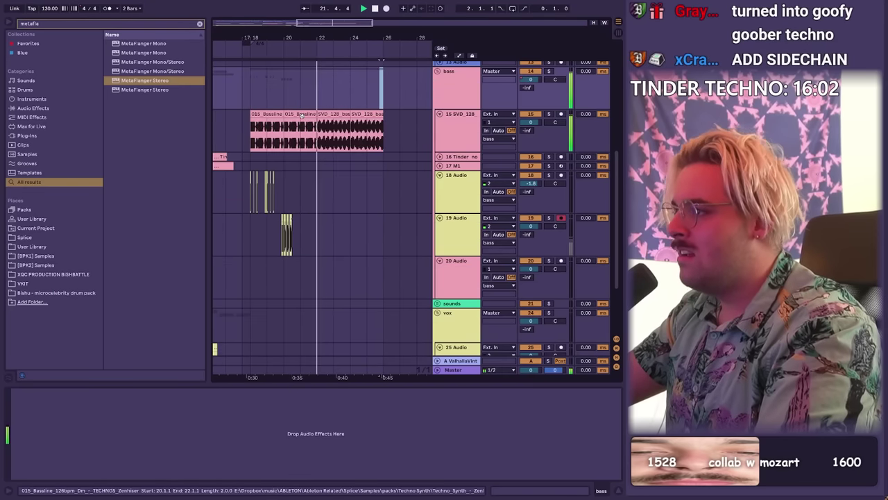
Delete the duplicated vocal chops from the 19 Audio track in the bass group
click(302, 114)
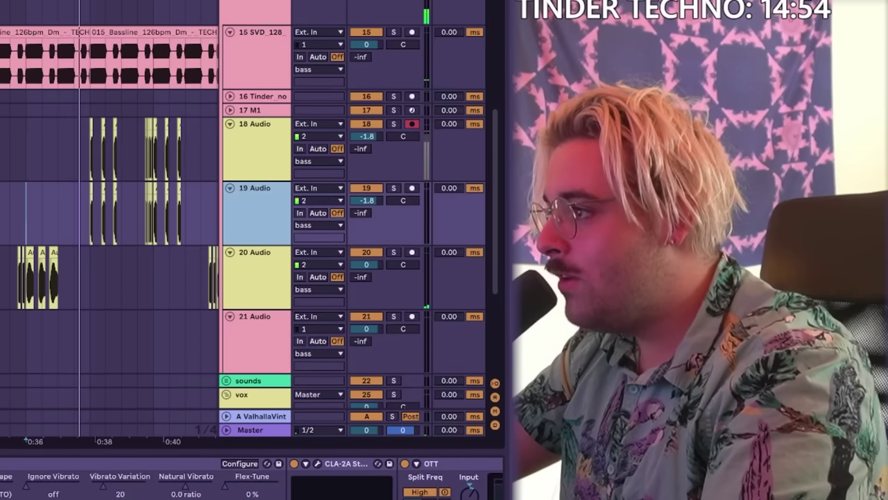
scroll(81, 161, down, 5)
drag(30, 214, 208, 216)
key(Delete)
click(81, 199)
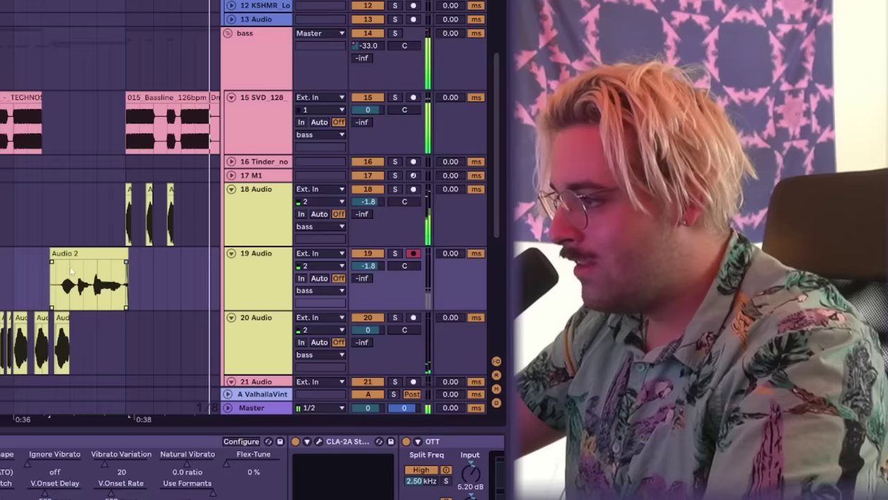
Pan the 19 Audio vocal track, which holds the Audio 2 recording, to 40R
click(331, 288)
drag(556, 276, 556, 259)
drag(405, 268, 405, 265)
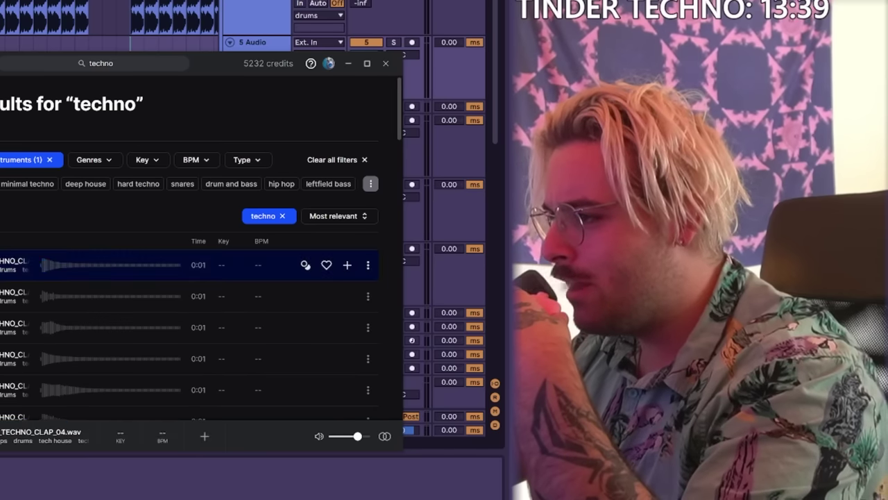
Audition the clap samples in Splice's techno search results
key(Down)
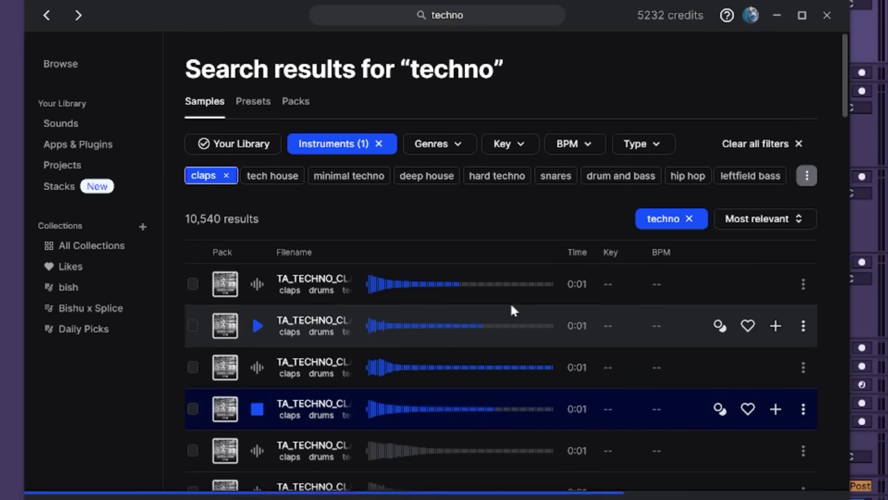
scroll(484, 305, down, 5)
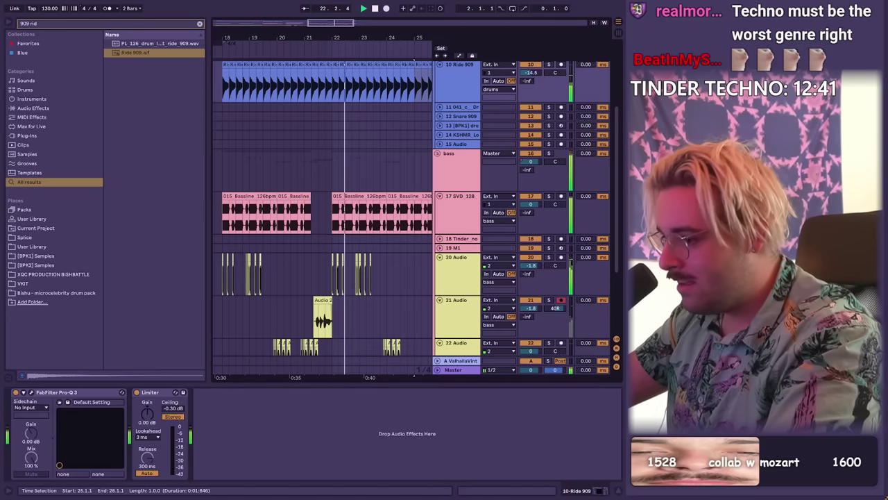
scroll(350, 208, up, 5)
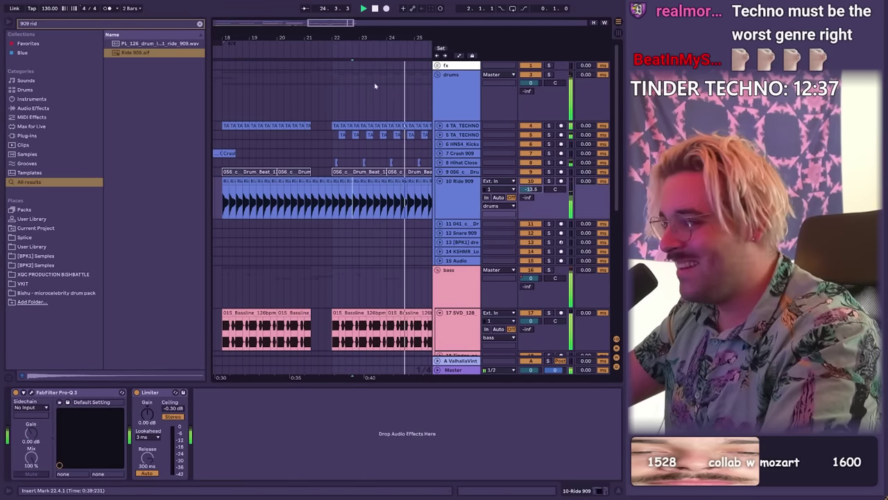
key(minus)
scroll(372, 74, down, 4)
scroll(372, 73, up, 2)
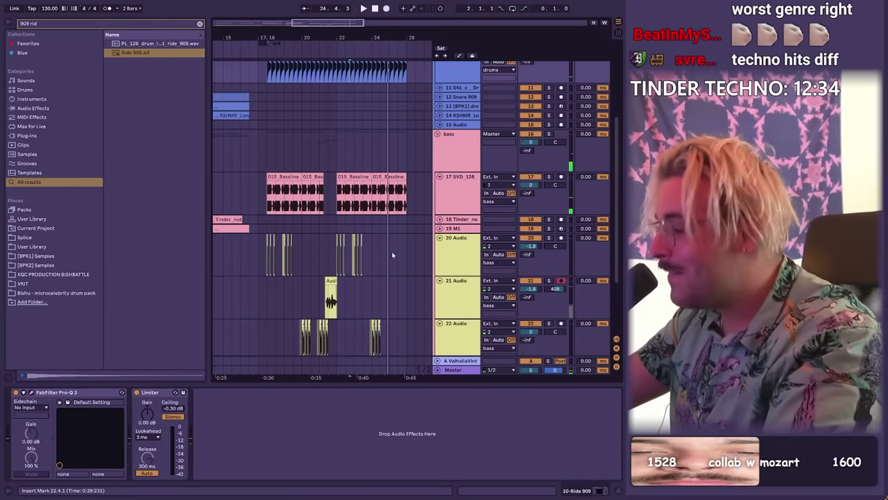
scroll(369, 216, down, 3)
scroll(368, 216, up, 3)
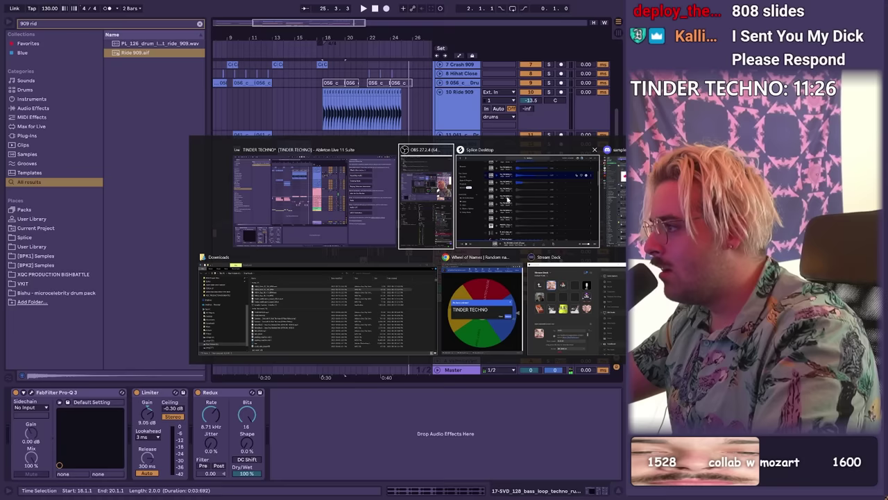
click(284, 208)
key(alt+Tab)
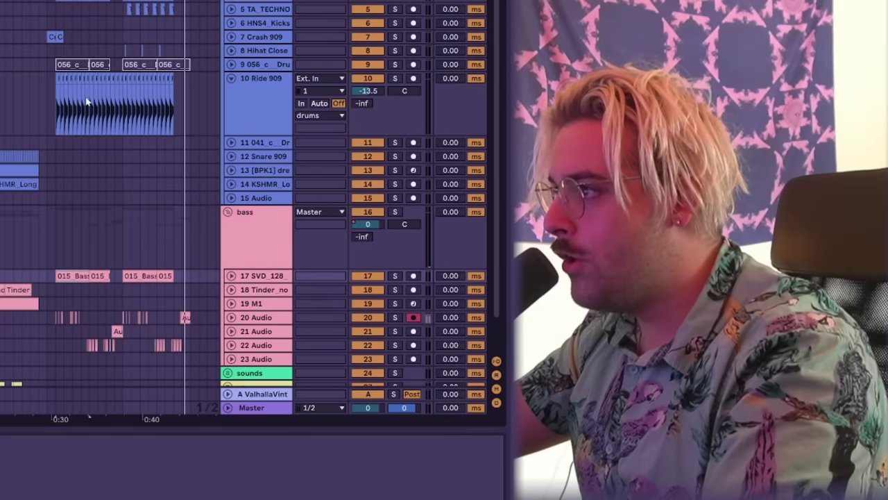
Unfold the 17 SVD_128 bass track and set its volume to -5.4 dB
click(341, 82)
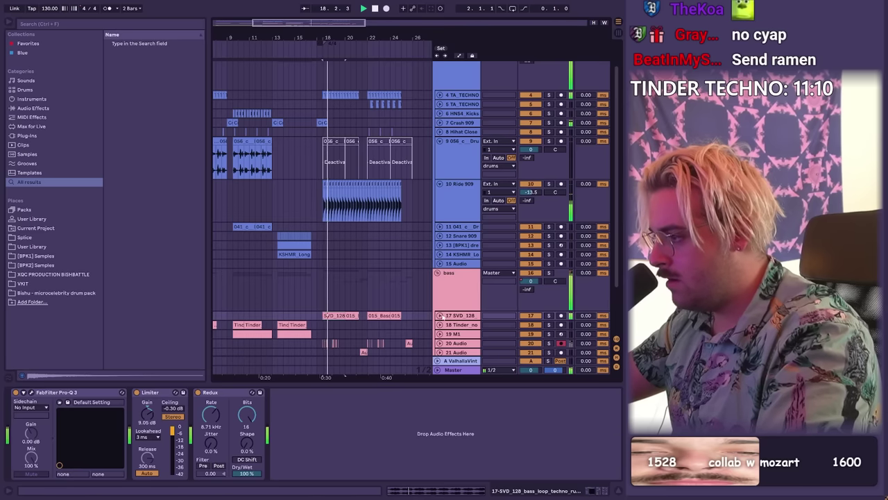
click(439, 316)
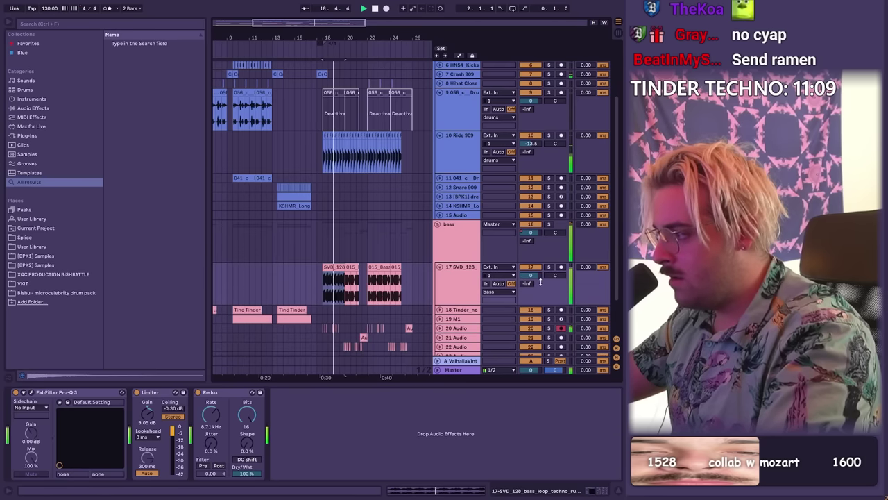
drag(541, 282, 482, 275)
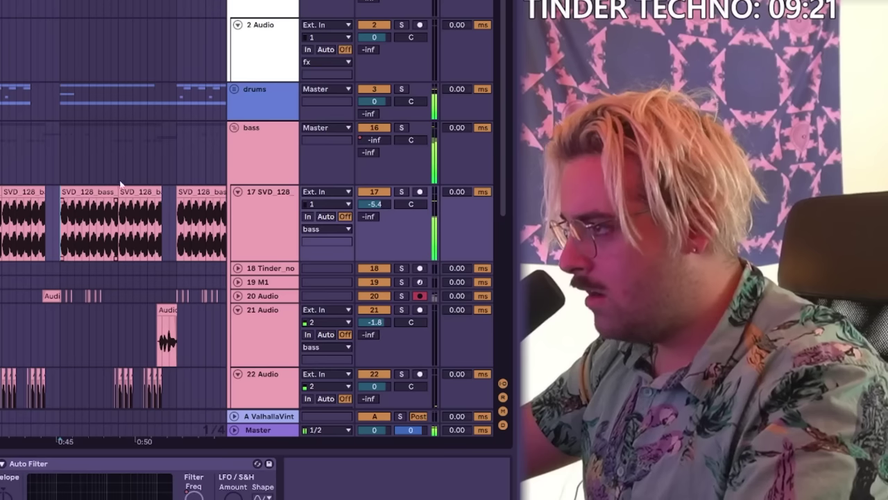
Find the Hihat Open 909 sample by searching for "909 open" and place it on the offbeat after bar 26 on a new drums track
scroll(81, 145, down, 2)
scroll(81, 145, up, 1)
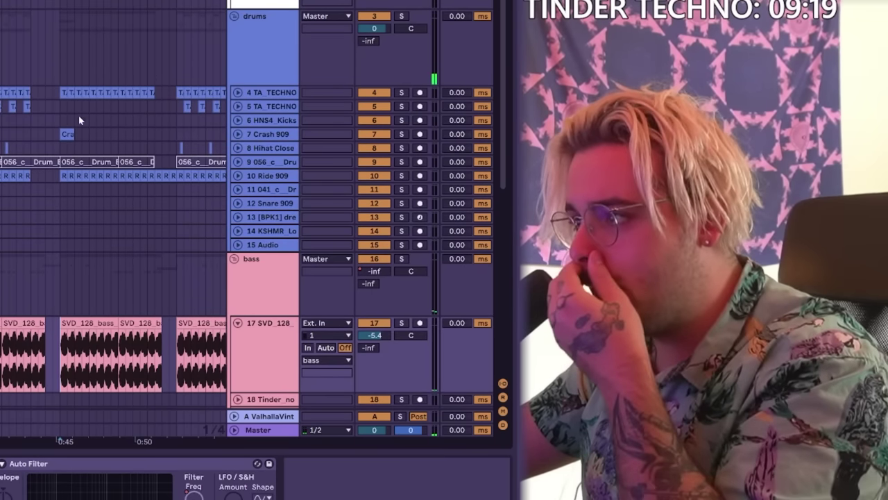
click(57, 180)
key(space)
scroll(72, 139, up, 3)
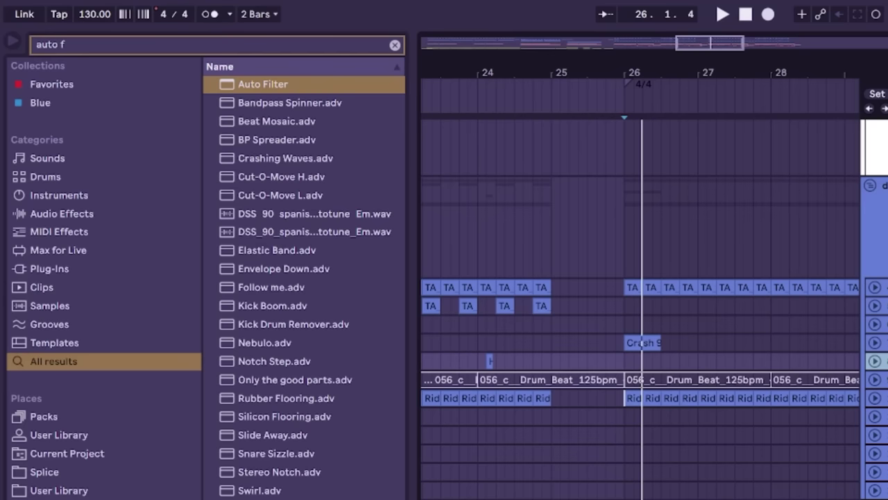
key(ctrl+f)
text(909 open)
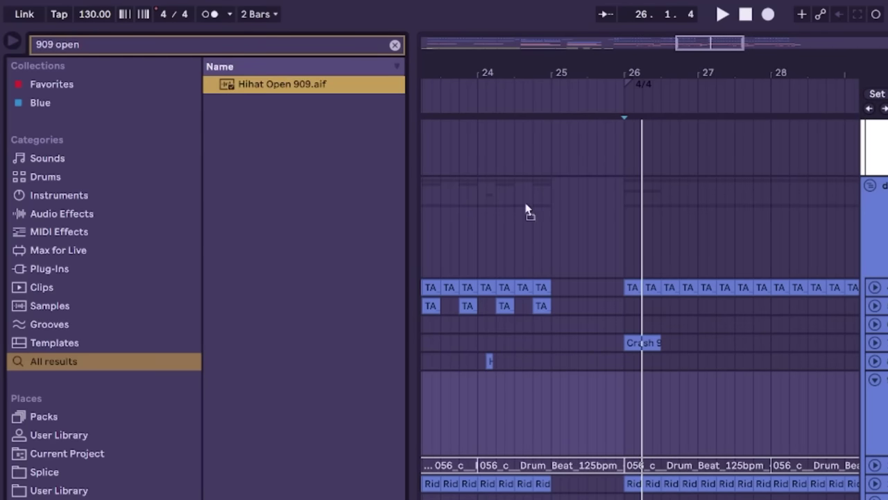
drag(525, 209, 634, 413)
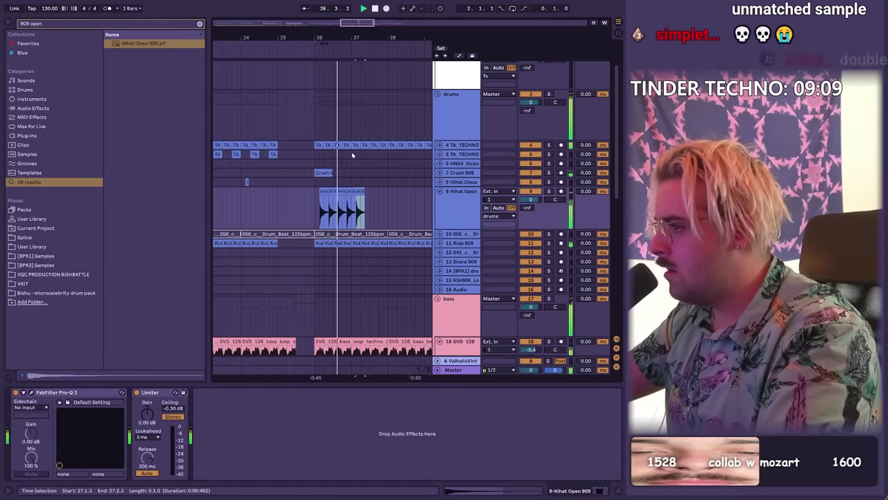
Set the Pro-Q 3 low cut on the youve_been_unmatched voice track to about 111 Hz and close the equalizer window
drag(388, 43, 298, 39)
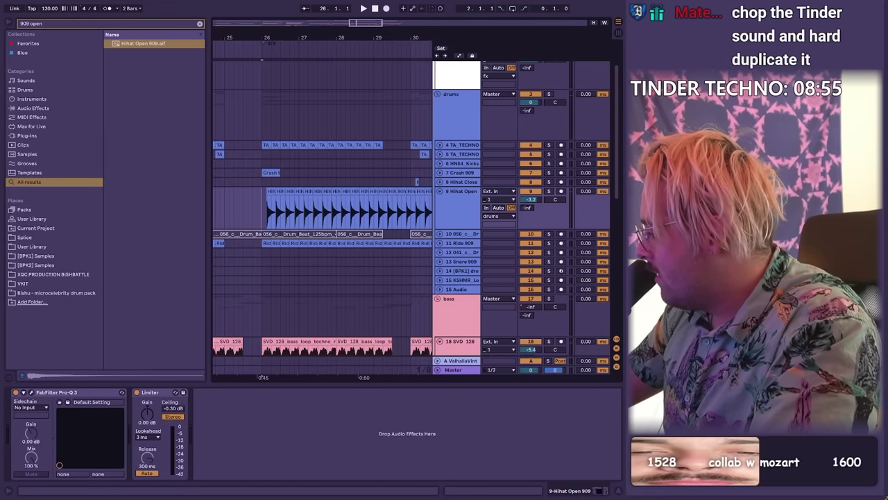
key(alt+Tab)
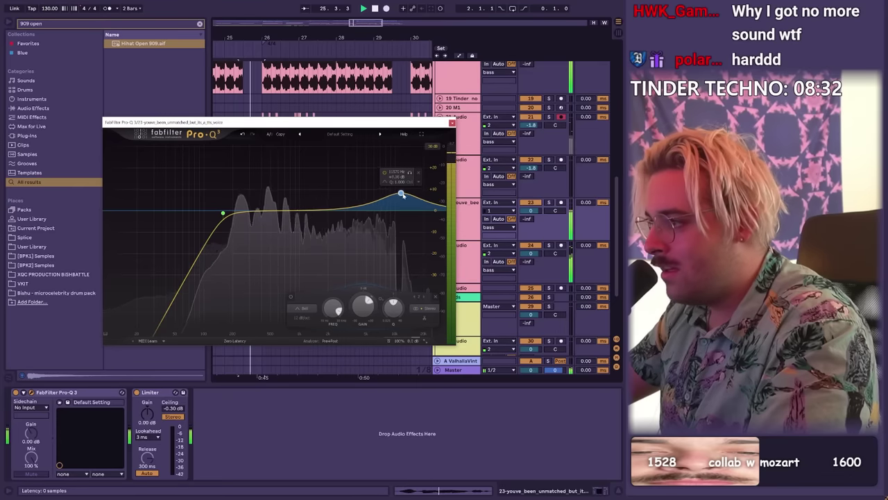
drag(222, 212, 209, 213)
scroll(208, 213, up, 1)
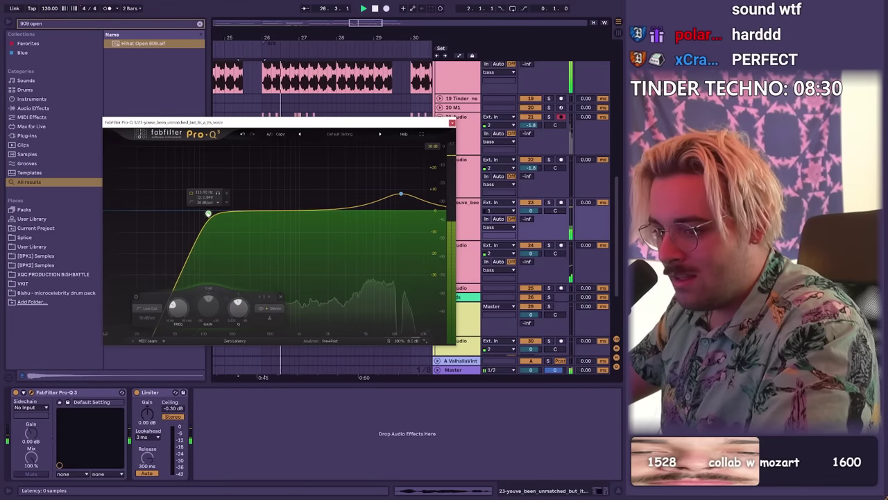
click(452, 123)
Copy the notification clips on the 19 Tinder_no track from bar 34 to bar 26, alongside the SVD_128 bass loops
scroll(382, 252, up, 10)
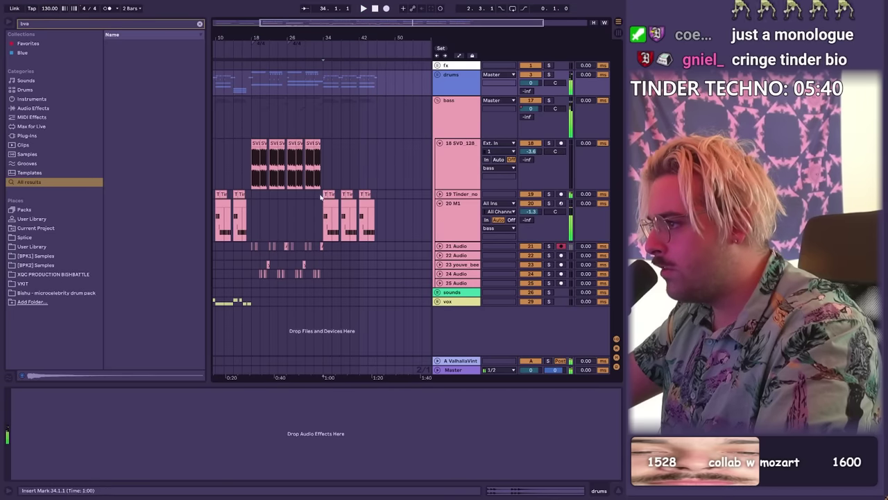
click(322, 195)
click(287, 197)
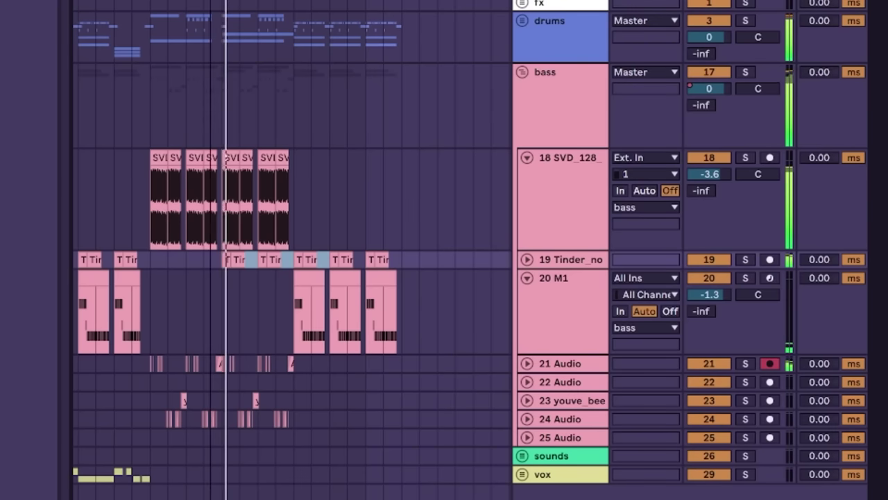
scroll(210, 259, up, 5)
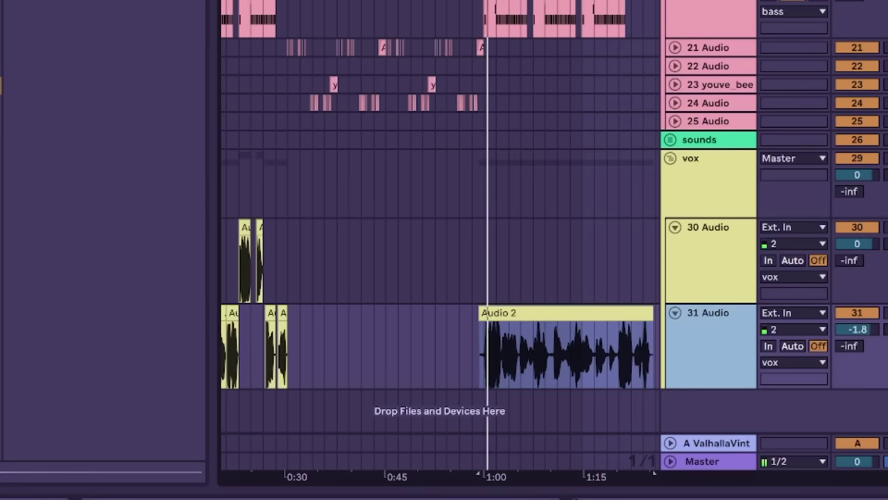
Switch to the browser and find the downloaded your_tinder_account_is_banned TTS voice file in the Downloads folder
key(minus)
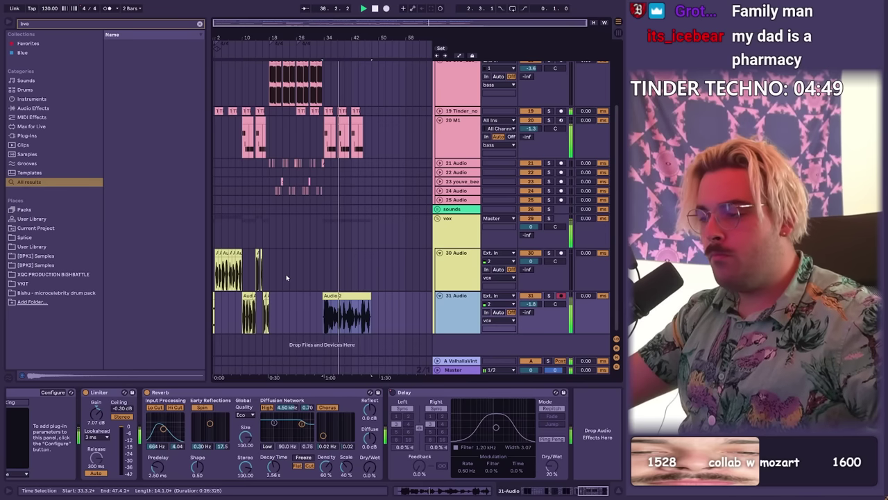
click(334, 312)
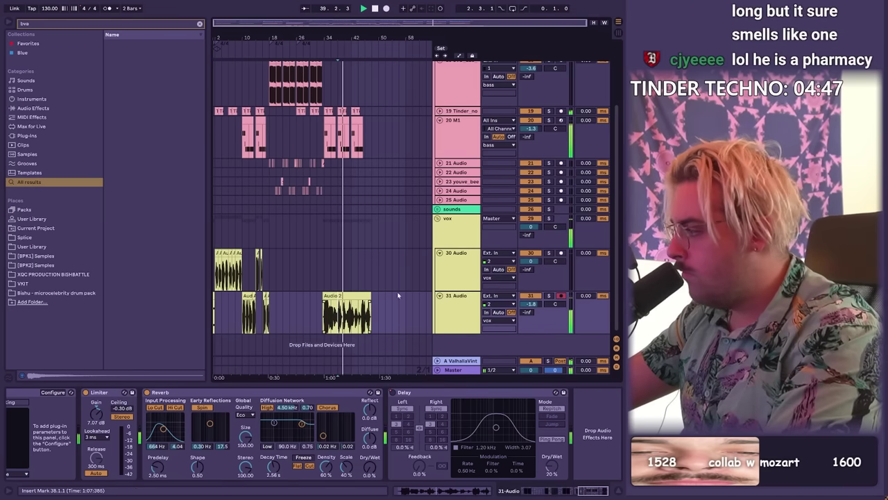
key(alt+Tab)
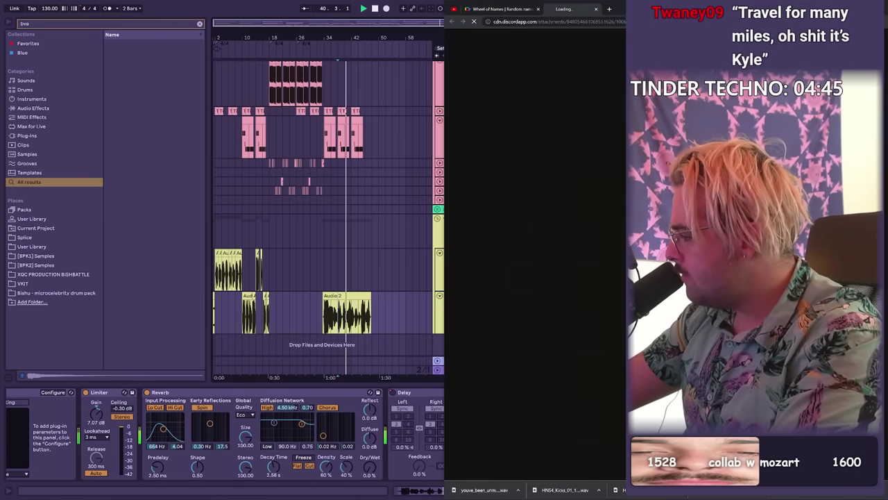
click(537, 465)
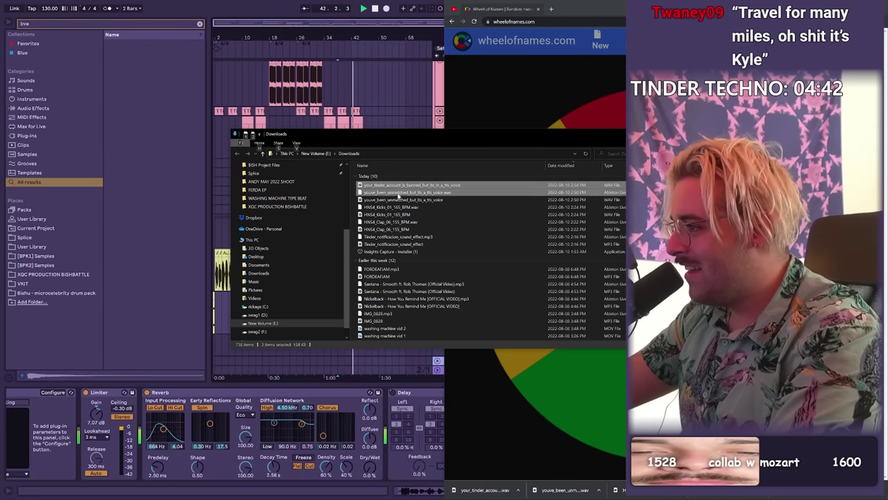
click(399, 199)
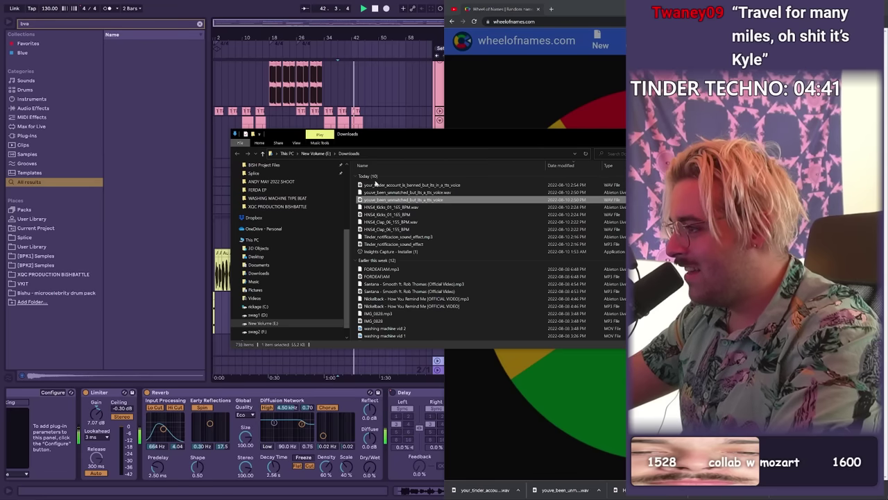
Import the your_tinder_account_is_banned TTS voice file at bar 48 on a new vox track below 31 Audio
drag(378, 185, 428, 248)
key(alt+Tab)
key(alt+Tab)
key(alt+Tab)
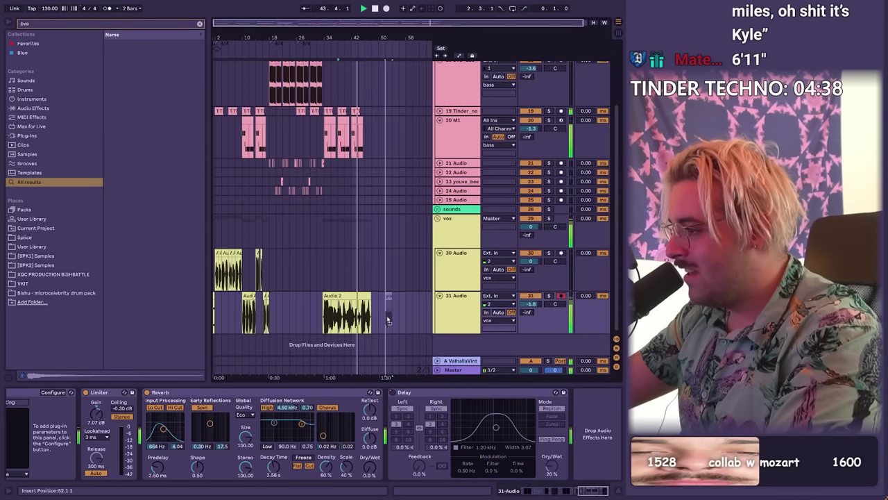
drag(370, 324, 374, 344)
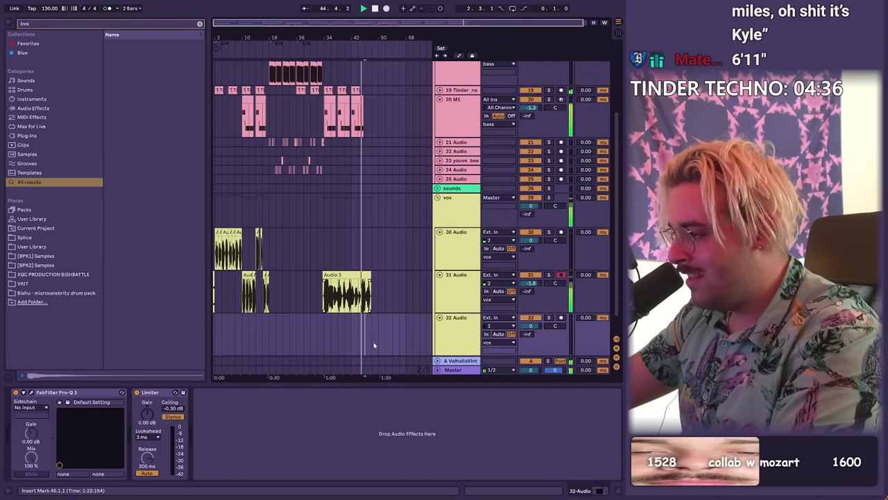
drag(380, 64, 394, 130)
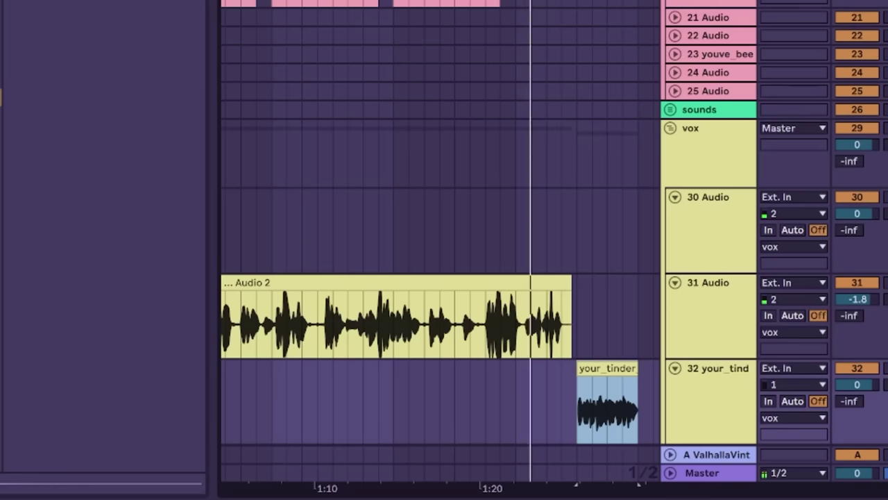
drag(402, 39, 349, 22)
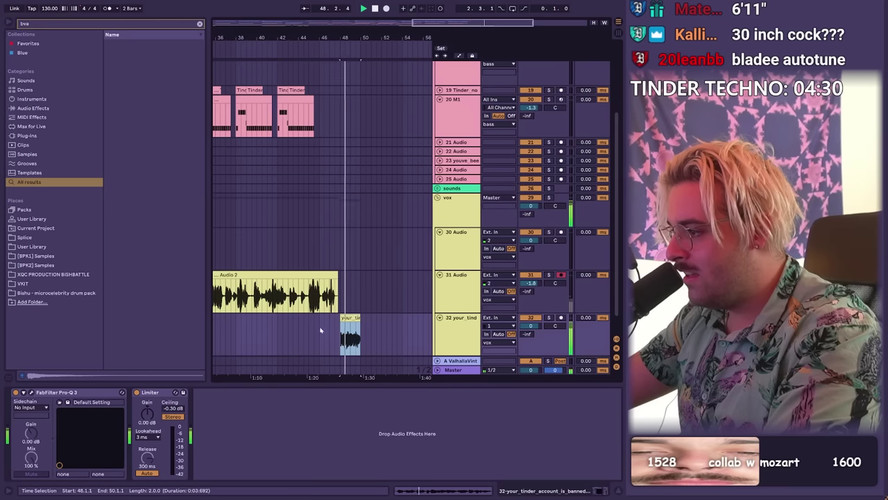
key(shift+Tab)
key(shift+Tab)
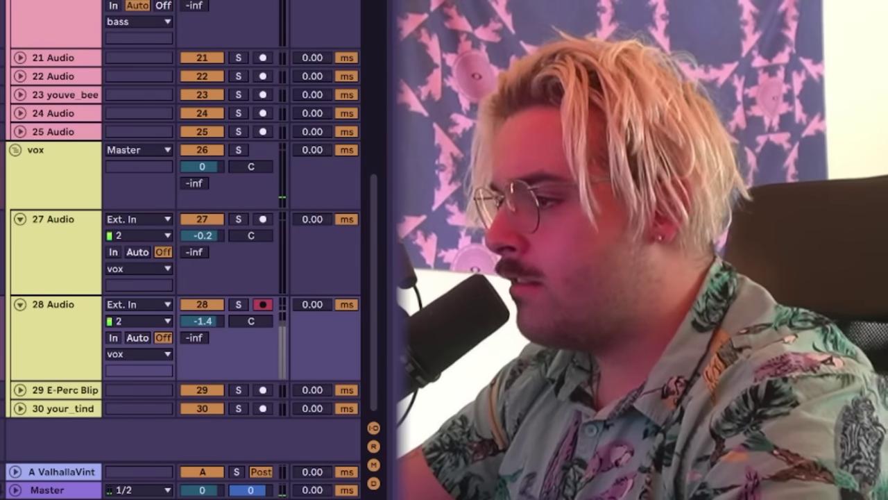
Remove the stretch of time just before the E-Perc Blip clip, pulling the blip and TTS voice clips earlier, right behind the vocal
drag(320, 320, 329, 320)
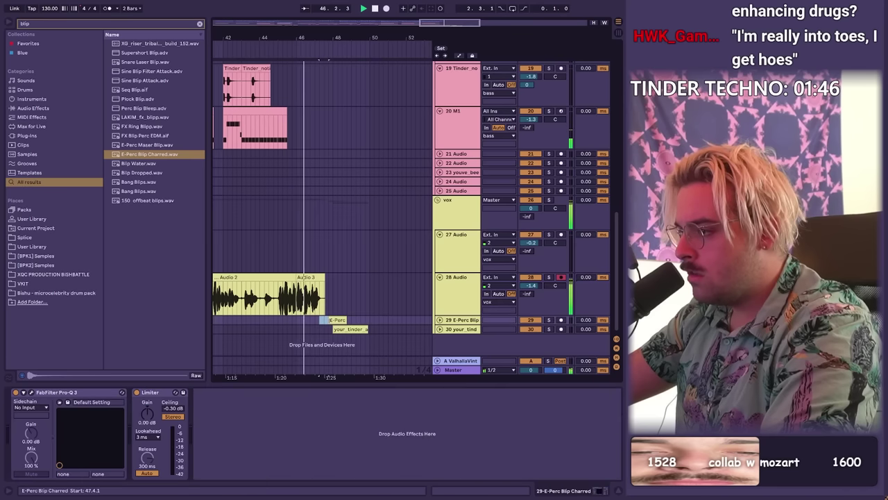
click(340, 289)
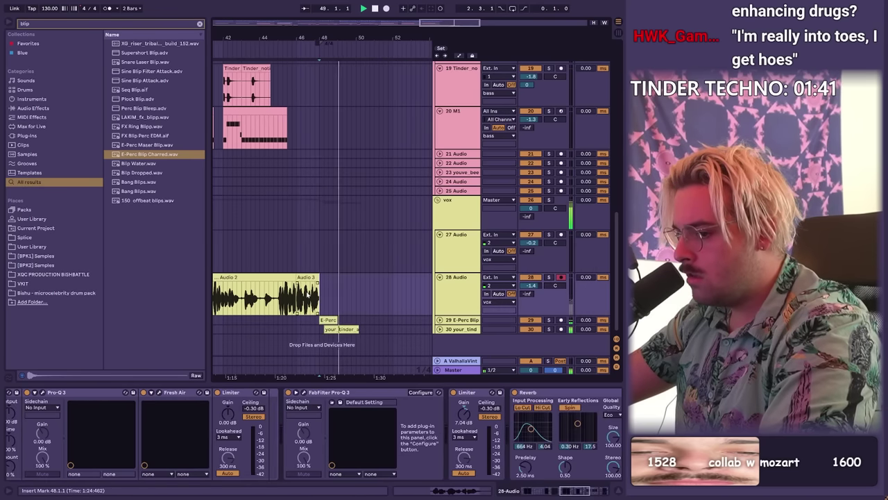
Fold the drums and bass groups and fit the whole arrangement's length in view
alt+click(437, 200)
key(w)
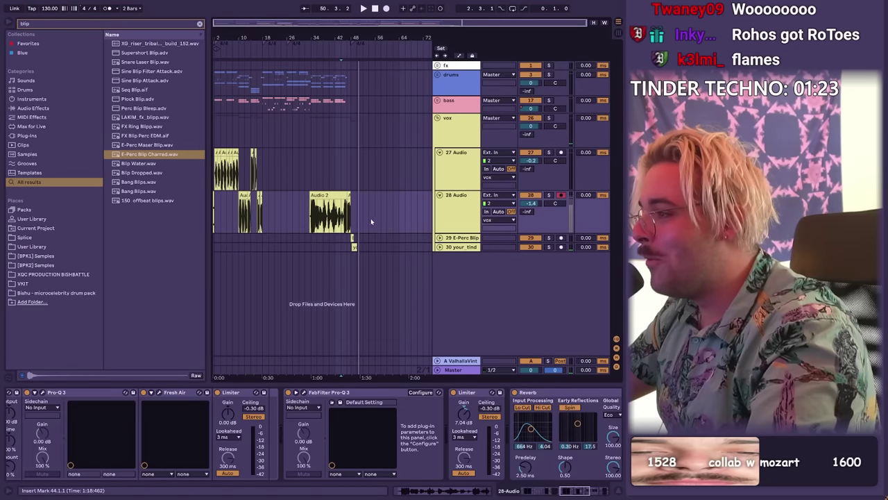
Play the whole arrangement from the start and check the bass and vocal tracks through to the TTS voice ending
drag(371, 222, 215, 166)
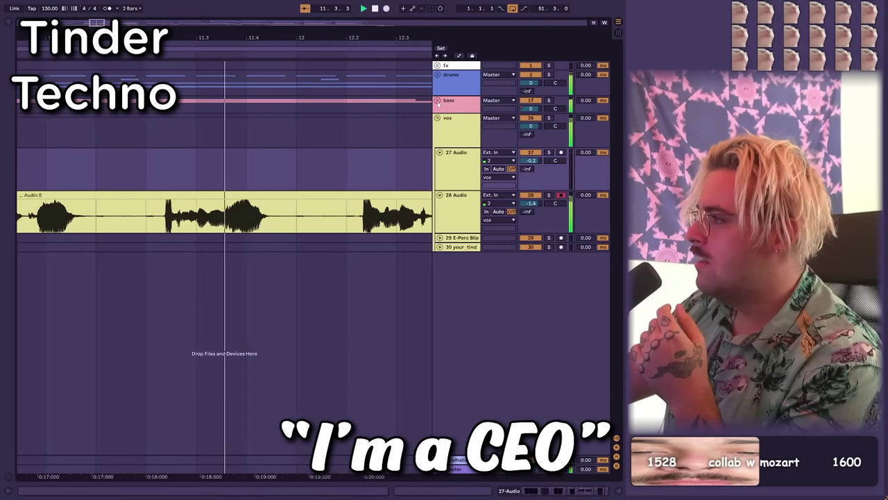
click(227, 26)
scroll(226, 84, down, 1)
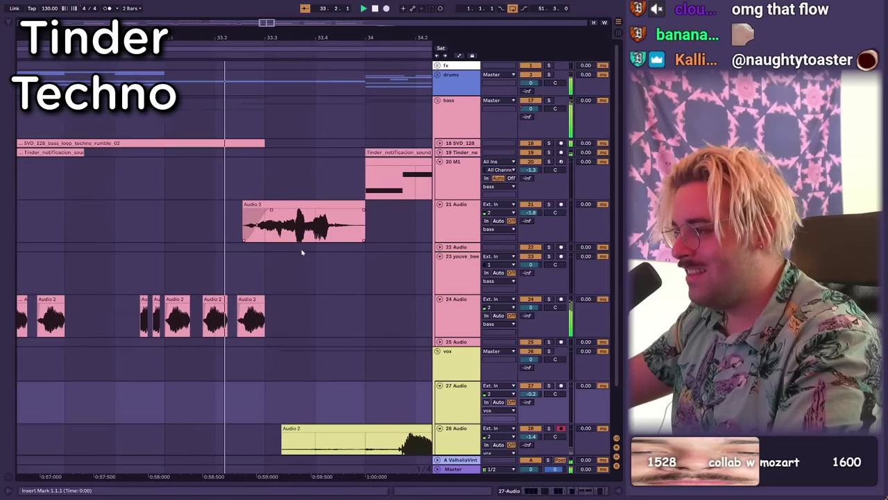
scroll(319, 224, down, 3)
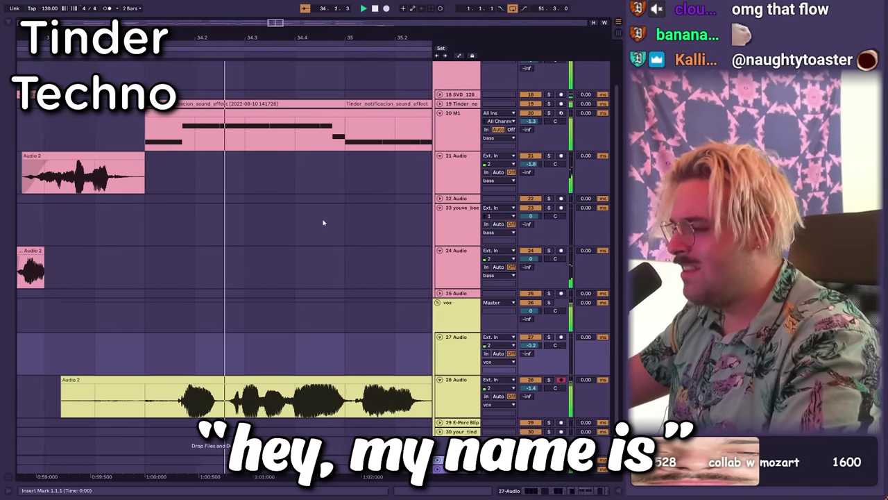
scroll(463, 136, up, 2)
scroll(427, 181, down, 2)
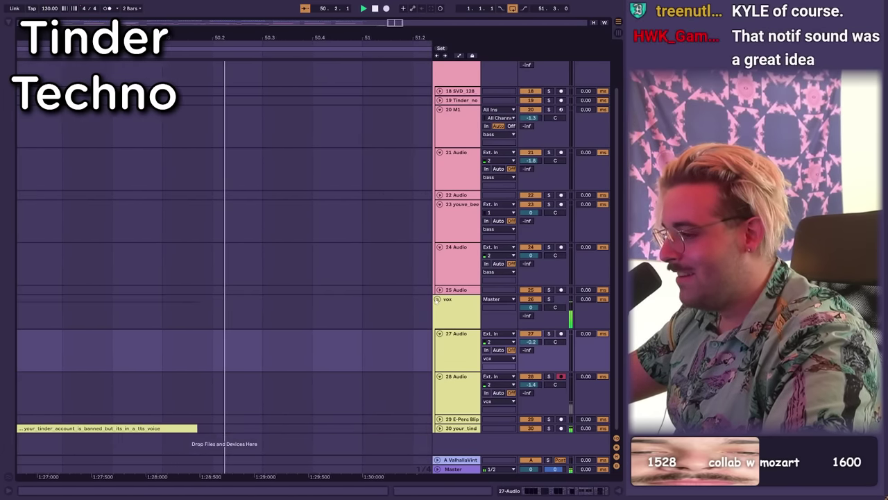
alt+click(437, 300)
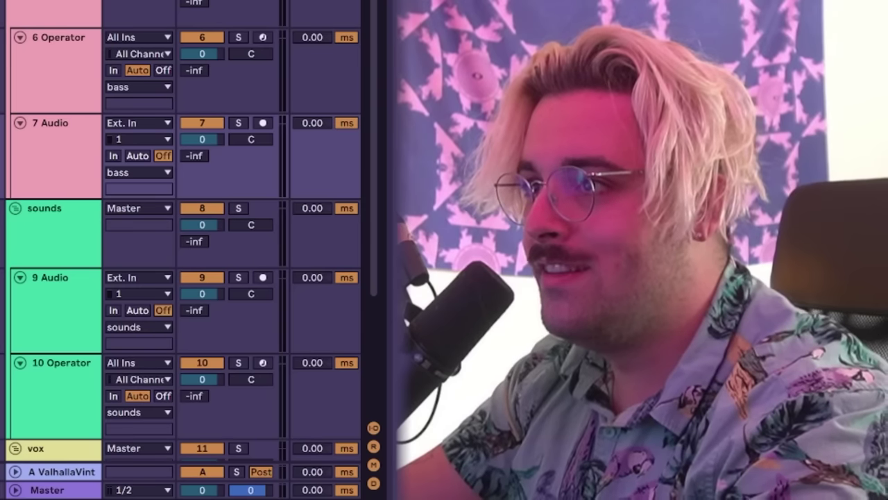
Search the sample library for "DRUM AND B" to find a drum and bass loop
key(ctrl+f)
text(DRUM NA)
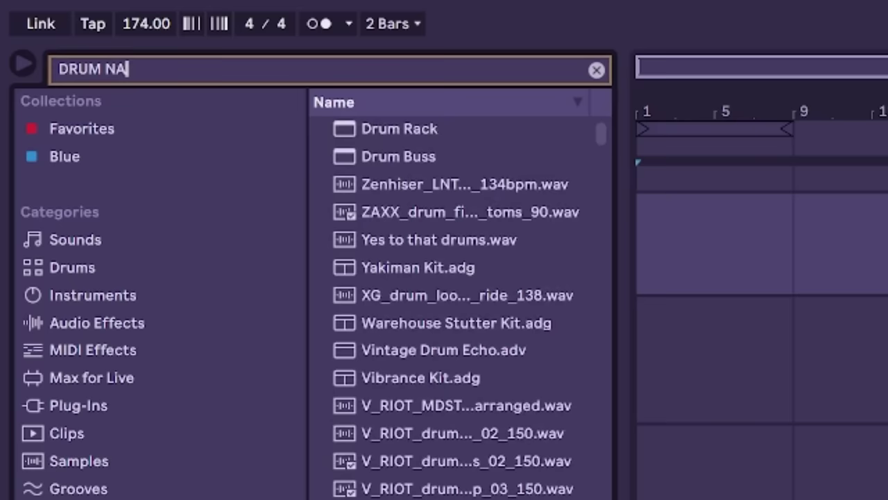
key(BackSpace)
key(BackSpace)
text(AND B)
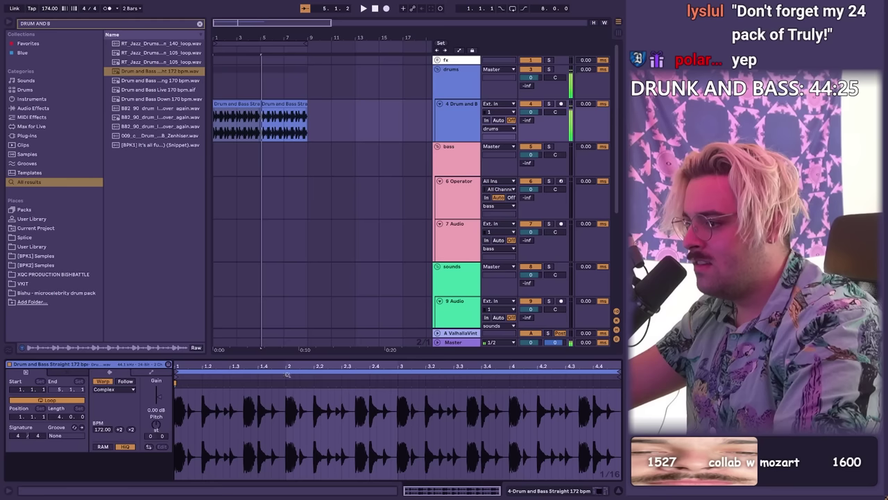
Shift the hits around beat 2 of the Drum and Bass Straight 172 bpm clip with warp markers
drag(336, 384, 376, 385)
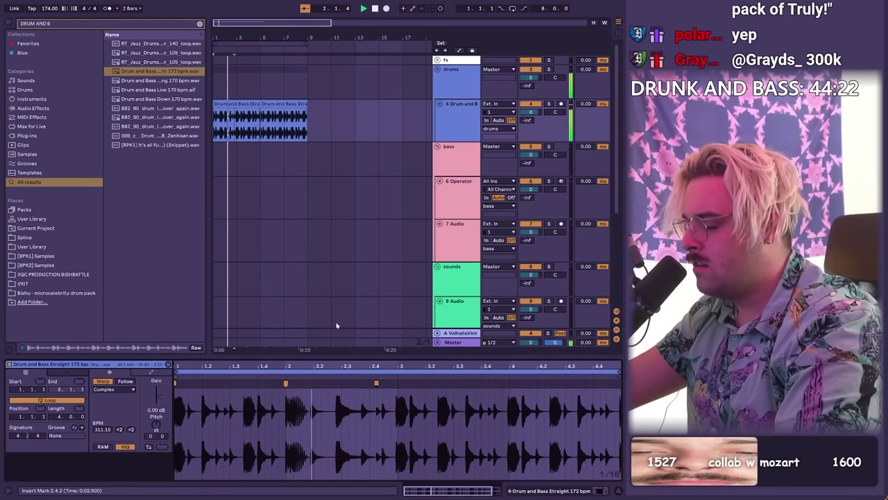
scroll(379, 378, right, 2)
drag(335, 383, 301, 382)
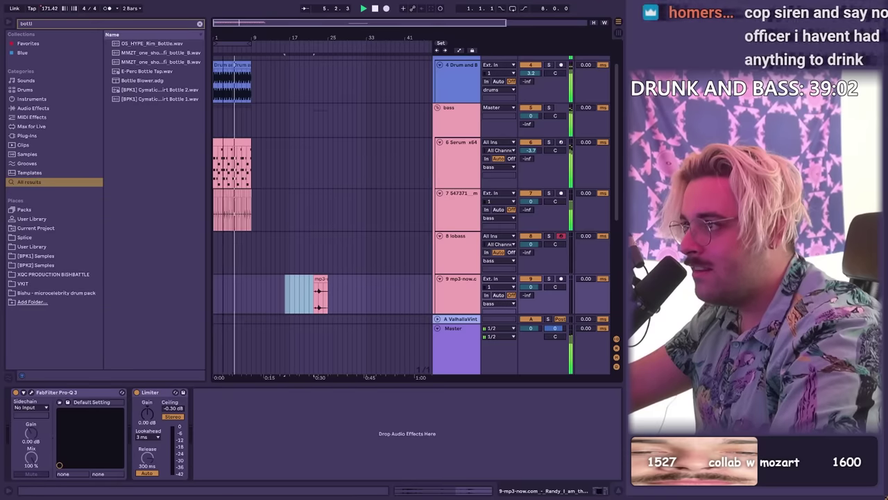
Duplicate the Serum_x64 track and set the copy's volume to -5.0 dB
click(249, 163)
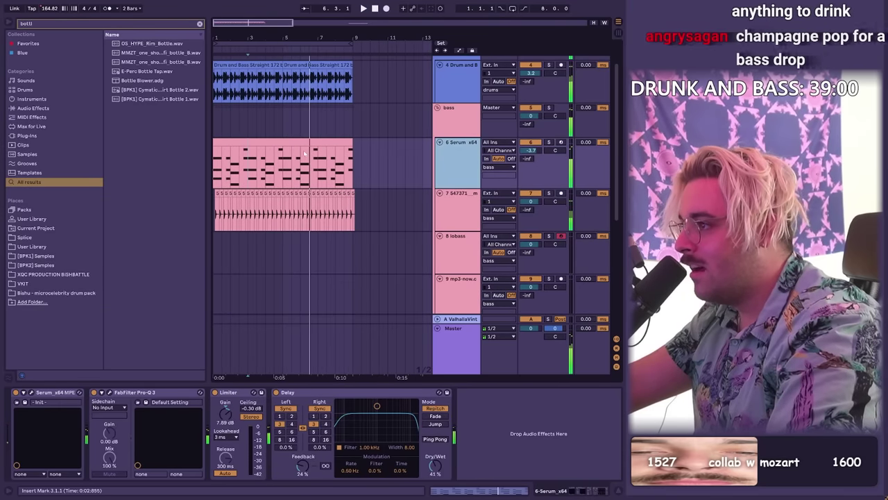
key(ctrl+d)
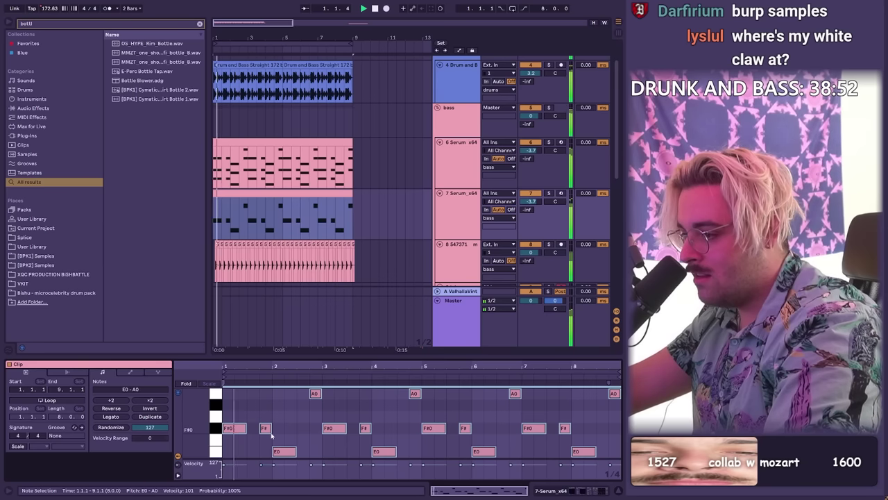
key(shift+Tab)
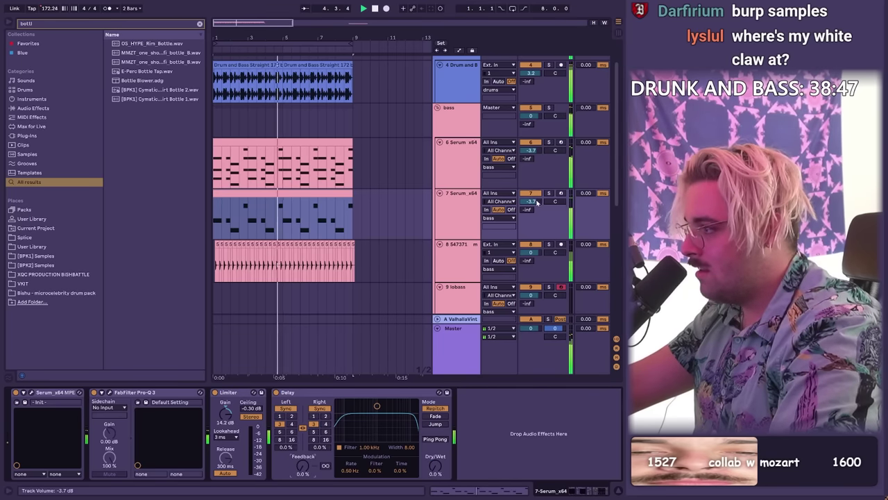
drag(536, 202, 536, 191)
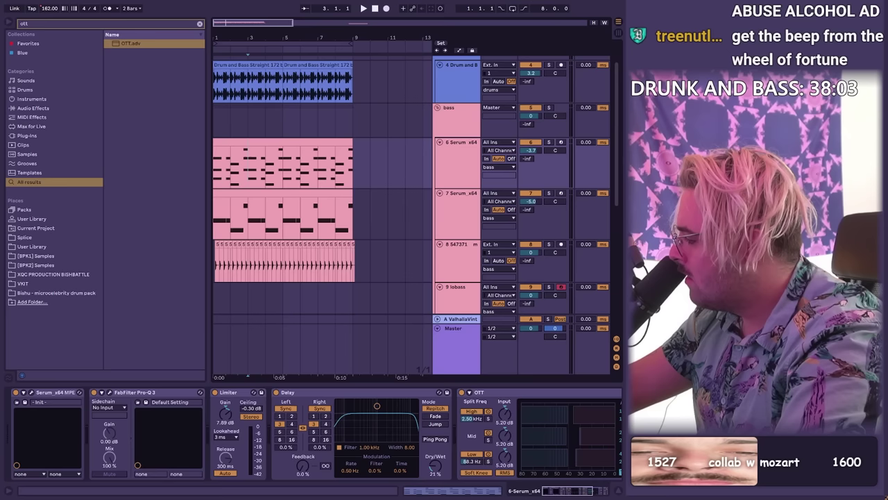
Switch to the browser, locate the downloaded I_AM_NOT_DRUNK_2 file and import it onto a new track below the 547371 track
key(alt+Tab)
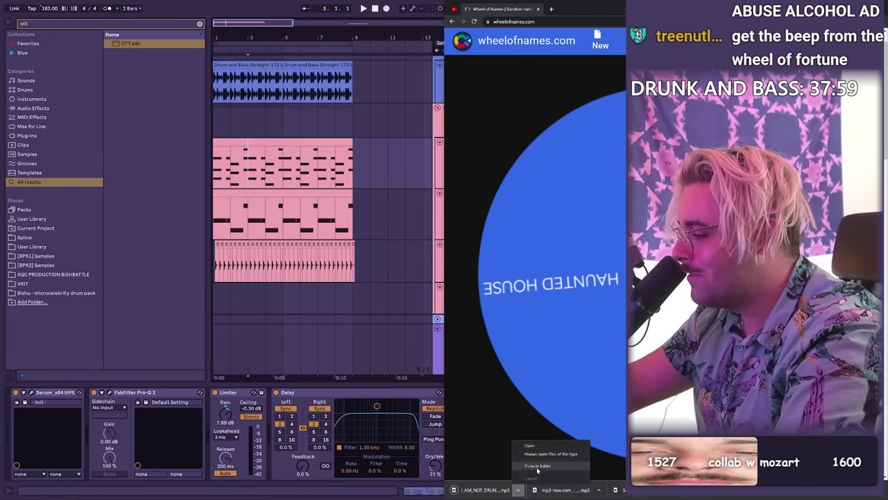
click(537, 468)
key(alt+Tab)
key(alt+Tab)
key(alt+Tab)
drag(460, 191, 353, 297)
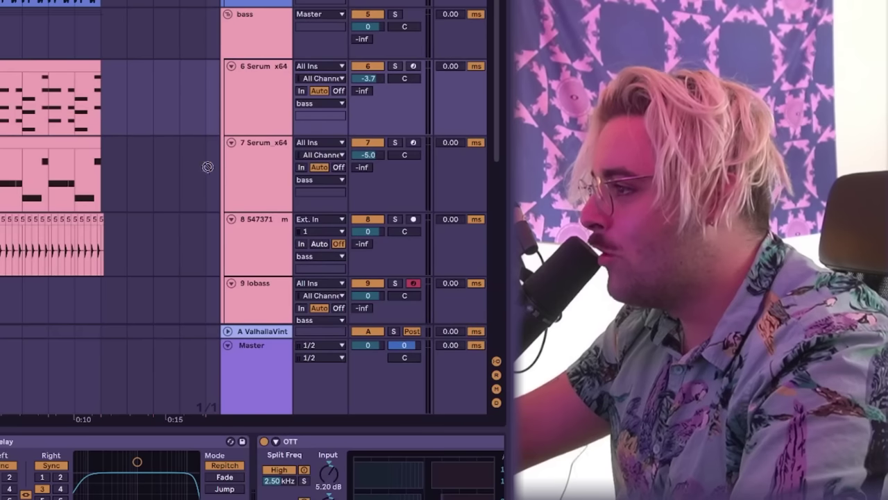
drag(101, 299, 102, 297)
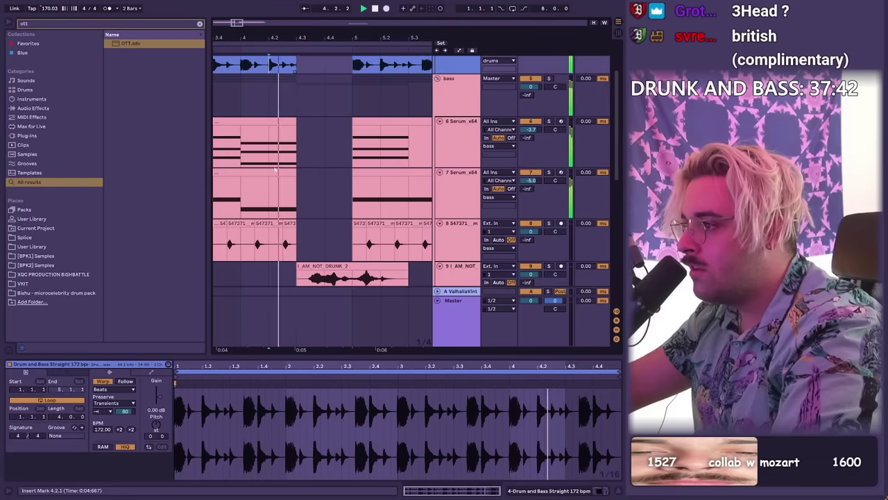
Repeat the I_AM_NOT_DRUNK_2 slice starting at bar 5 along its track until bar 9
click(358, 187)
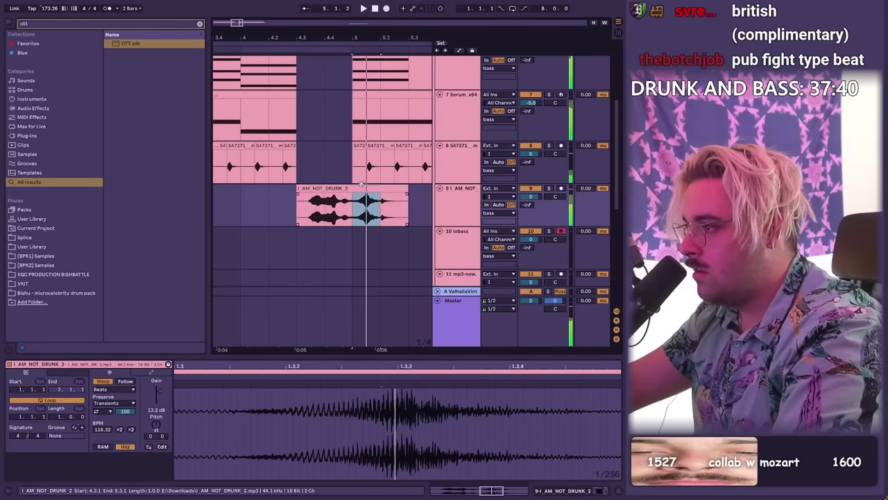
key(space)
key(ctrl+d)
key(ctrl+d)
key(ctrl+d)
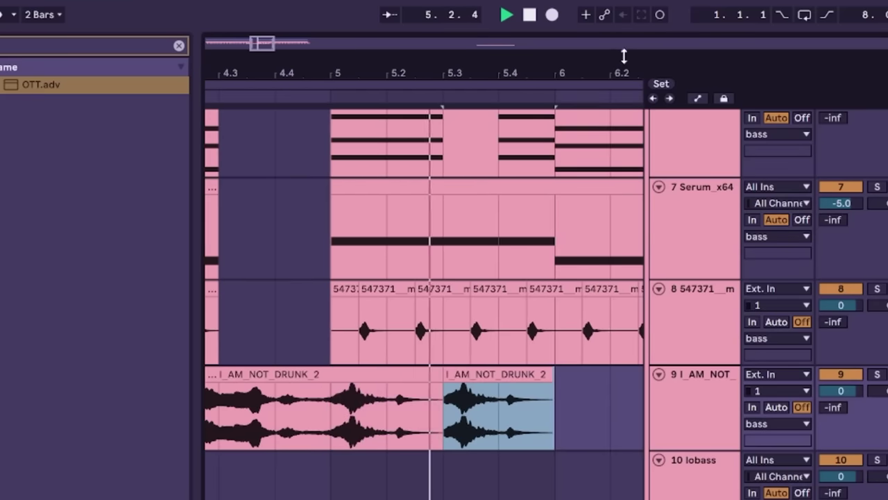
drag(414, 36, 324, 39)
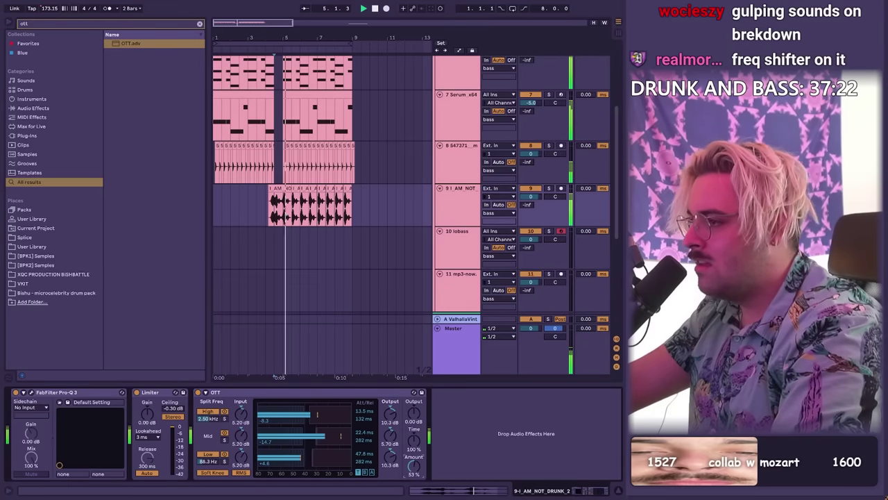
Set the OTT amount on the I_AM_NOT track to 43 % and close its Pro-Q 3 window
drag(415, 466, 414, 473)
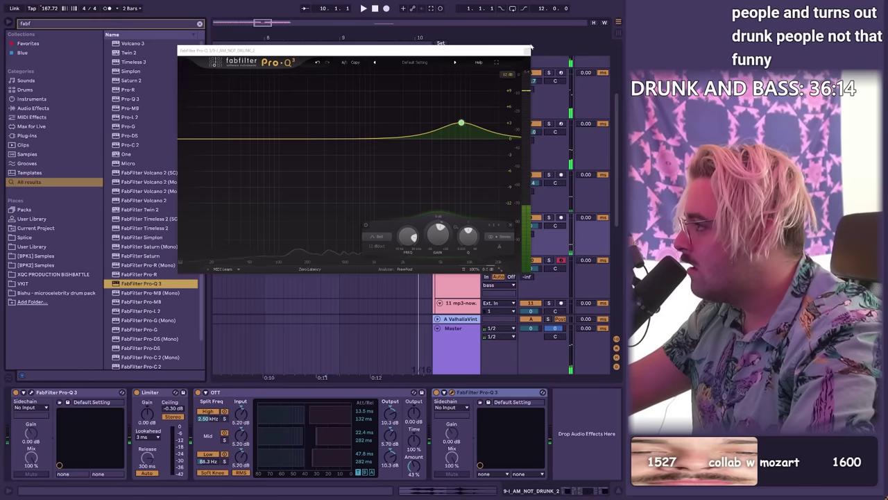
click(529, 49)
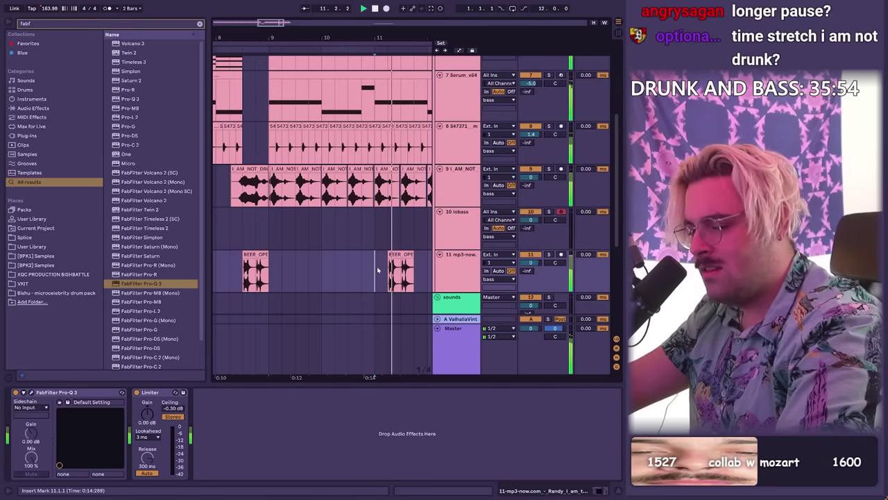
Shift the second BEER_OPENING clip, just after bar 11, about one beat later
drag(406, 274, 421, 276)
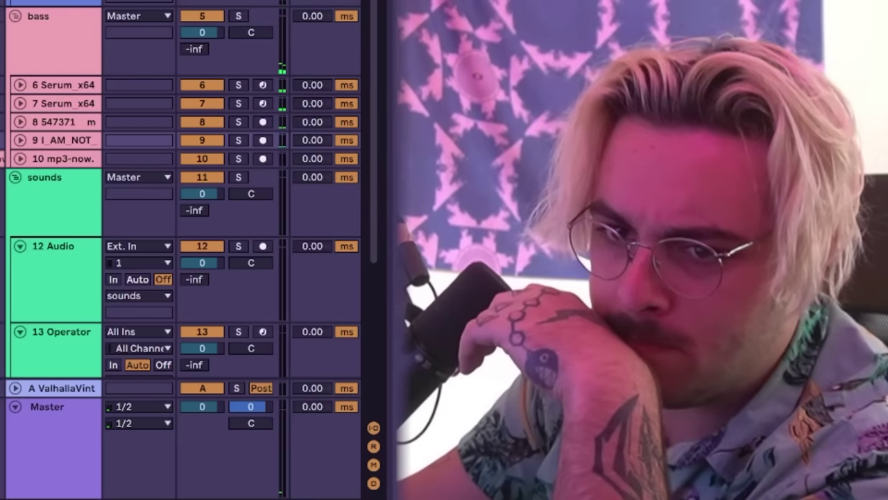
scroll(199, 63, up, 1)
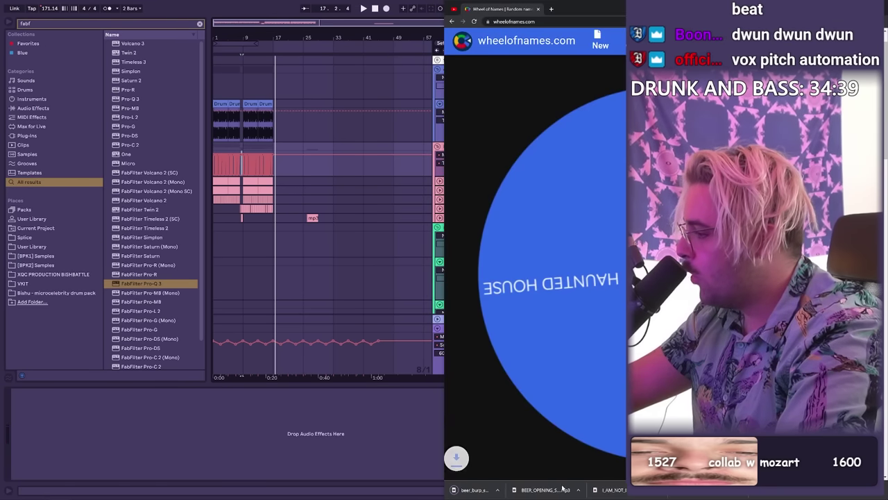
Locate the downloaded beer_burp_sound_effect file in the Downloads folder and import it at bar 16 on a new track below mp3-now
click(544, 469)
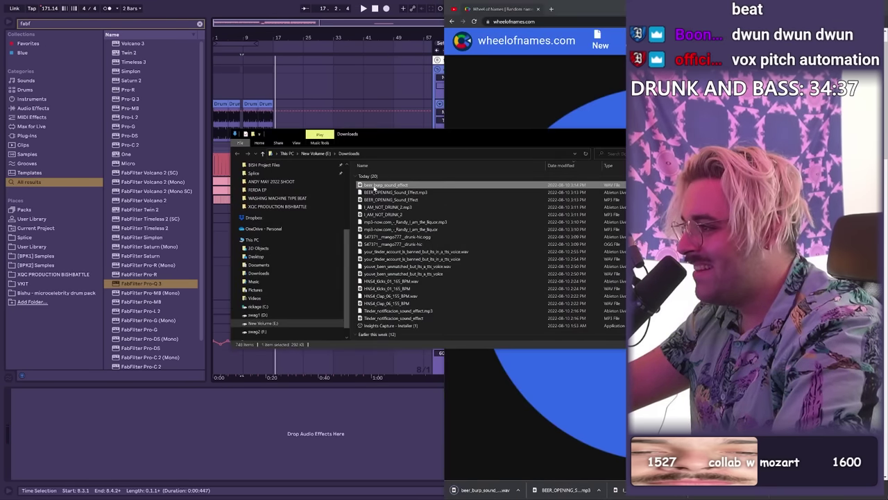
key(alt+Tab)
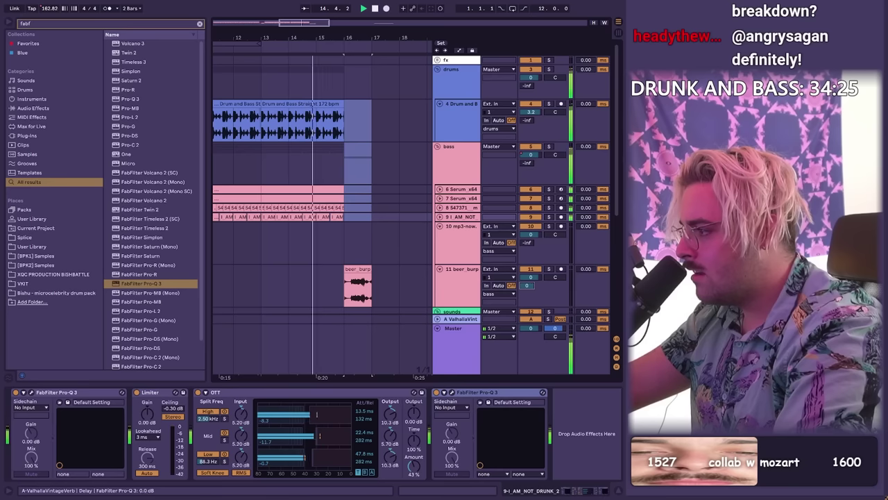
Raise the gain of the beer_burp clip at bar 16, play the section back and save the project
click(366, 277)
mouse_move(159, 396)
mouse_down()
mouse_move(159, 371)
mouse_move(158, 386)
mouse_up()
key(shift+Tab)
key(space)
drag(388, 40, 279, 39)
key(ctrl+s)
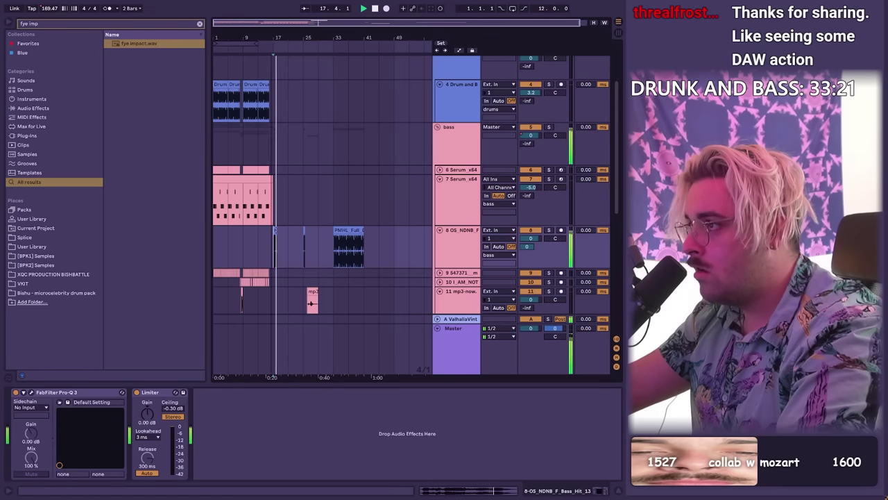
Record a vocal take on 17 Audio from bar 17 to the end of bar 22 and set the track's volume to -3.6 dB
drag(278, 38, 346, 122)
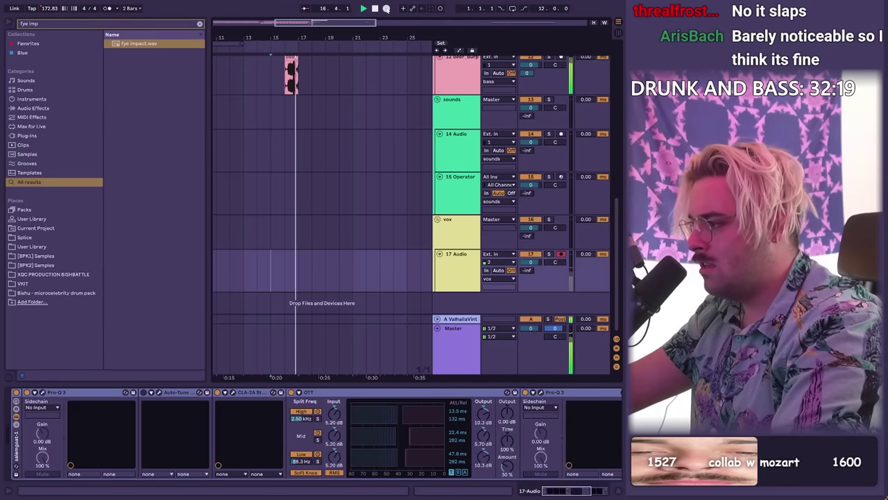
click(386, 8)
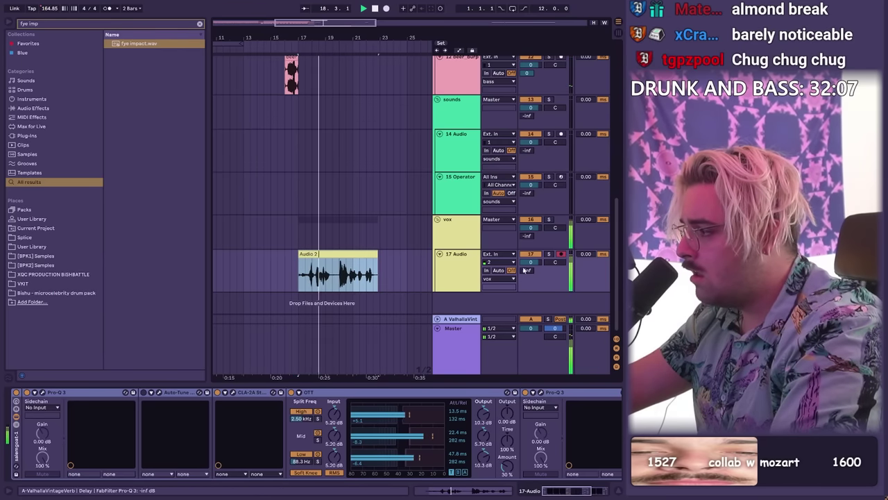
drag(531, 262, 531, 264)
Place an OS_NDNB bass hit at bar 21 on track 8 and add a half-bar slice of the bar 17 hit behind it
scroll(372, 256, up, 2)
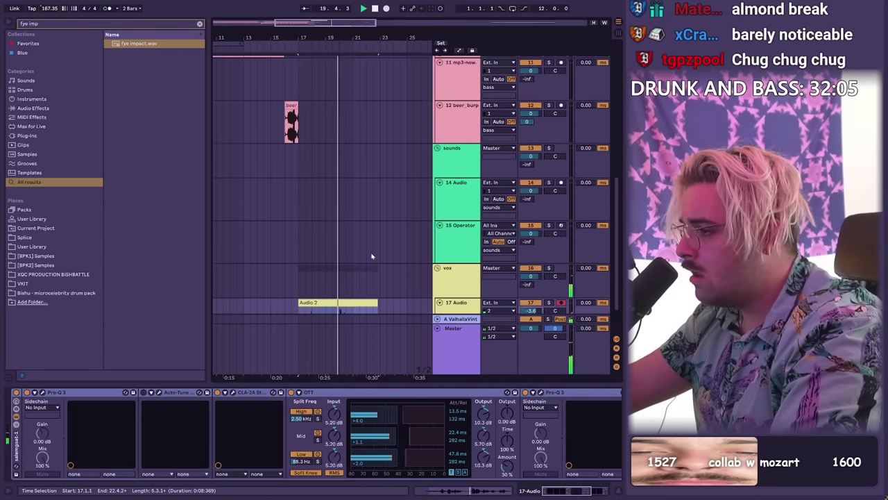
scroll(399, 136, up, 4)
click(410, 136)
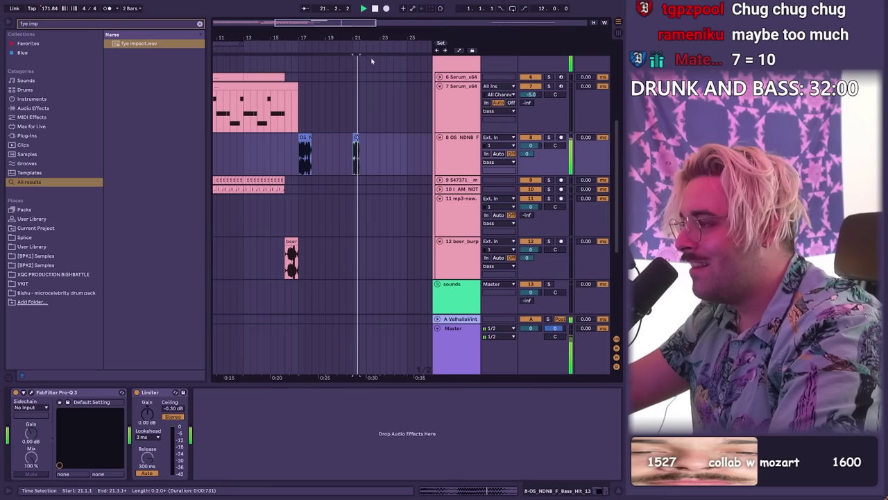
drag(363, 38, 342, 52)
click(28, 59)
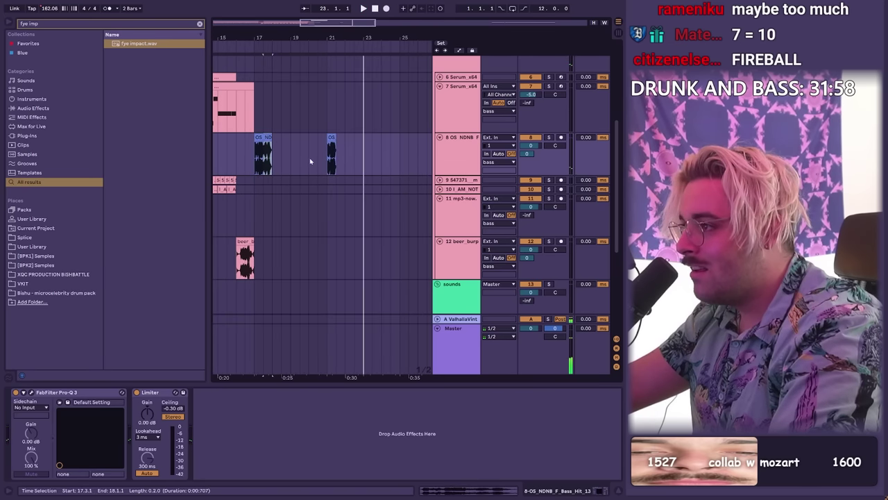
key(shift+Tab)
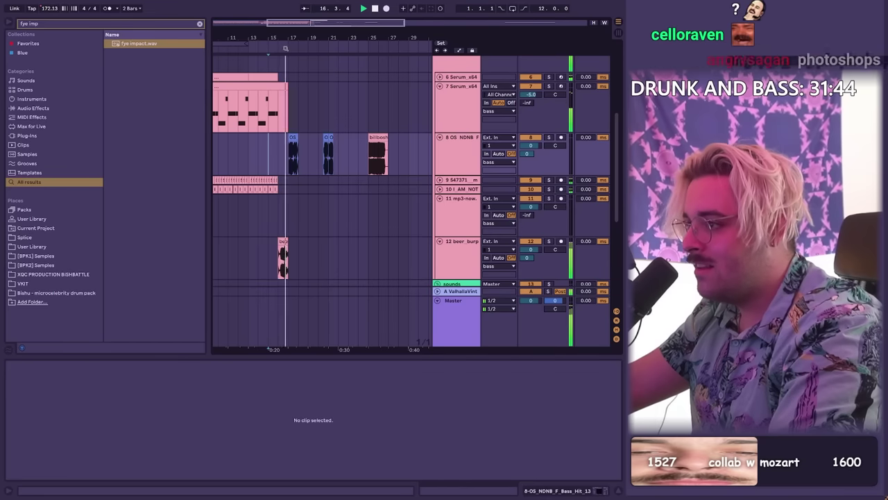
Play the arrangement from bar 15 and check the fye impact, drums, bass and recorded vocal on 17 Audio
scroll(307, 250, down, 4)
scroll(307, 250, up, 4)
scroll(297, 260, up, 2)
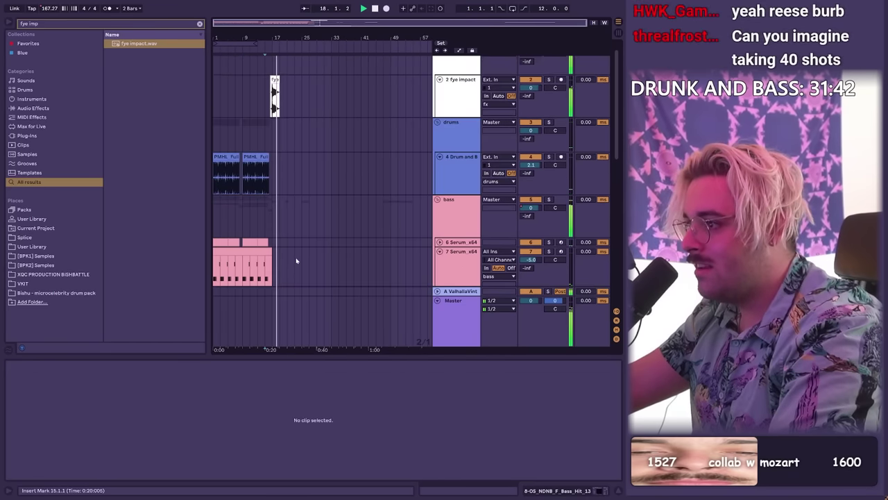
scroll(297, 258, down, 8)
scroll(305, 251, down, 5)
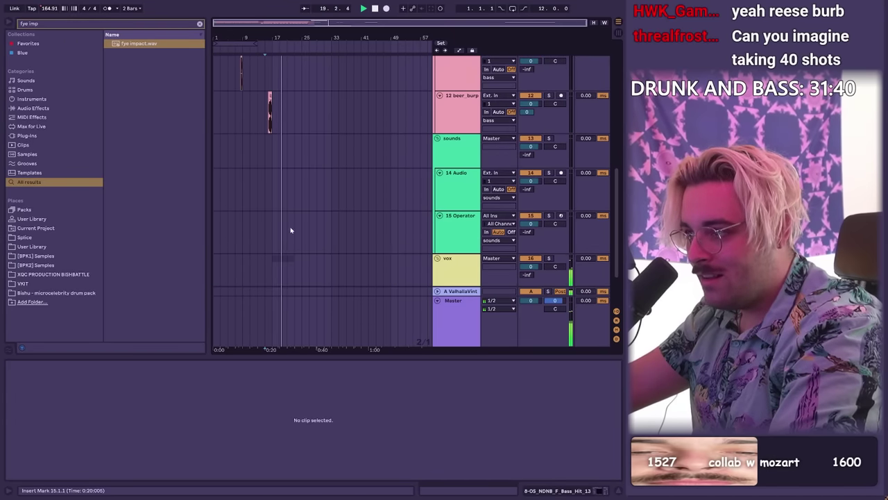
scroll(284, 233, up, 6)
drag(287, 31, 286, 73)
scroll(289, 208, down, 6)
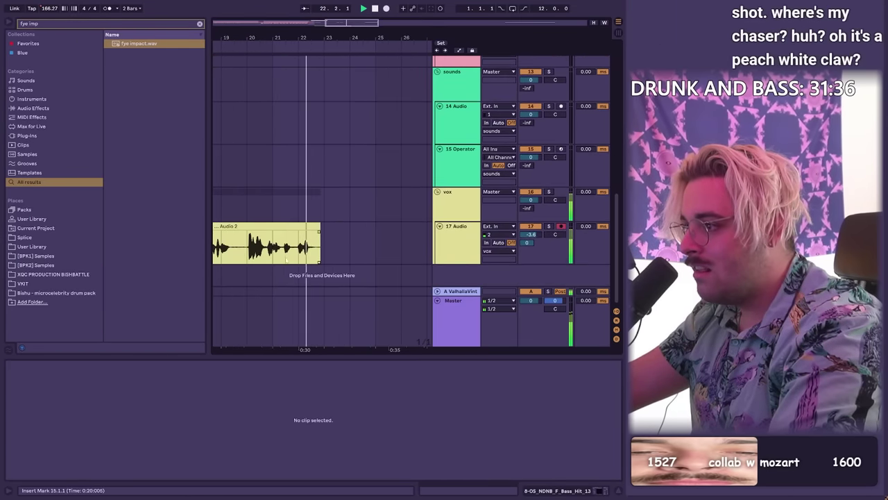
Record another vocal take on 17 Audio, placed from bar 23
click(297, 229)
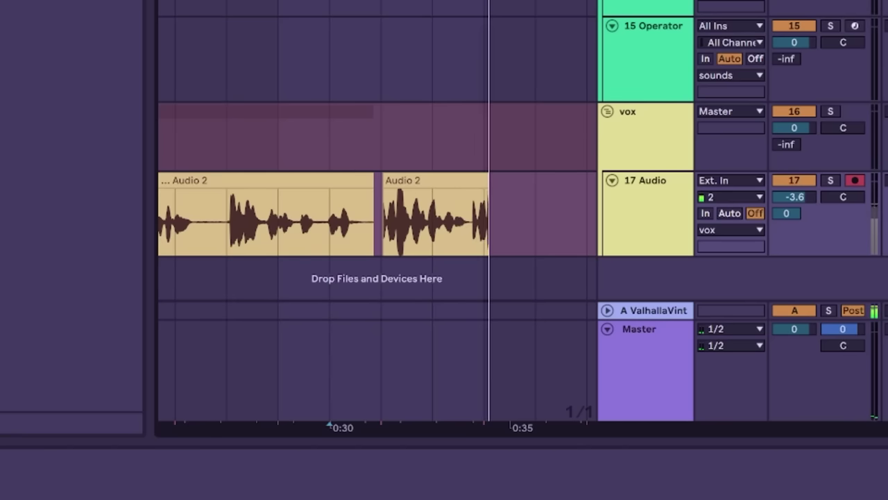
Copy the pair of OS_NDNB bass hits near bar 21, paste them just before the billbosh fill at bar 25 and play the result
scroll(271, 210, up, 6)
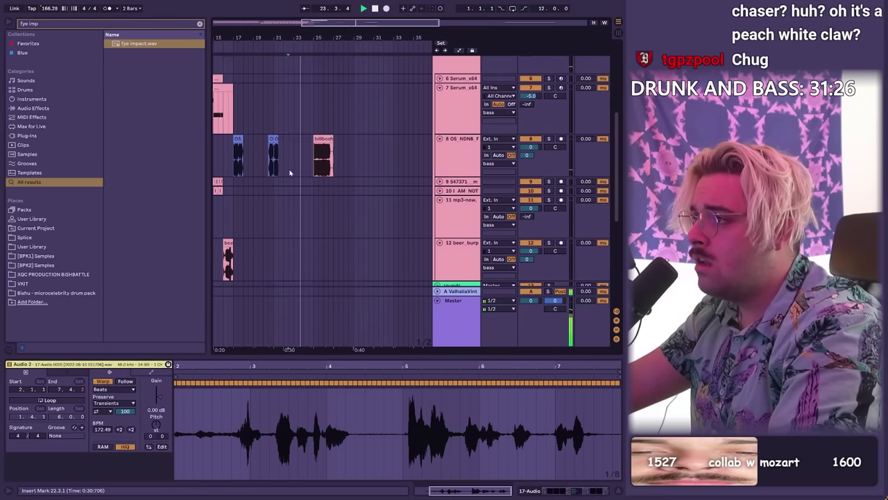
click(322, 148)
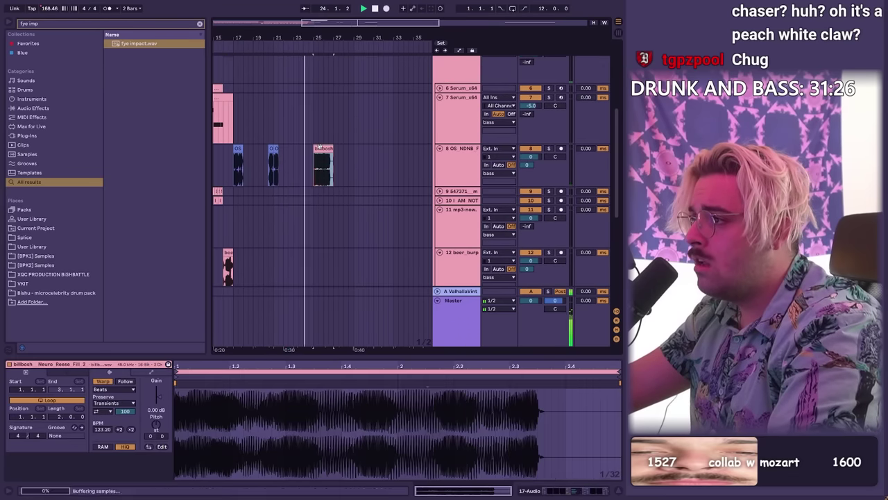
click(270, 154)
drag(266, 156, 273, 159)
key(ctrl+c)
click(306, 160)
key(ctrl+v)
key(space)
key(space)
Delete the excess end of the second vocal take on 17 Audio around bar 25
scroll(331, 183, down, 6)
mouse_move(305, 248)
mouse_down()
mouse_move(341, 250)
mouse_move(317, 248)
mouse_up()
key(Delete)
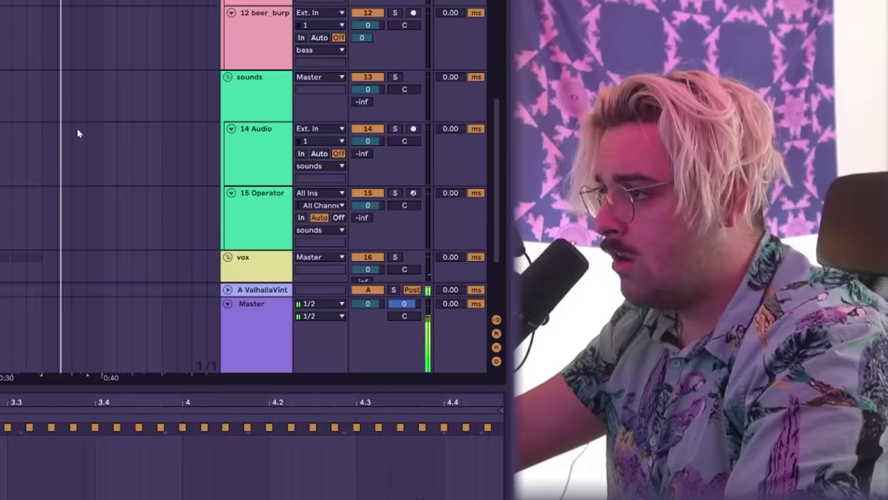
Repeat the short end slice of the billbosh Neuro Reese fill at bar 26.4 several times on the OS_NDNB track
scroll(323, 173, up, 5)
click(323, 132)
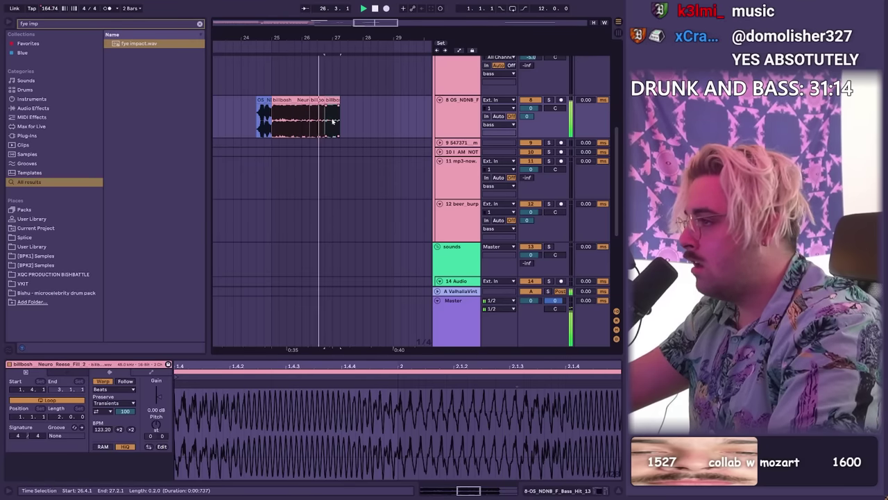
key(ctrl+d)
key(ctrl+d)
key(ctrl+d)
Duplicate the chopped PMHL drum loop slices repeatedly to extend the build past bar 31
scroll(329, 121, down, 5)
key(ctrl+d)
key(ctrl+d)
key(ctrl+d)
key(ctrl+d)
key(ctrl+d)
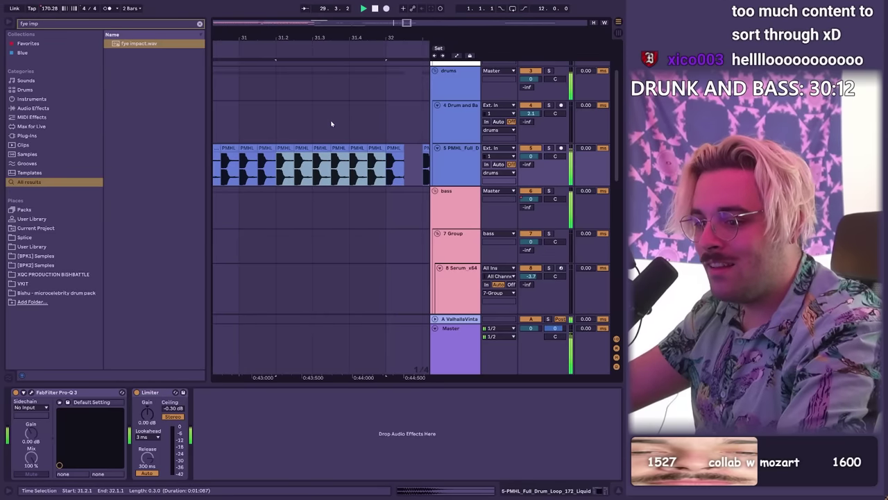
Chop the PMHL drum slices from bar 31 into sixteenth-note repeats and end the roll at bar 32.3
key(minus)
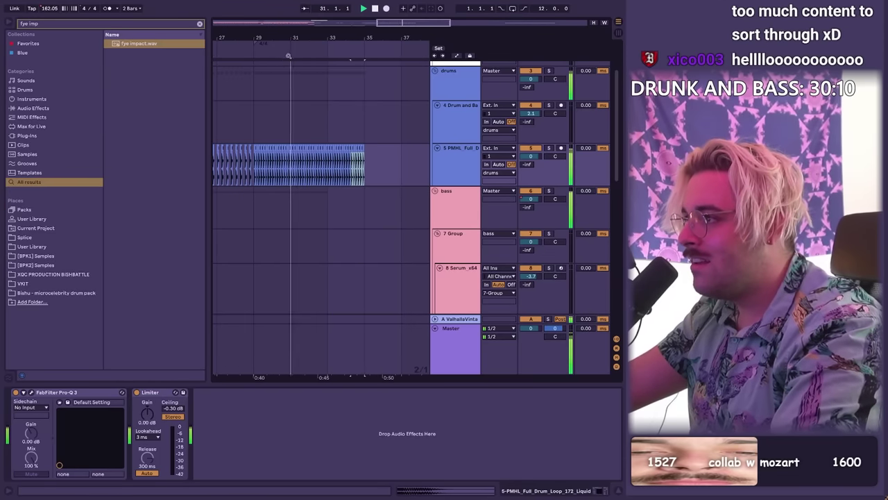
drag(288, 56, 290, 104)
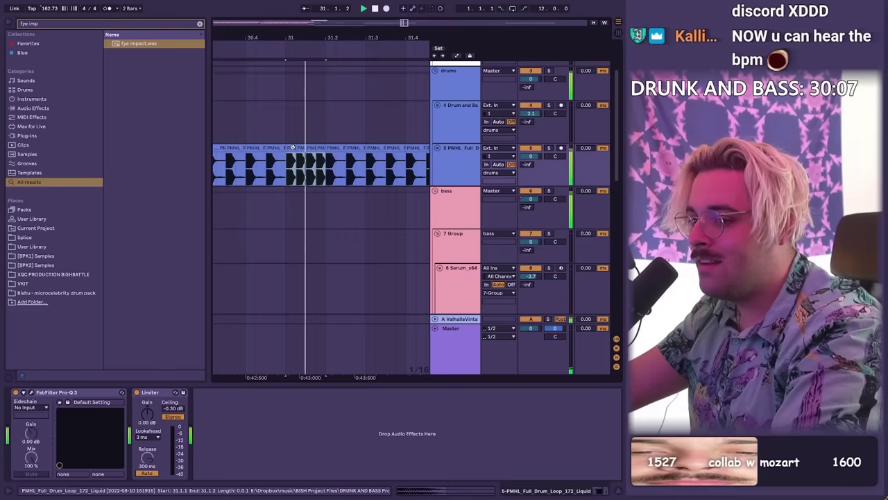
drag(374, 59, 371, 50)
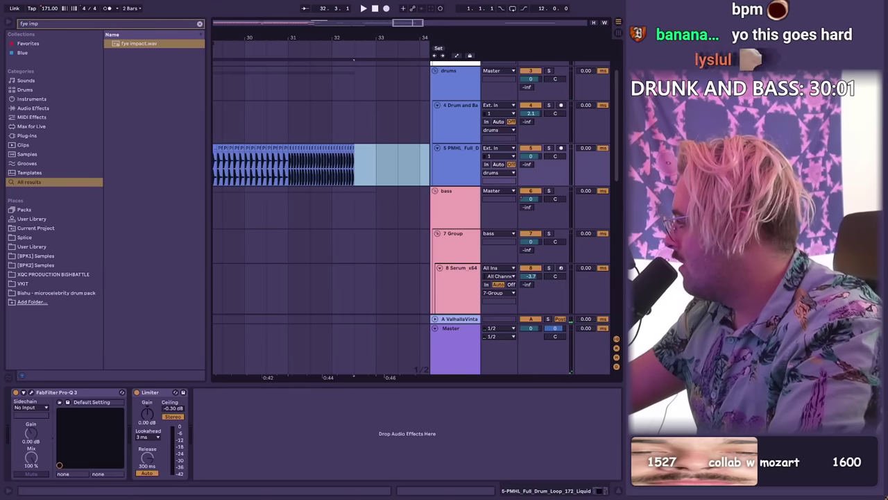
Bring the downloaded bass.wav onto a new track ending at bar 25 and resize the OS_NDNB track's automation lane
key(alt+Tab)
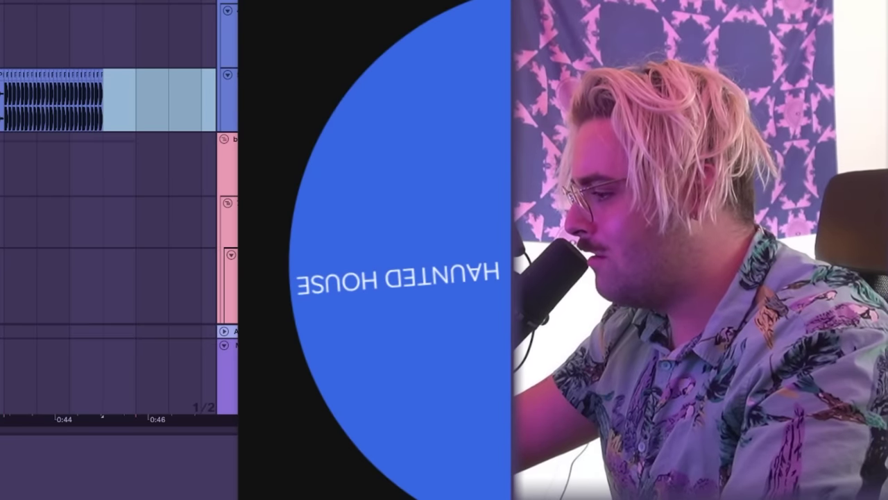
key(alt+Tab)
drag(264, 355, 139, 319)
key(alt+Tab)
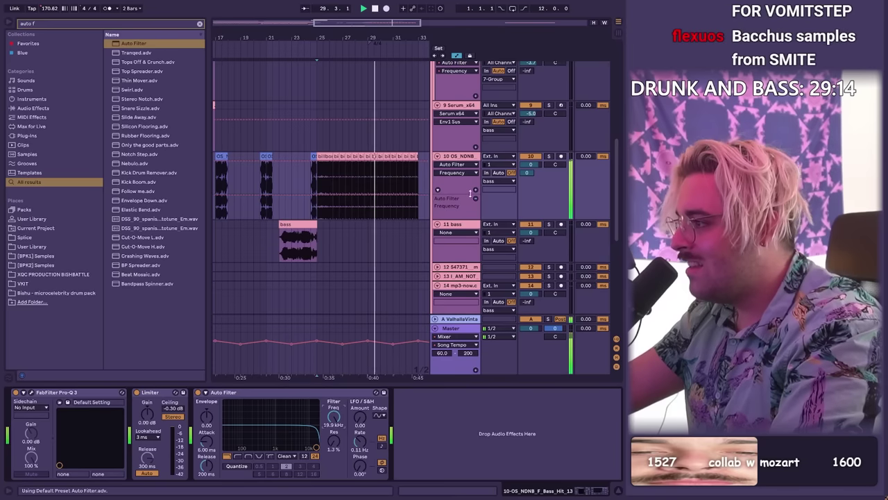
drag(476, 219, 475, 202)
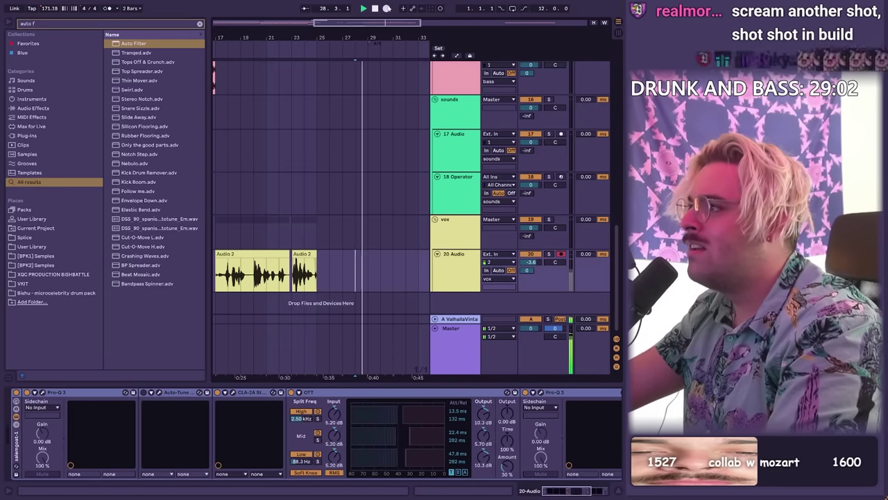
Record a vocal take on 20 Audio from bar 28.3 to about bar 33, play it back and select around its end
click(386, 9)
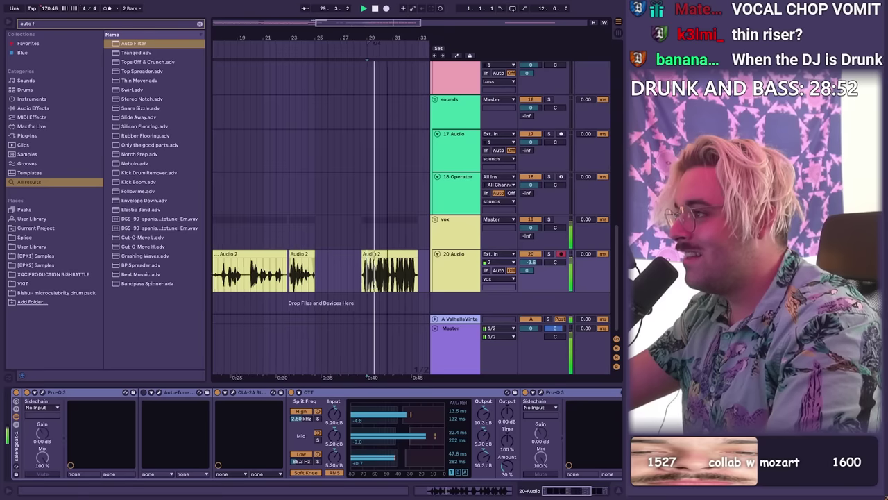
drag(387, 58, 339, 50)
scroll(347, 224, up, 3)
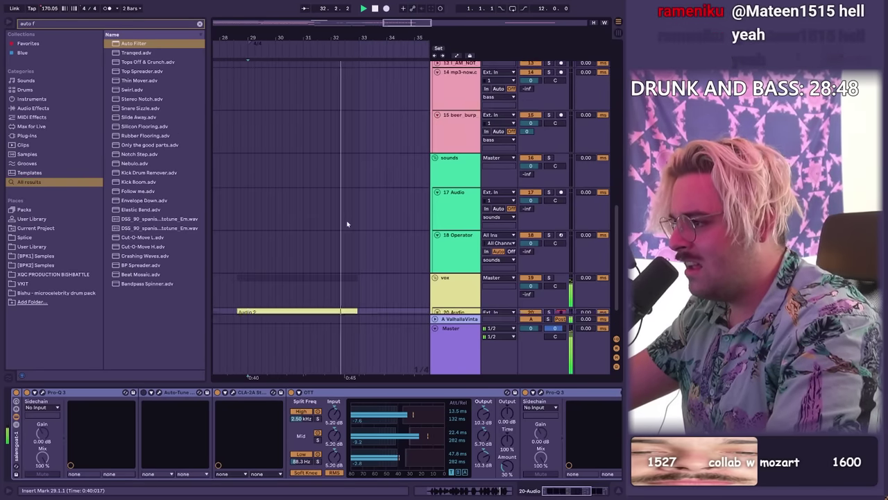
scroll(348, 229, down, 2)
drag(352, 286, 372, 287)
scroll(348, 195, up, 4)
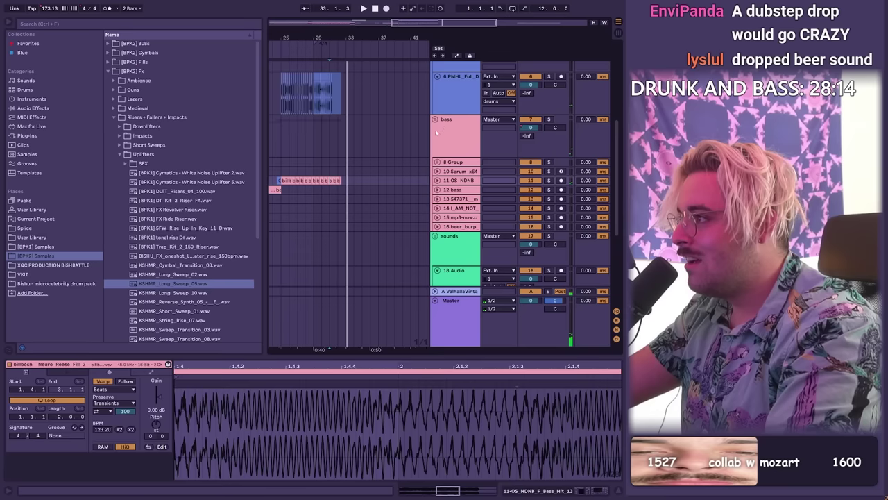
Fold all the track groups and place the downloaded drunk_riser.mp3 on a new track from bar 25 to bar 33
click(434, 148)
alt+click(435, 149)
double_click(362, 42)
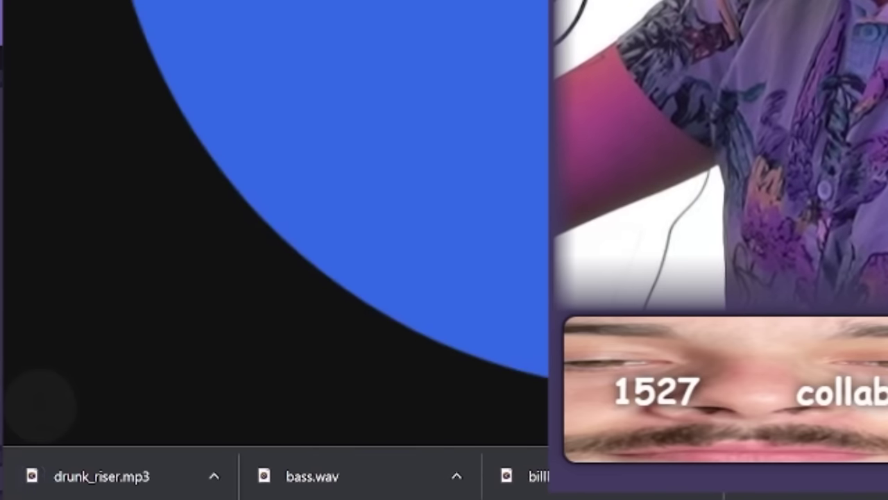
click(224, 476)
click(281, 403)
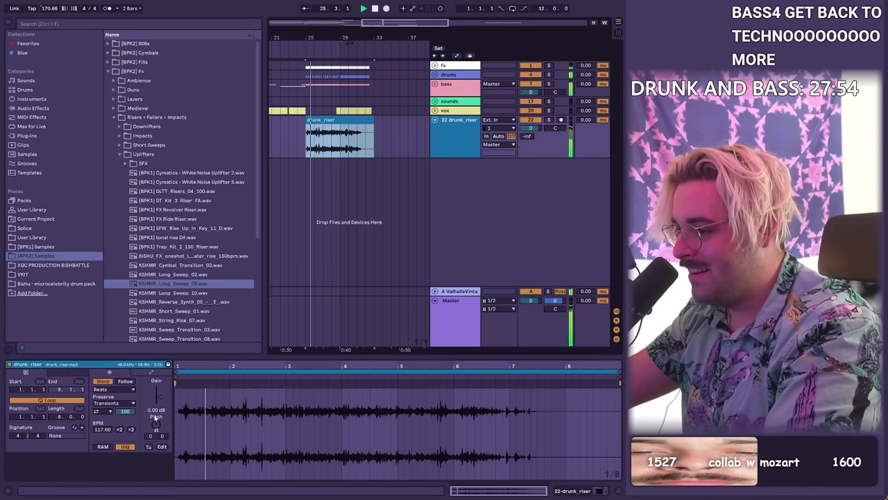
Set the drunk_riser clip's gain to 8.38 dB and its warp mode to Complex
drag(159, 397, 159, 393)
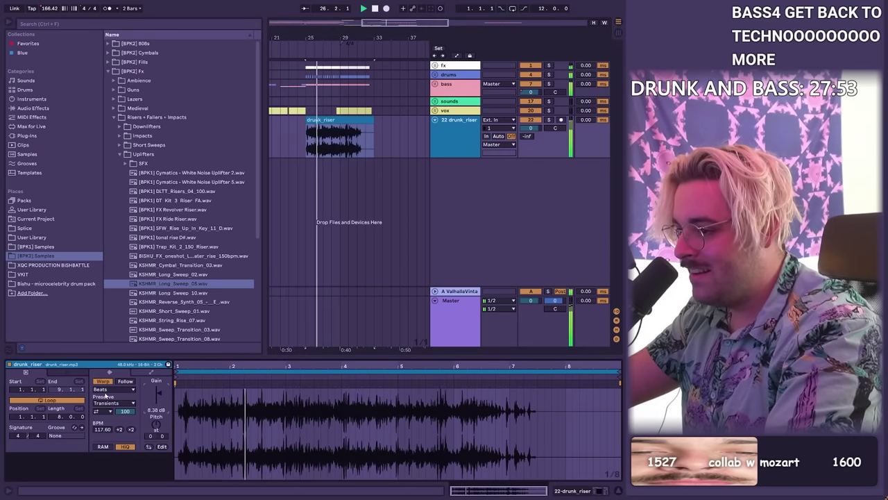
click(343, 118)
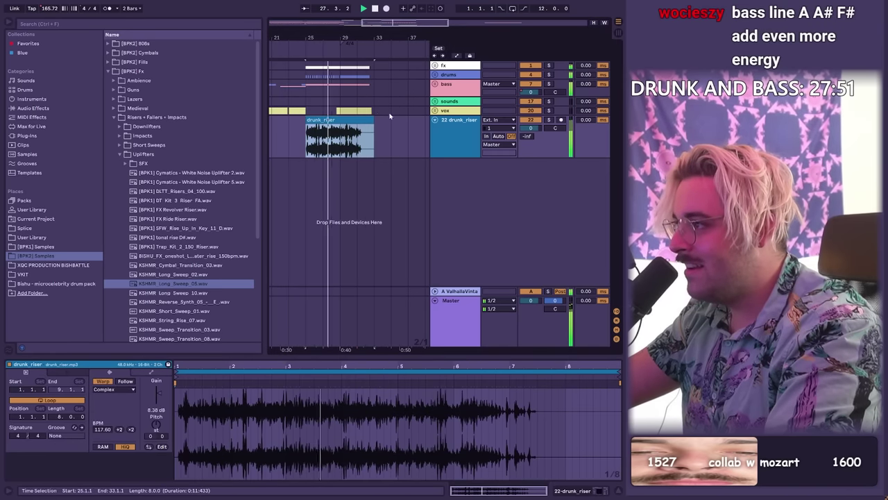
click(534, 370)
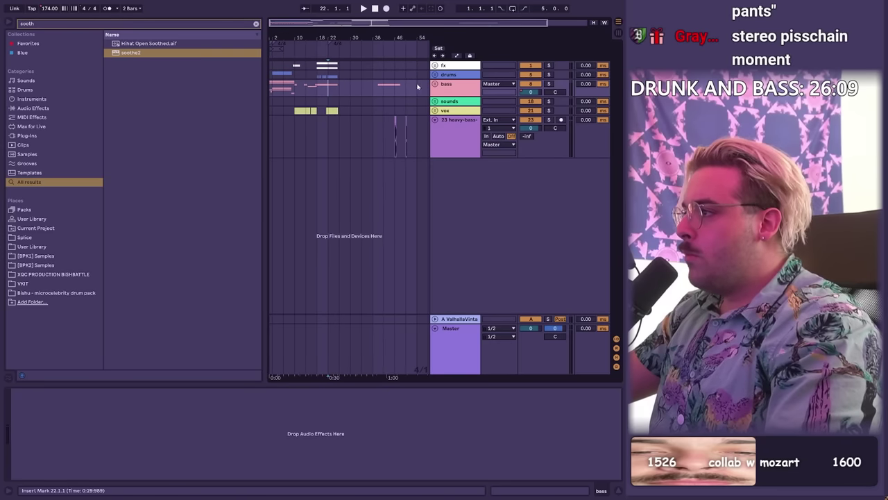
Unfold the bass group and raise the gain of the mp3-now.com clip at bar 26
click(435, 84)
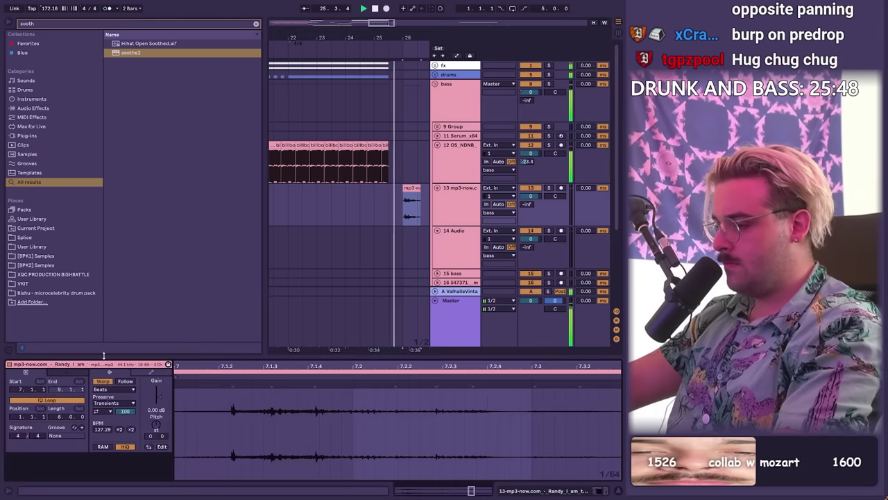
drag(159, 404, 159, 389)
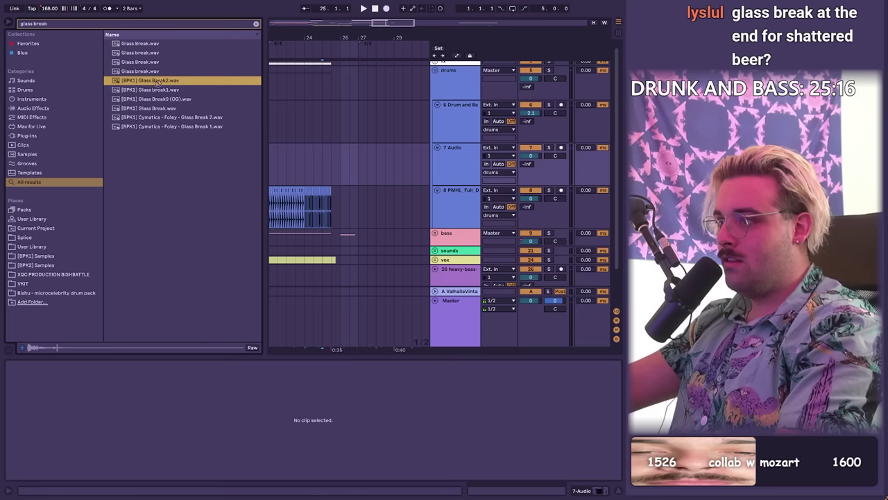
Play from bar 25 and place [BPK1] Glass Break2.wav on track 7 right where the drum roll ends
click(333, 157)
key(space)
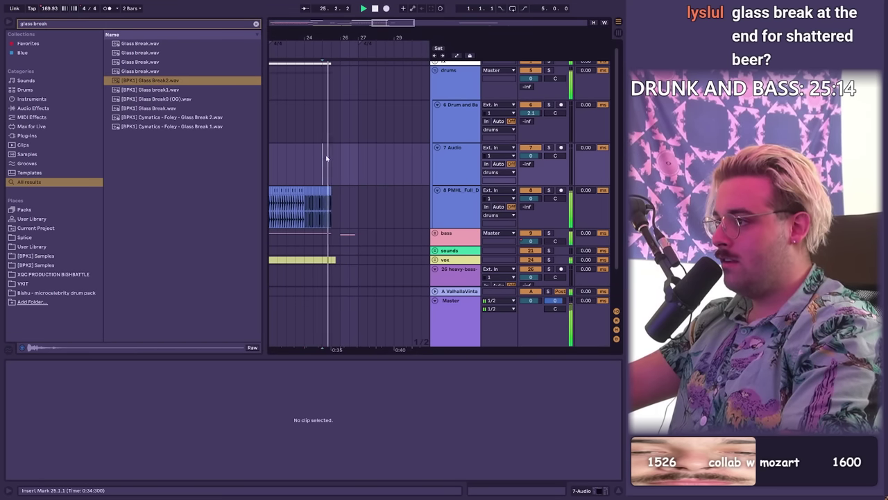
drag(326, 159, 337, 159)
click(373, 167)
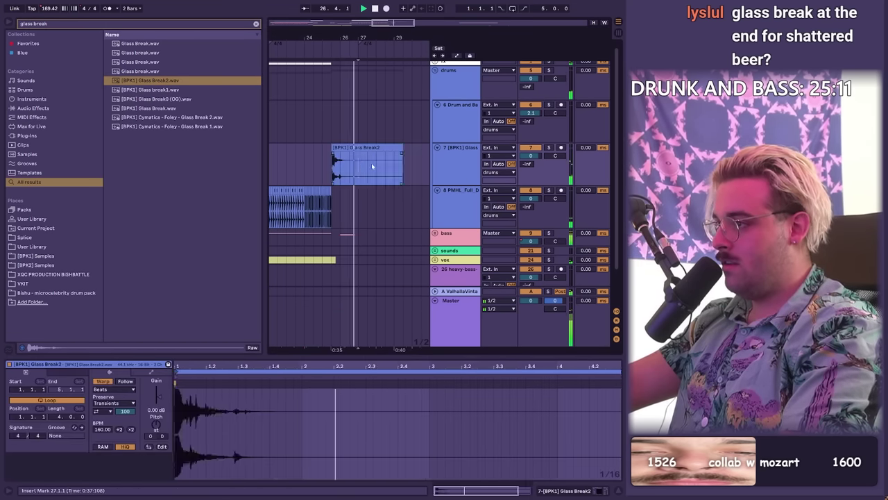
Trim the Glass Break2 clip to end at bar 27 and delete the bass group's clip at bar 26
drag(359, 167, 428, 167)
key(Delete)
drag(341, 236, 394, 236)
key(Delete)
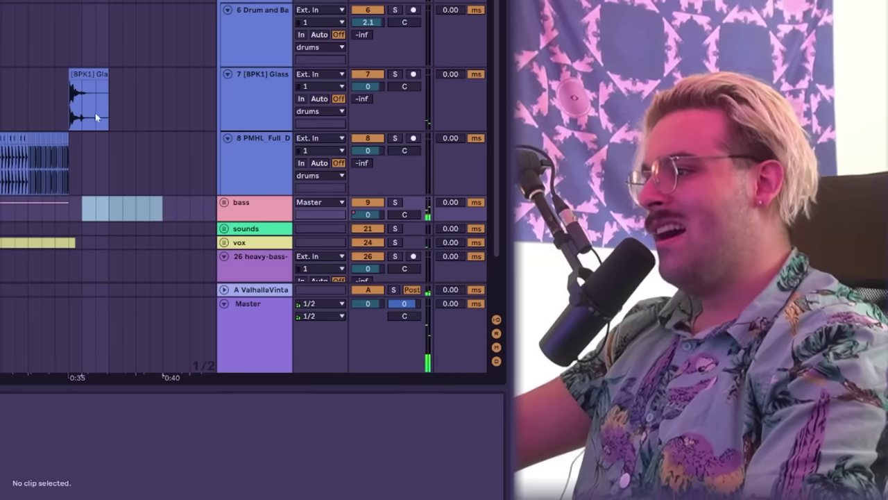
click(350, 175)
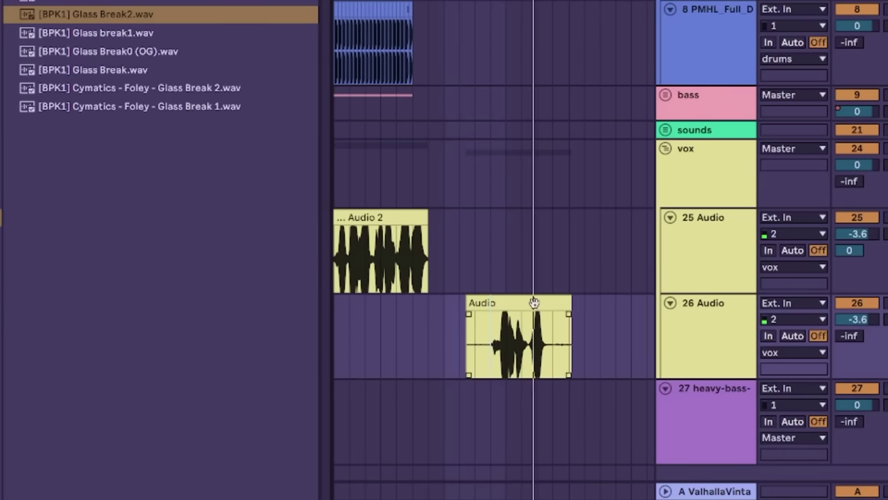
Move the new vocal clip on 26 Audio earlier, to about bar 26, and play the section around bar 27
drag(535, 306, 472, 306)
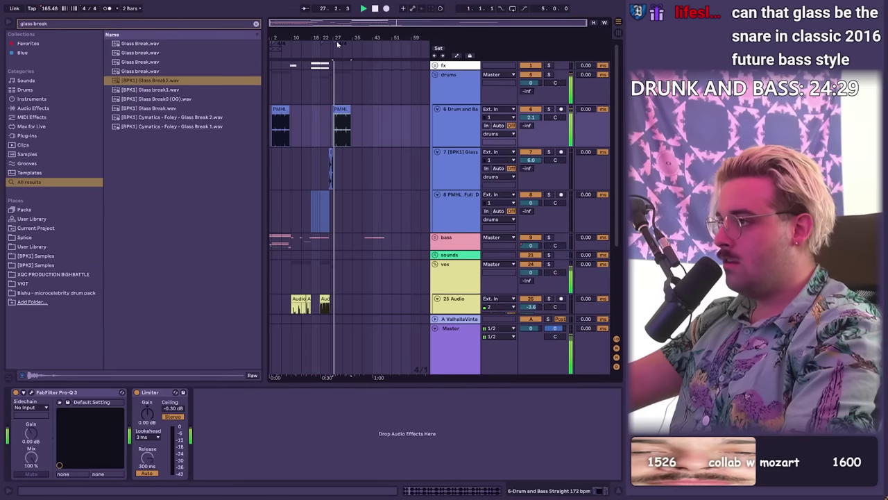
drag(338, 42, 342, 80)
scroll(303, 237, down, 4)
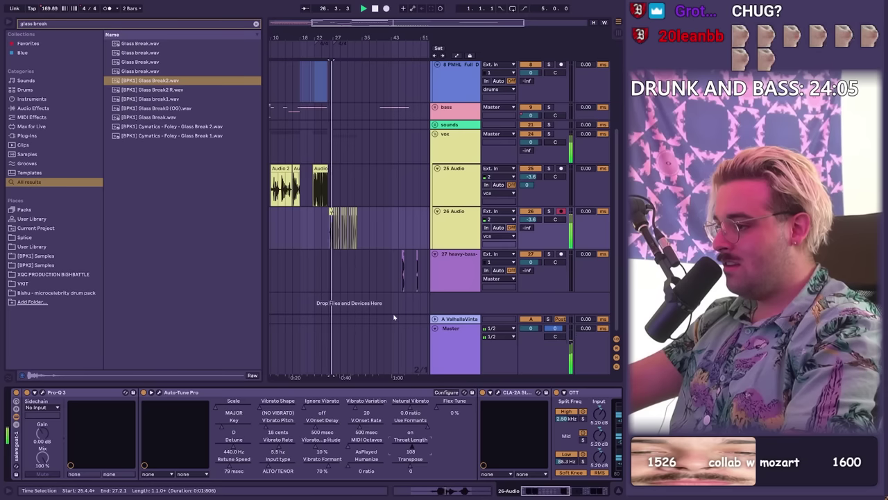
Show the Song Tempo automation, hold the tempo at 174 BPM from around bar 26 and hide the automation again
key(space)
right_click(49, 8)
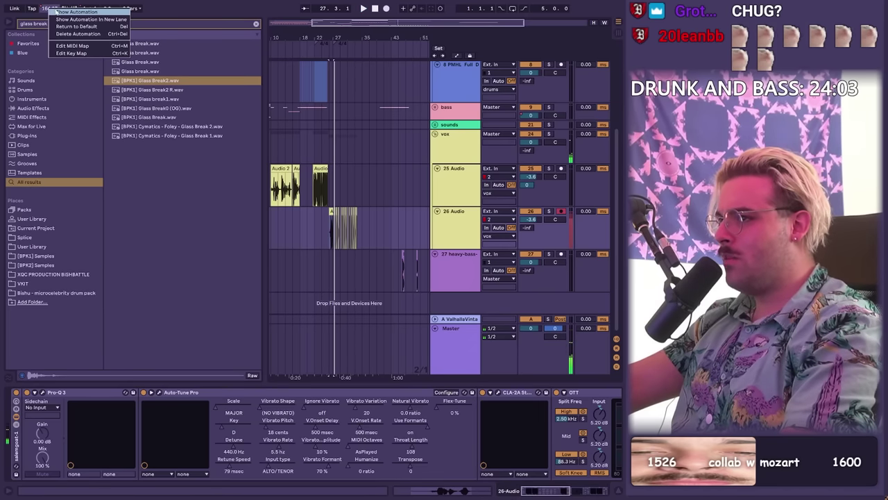
click(61, 11)
click(379, 356)
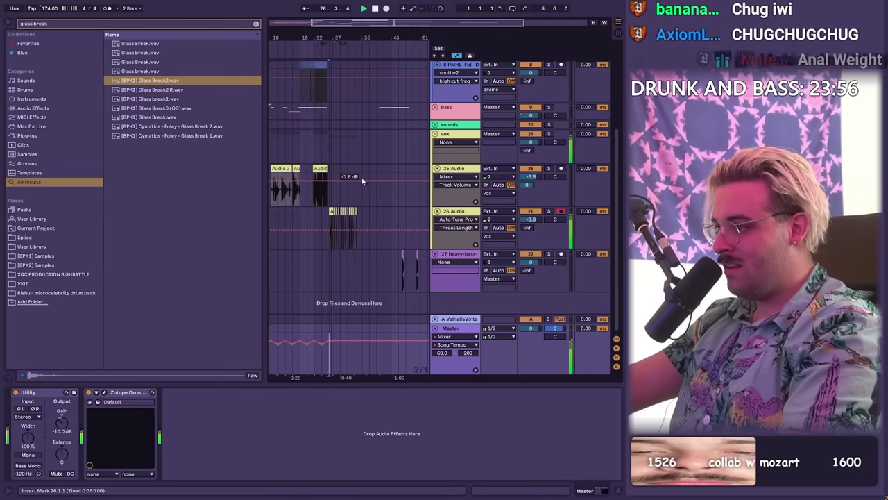
key(a)
Select the vocal chops on 26 Audio and raise the OTT amount in the vocal chain to 46%
drag(337, 33, 315, 177)
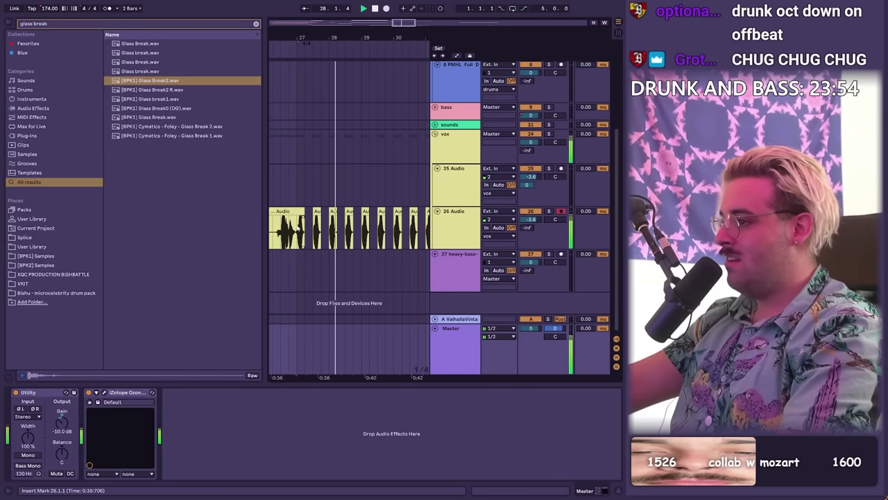
click(300, 226)
drag(415, 442, 415, 423)
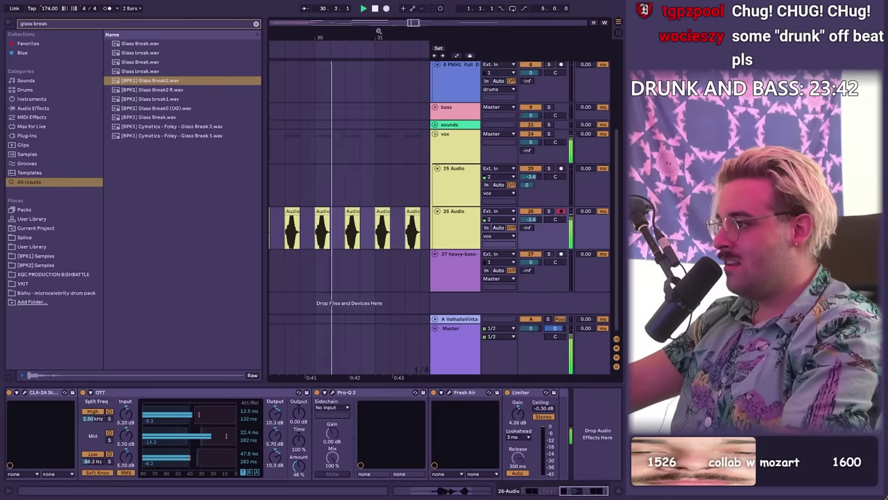
Record a new vocal take on 26 Audio from bar 30 to about bar 31.3 over the chopped clips
key(space)
click(333, 136)
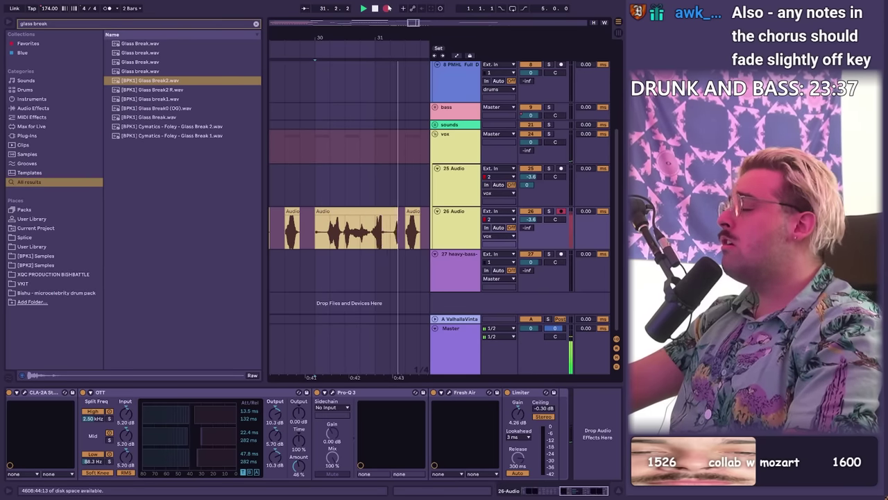
click(338, 245)
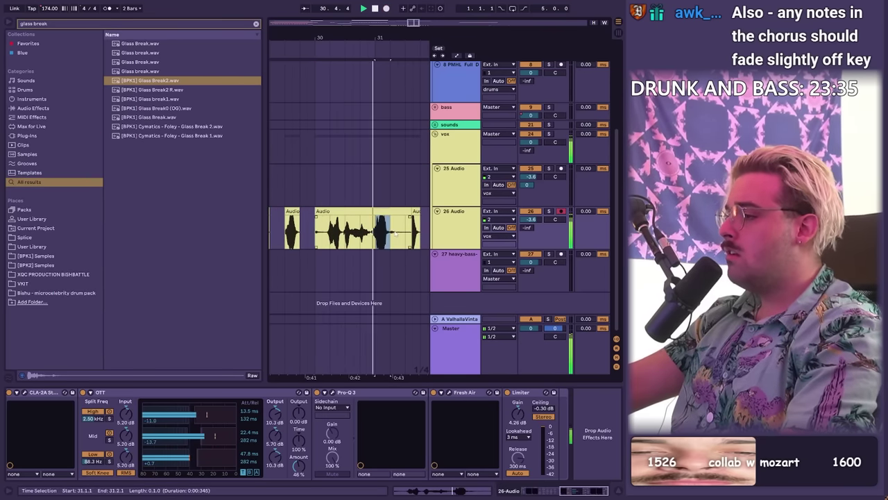
Repeat the one-beat vocal slice at bar 31 several times along 26 Audio to continue the chant
key(ctrl+shift+d)
key(ctrl+shift+d)
key(ctrl+shift+d)
key(ctrl+shift+d)
drag(380, 41, 369, 37)
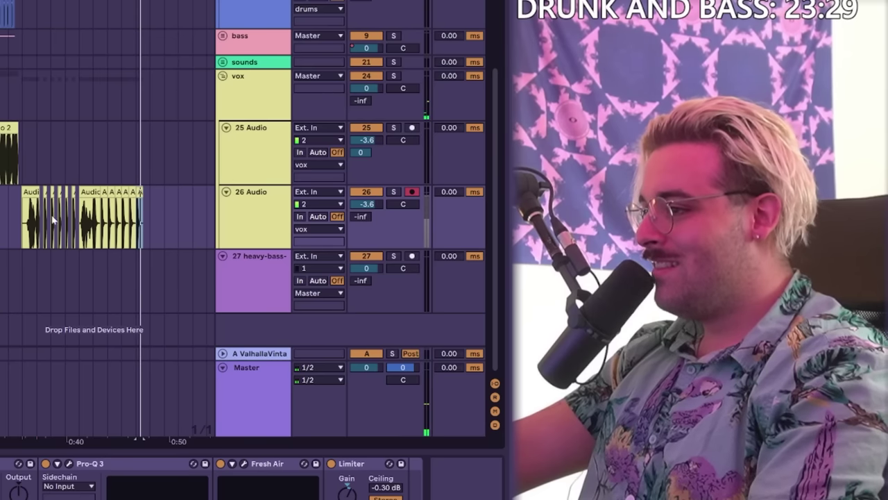
Duplicate the 27 Audio vocal track and record a doubling take on 28 Audio from bar 26 to about bar 28.3
click(298, 229)
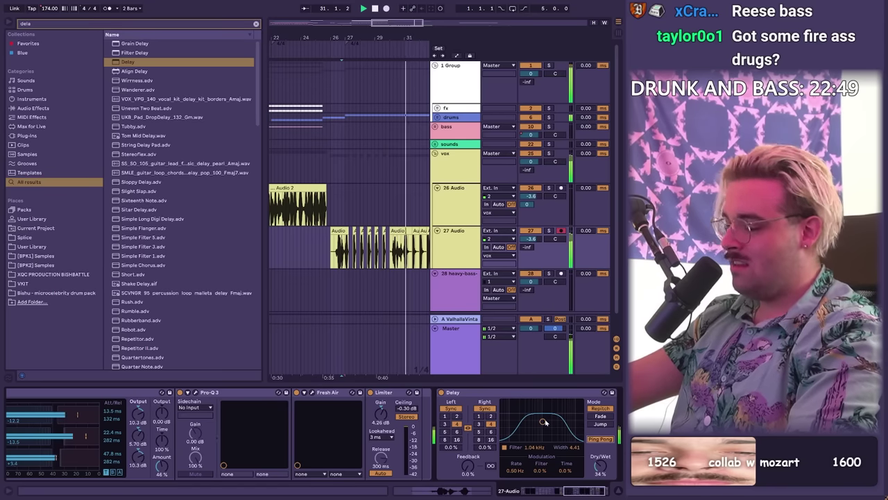
drag(385, 23, 385, 8)
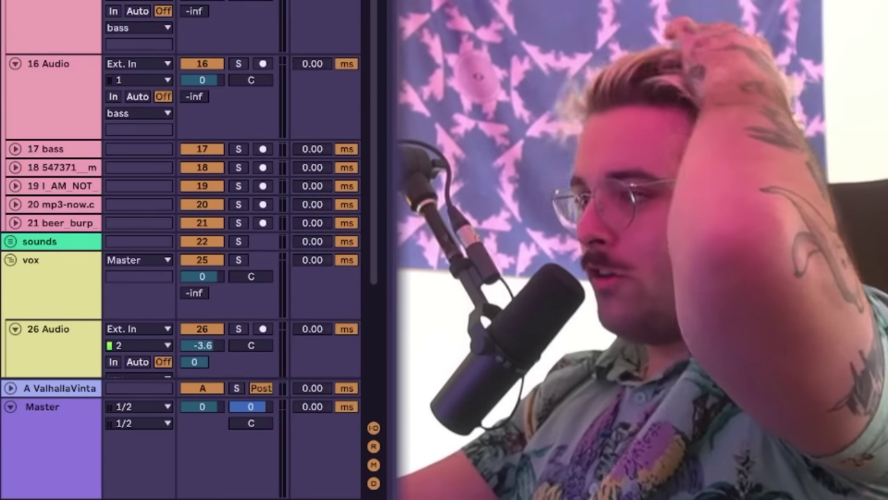
key(ctrl+d)
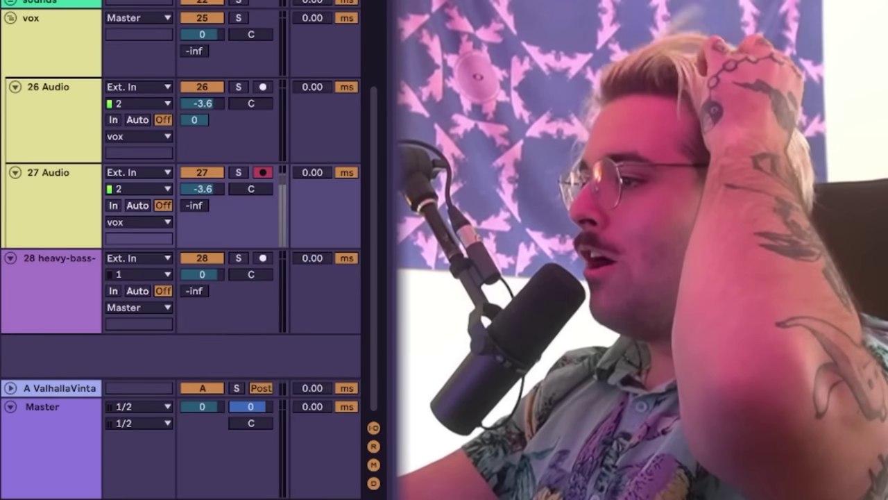
key(ctrl+d)
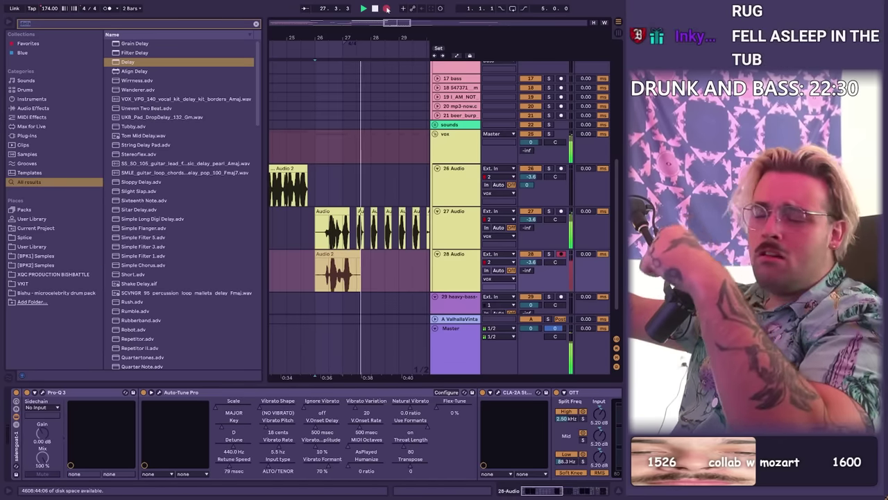
key(space)
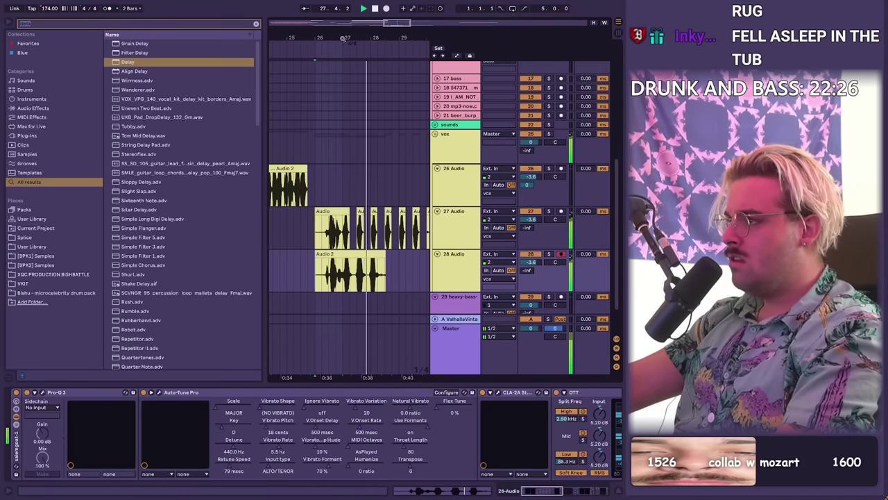
Chop the doubling take on 28 Audio into short slices that match the vocal chops on 27 Audio
drag(343, 39, 343, 104)
click(347, 254)
click(345, 270)
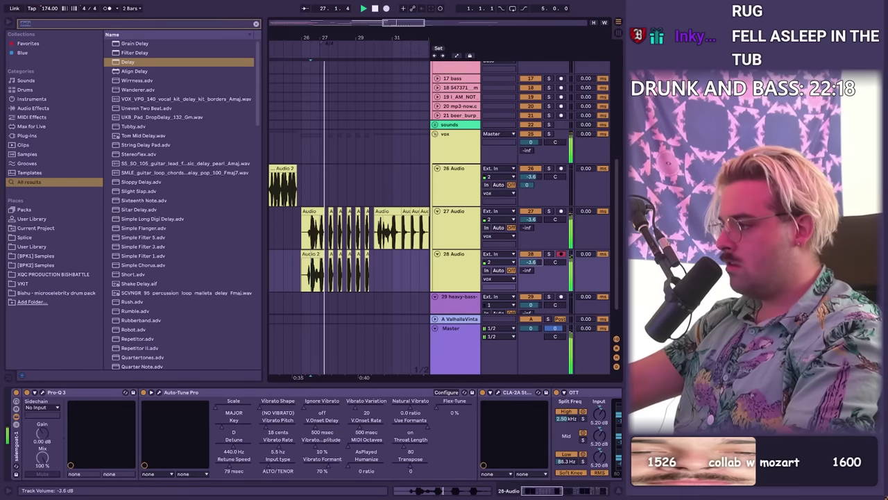
Set the 28 Audio track volume to -8.1 dB and its Auto-Tune Pro Throat Length to 100
drag(531, 263, 531, 272)
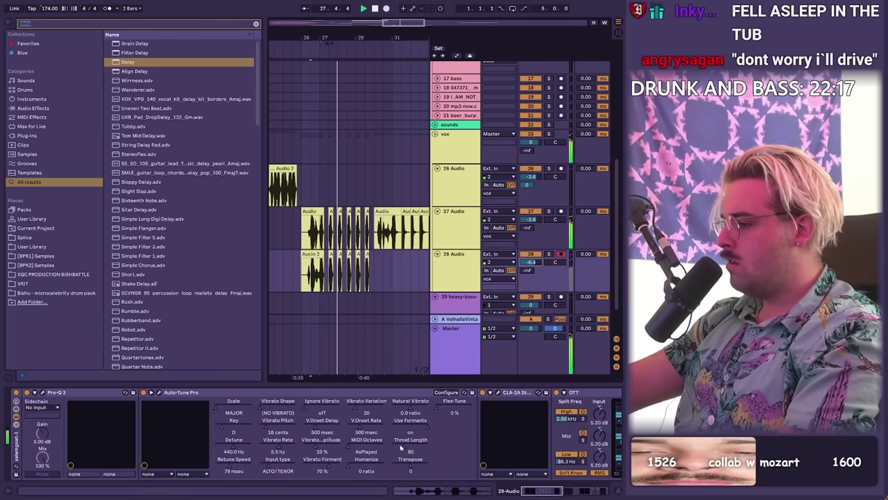
drag(407, 448, 404, 446)
drag(528, 270, 527, 276)
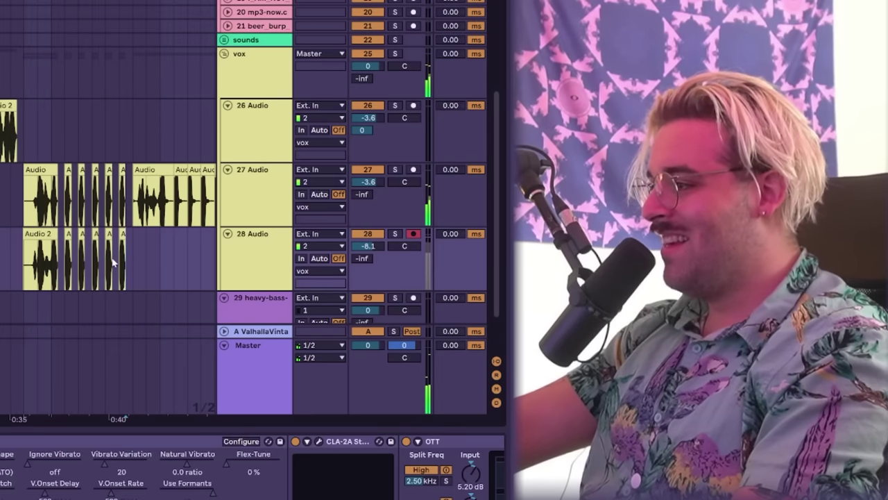
Record the second phrase of the vocal double on 28 Audio from just before bar 30 to bar 32.3
click(387, 8)
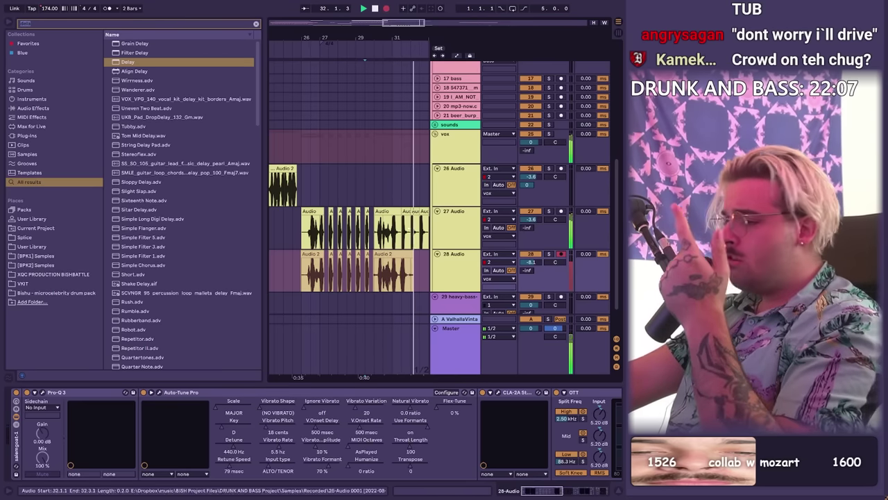
key(space)
key(space)
Align the words of the new 28 Audio take between bars 30 and 31 with the vocal on 27 Audio
scroll(391, 271, up, 5)
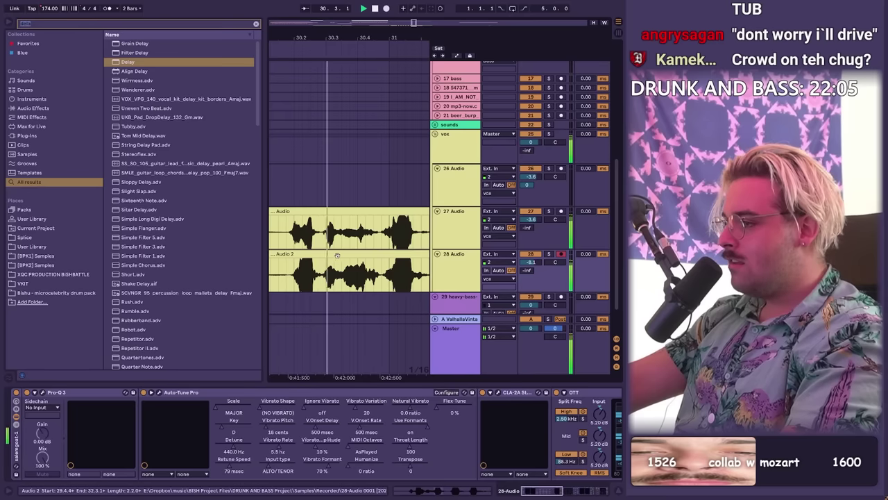
drag(336, 256, 347, 265)
click(387, 272)
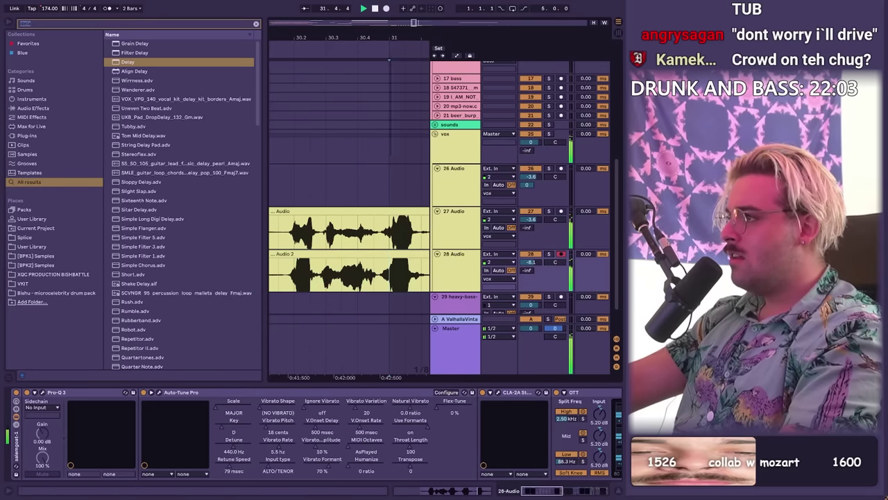
scroll(383, 238, down, 5)
click(333, 252)
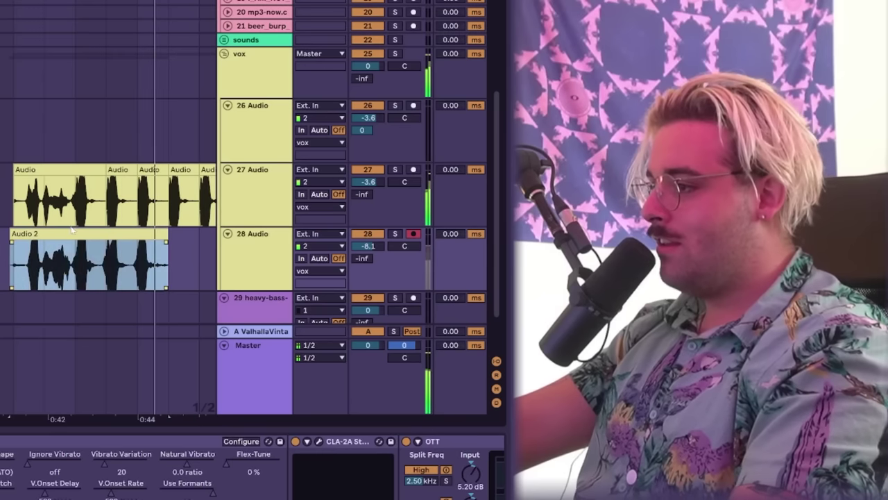
Delete the tail of the new take on 28 Audio and select the one-beat slice before it for repeating
key(space)
key(ctrl+1)
drag(106, 264, 213, 265)
key(Delete)
drag(76, 264, 108, 265)
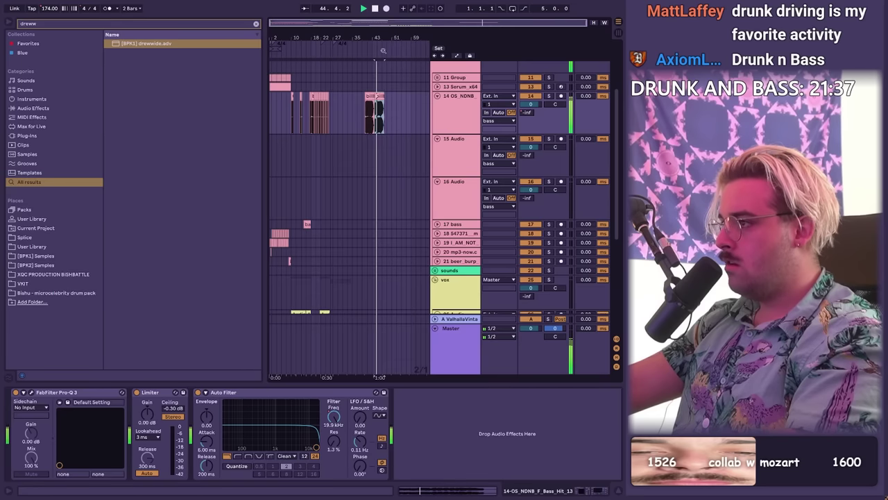
Select the Neuro Reese fill clips around bar 43 and place the fill on its own bass track at bar 27
shift+click(368, 102)
scroll(381, 256, down, 7)
scroll(383, 265, up, 9)
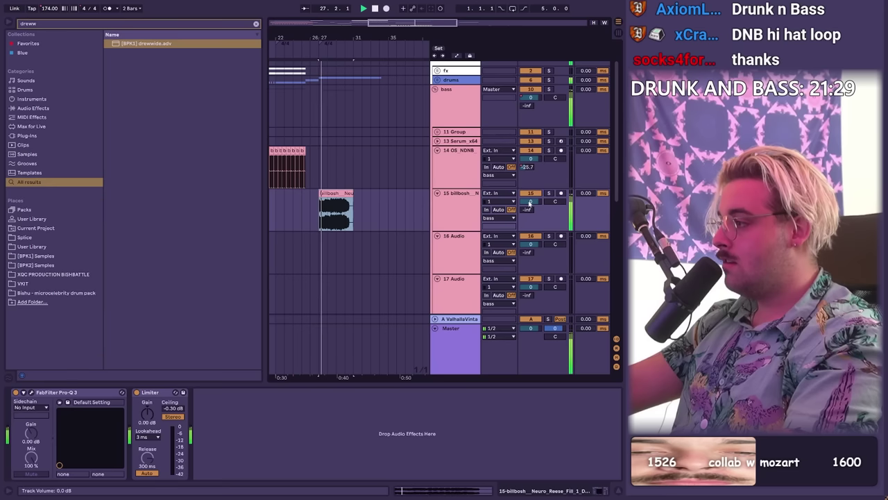
Set the Neuro Reese track's Limiter gain to 3.20 dB and place the heavy bass hit at the phrase end from bar 30.3
drag(155, 415, 155, 403)
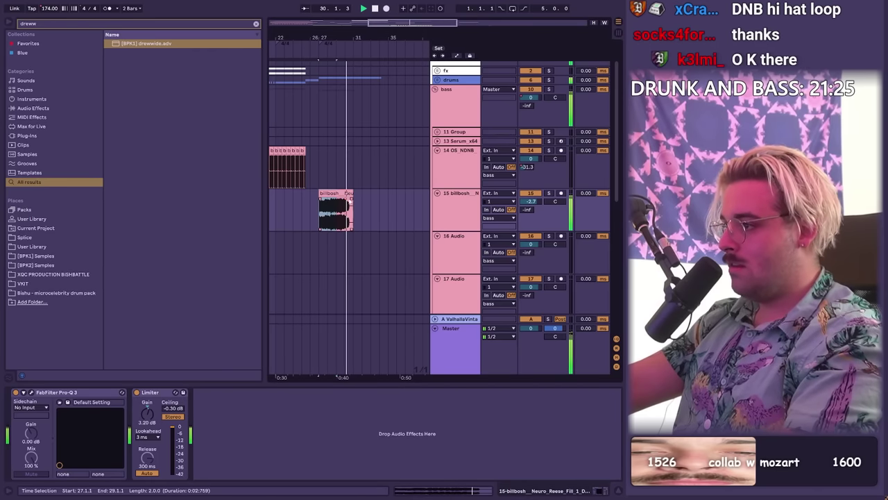
click(349, 193)
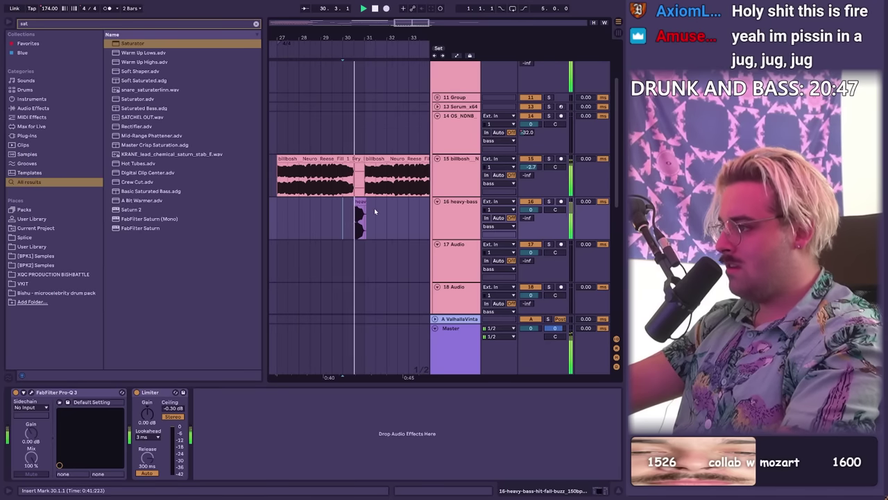
click(365, 215)
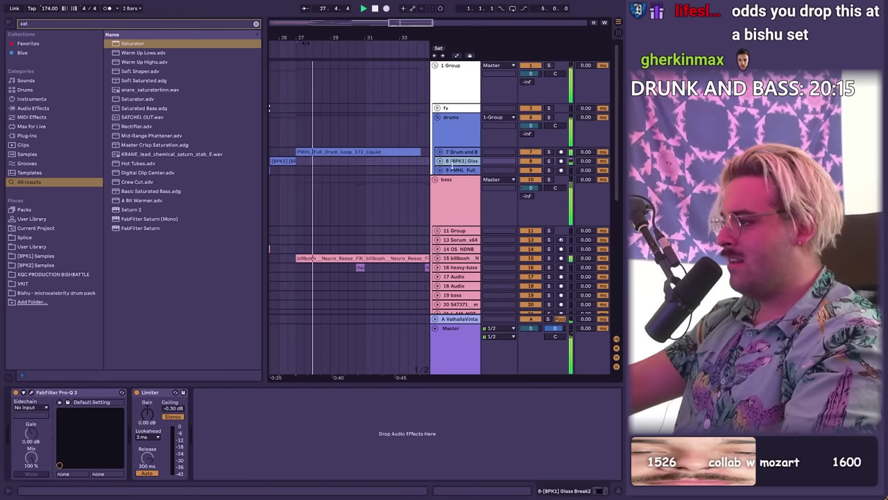
Insert the iZotope Ozone 5 Imager before the Limiter on the Neuro Reese track and enable Stereoize
scroll(450, 173, down, 3)
click(443, 199)
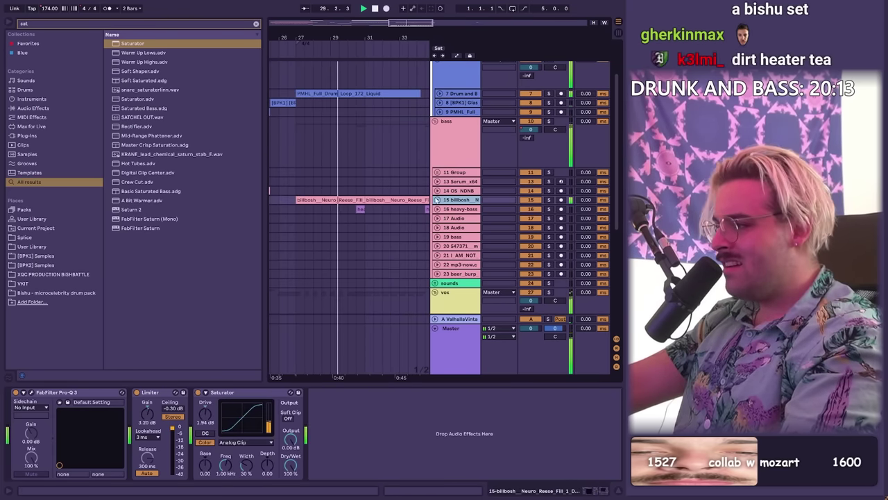
click(436, 200)
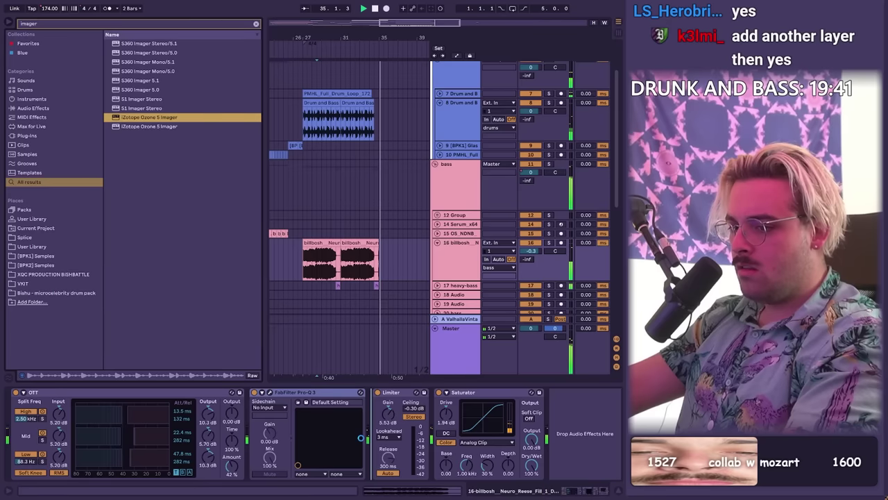
drag(149, 116, 370, 430)
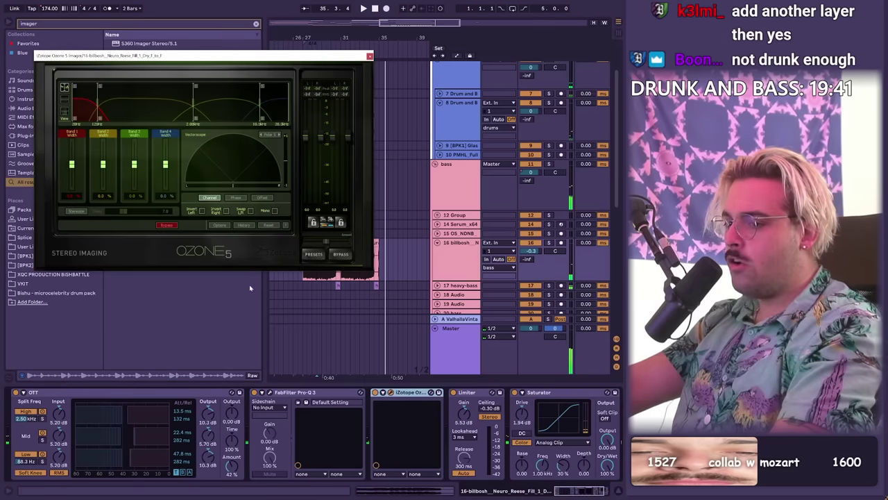
click(79, 211)
Widen Imager bands 2 and 3 to about 33% and 58%, raise band 4's width, and set the Stereoize delay to 4
drag(104, 165, 134, 149)
drag(166, 163, 168, 151)
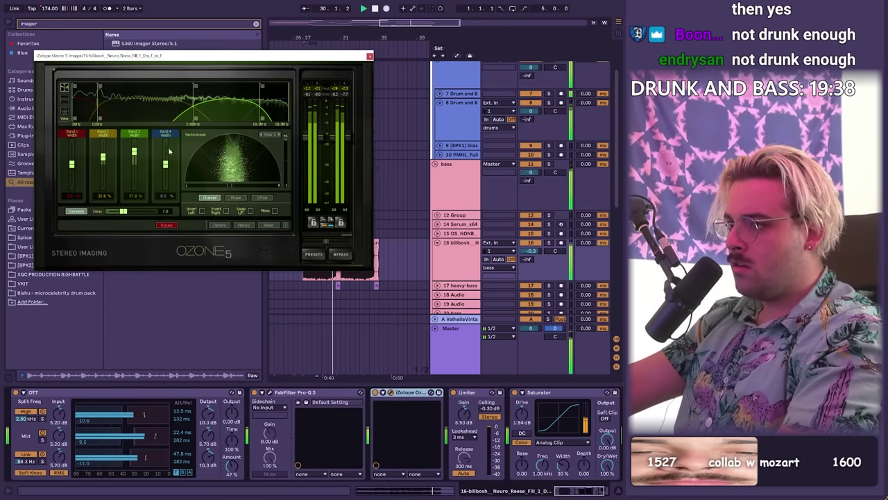
double_click(168, 211)
text(4)
key(Return)
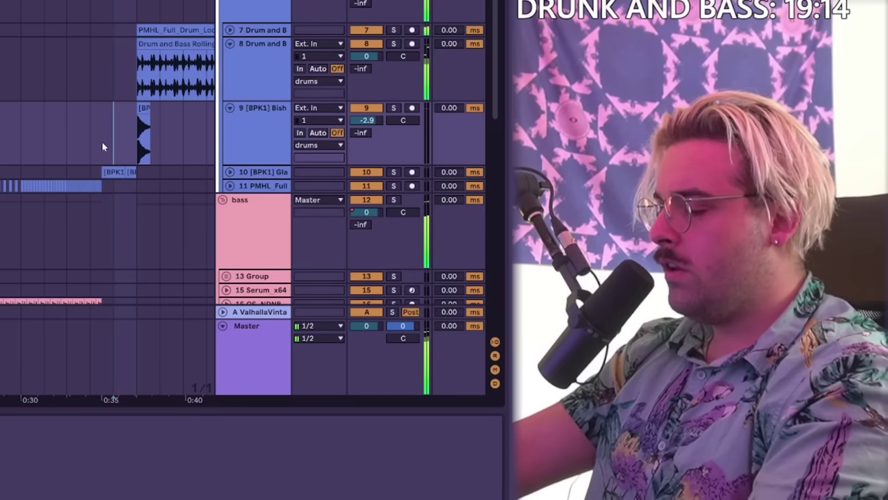
Add an audio track in the drums group, place V_RIOT_MDSTP_150_fill_wartomearth.wav at bar 26 and delete the part after bar 27
key(ctrl+t)
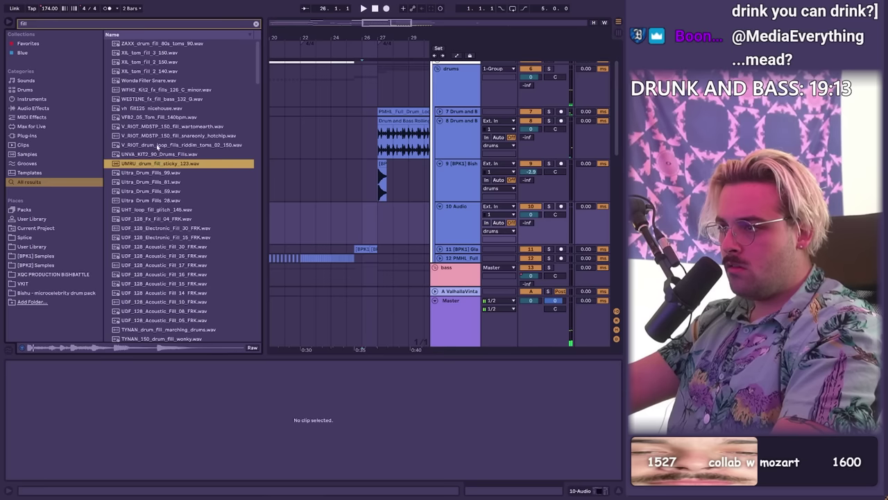
click(159, 144)
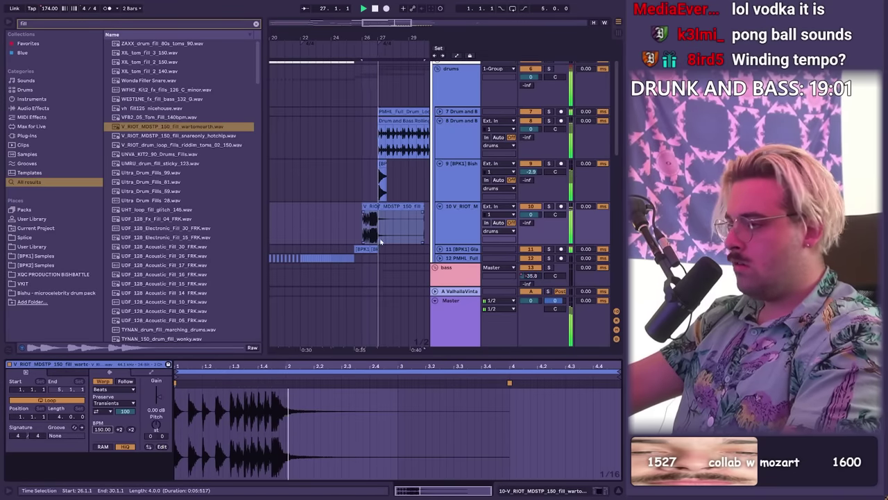
drag(381, 242, 467, 224)
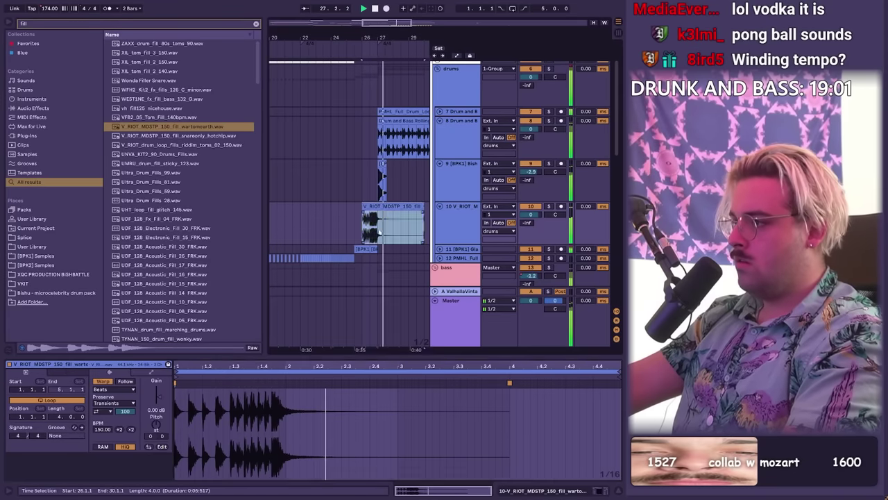
key(Delete)
drag(397, 46, 357, 21)
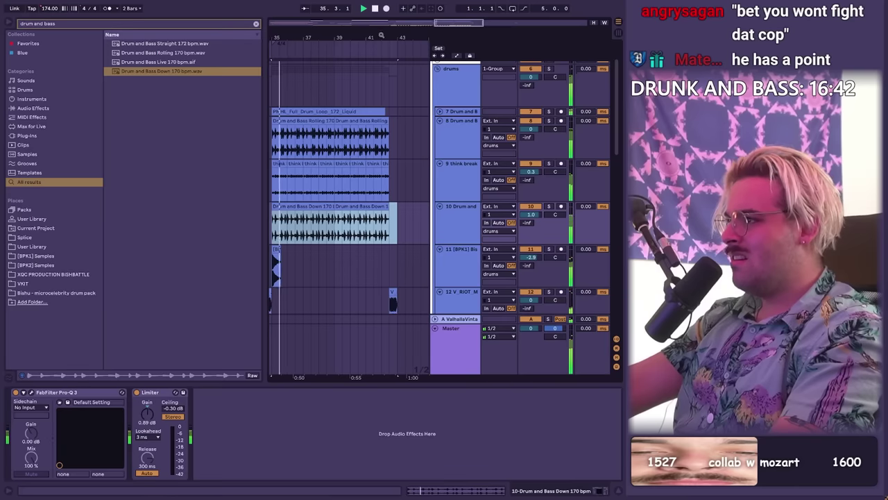
Delete the opening of the doubled vocal on 36 Audio from bar 26 to about bar 27
drag(381, 34, 391, 14)
scroll(341, 229, down, 15)
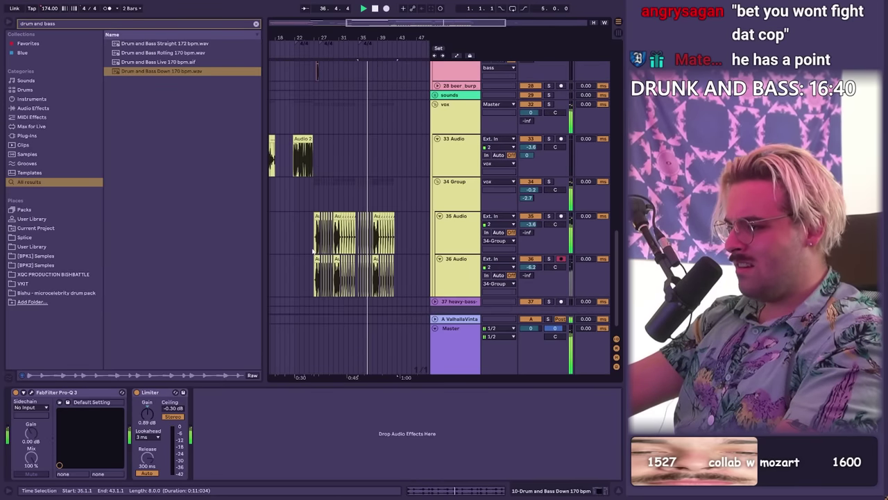
drag(314, 244, 317, 256)
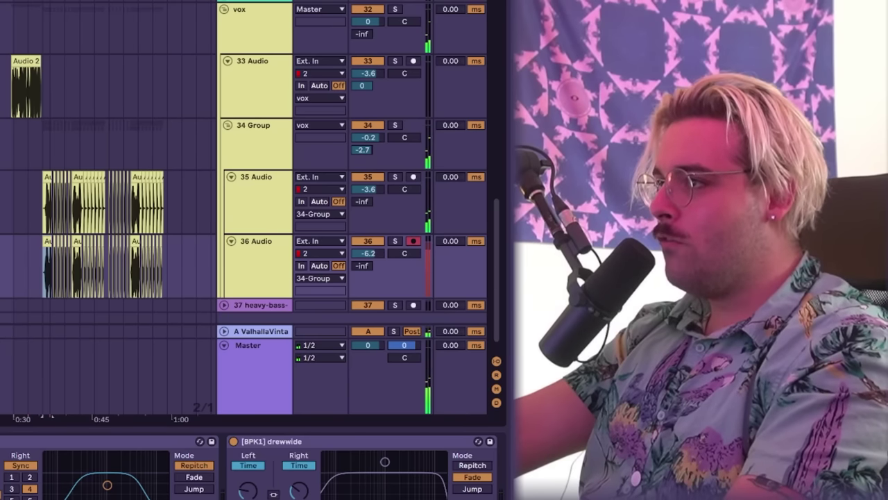
scroll(317, 278, up, 8)
click(318, 278)
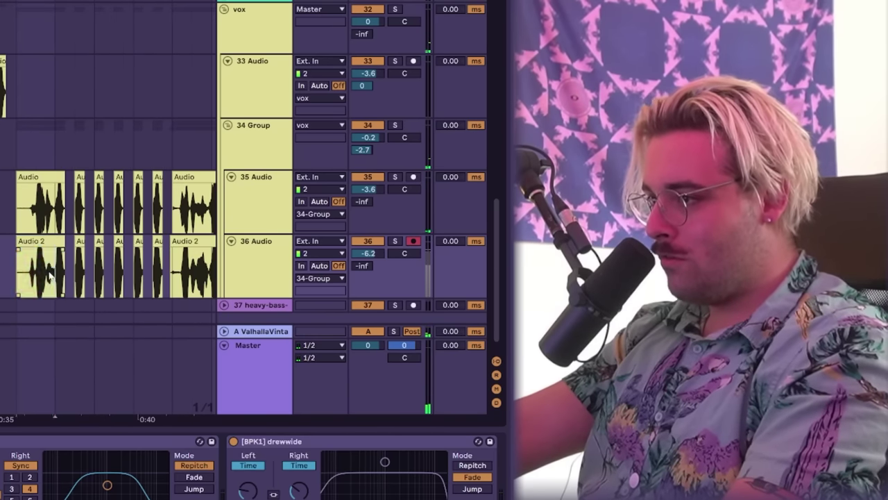
key(Delete)
Show the automation and dip the 34 Group's ValhallaVintage send between bars 26 and 27
click(273, 125)
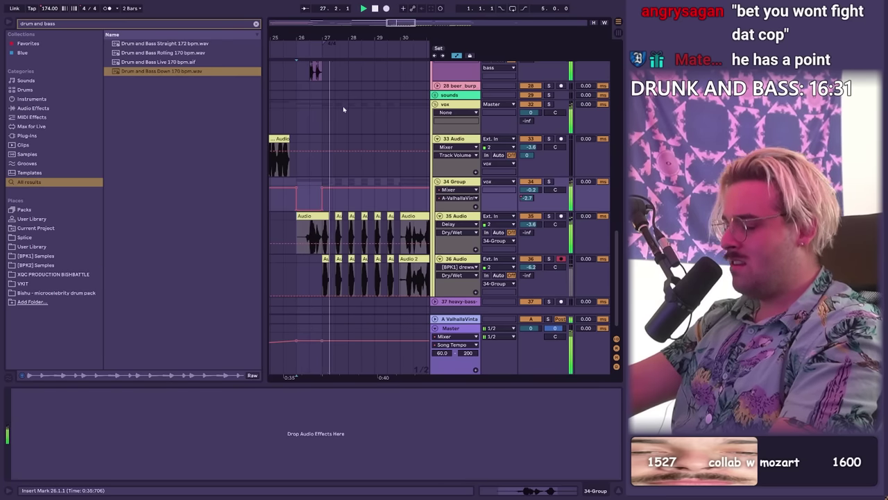
drag(356, 43, 357, 28)
scroll(333, 146, up, 5)
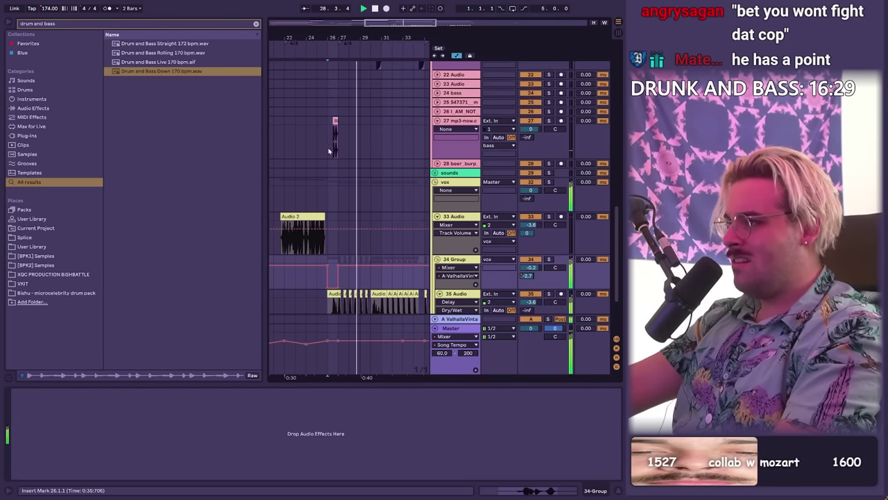
click(383, 72)
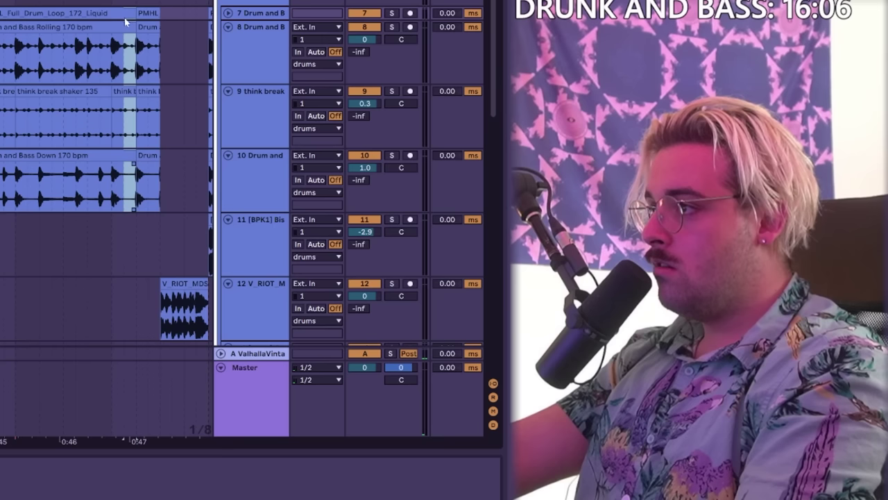
Cut short stutter gaps into the layered drum loops on tracks 7 to 10 around bar 34 and play from 33.4.3
click(105, 55)
key(space)
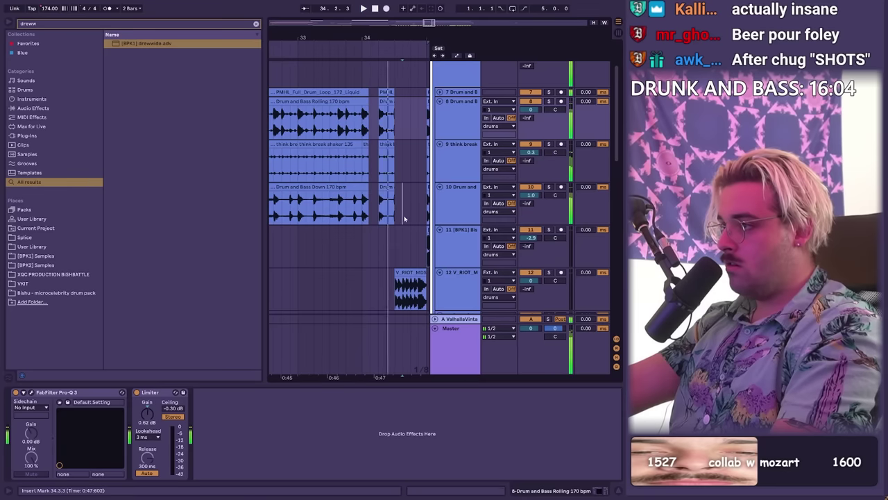
click(353, 119)
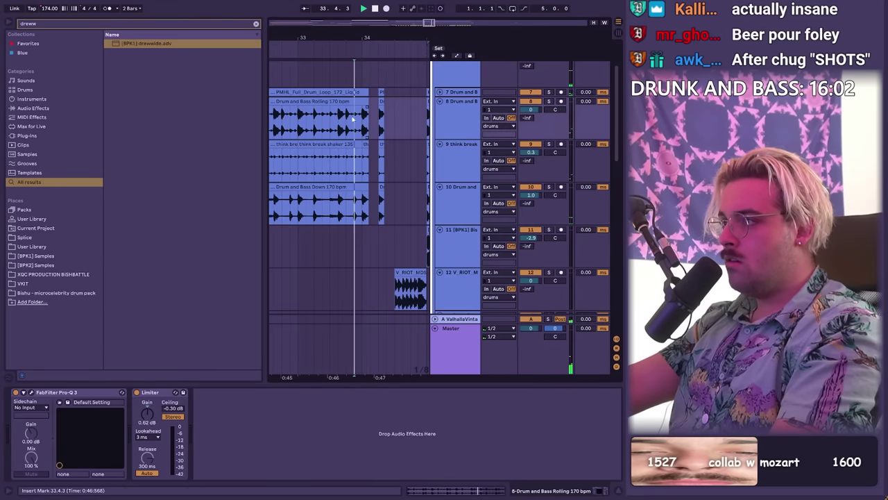